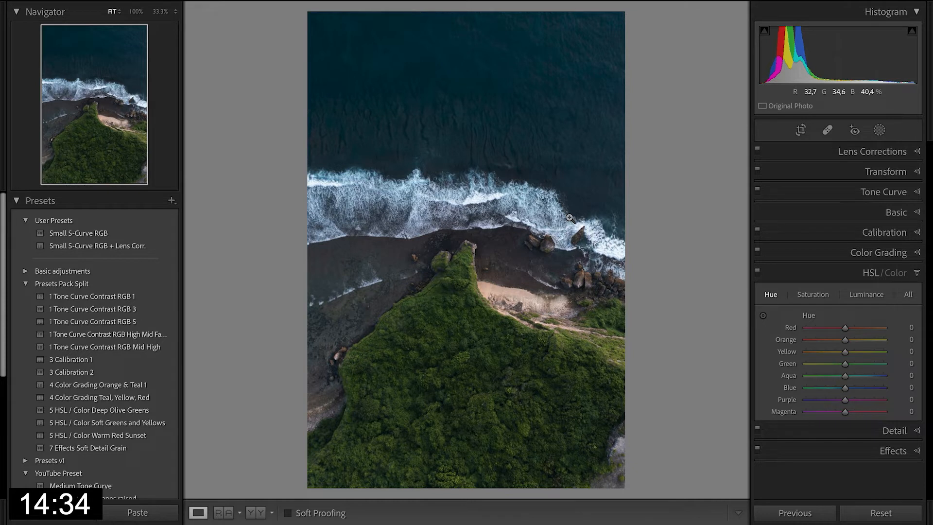
# Add three control points to the linear tone curve, in the midtones at 128, the highlights at 190 and the shadows.
pyautogui.click(878, 193)
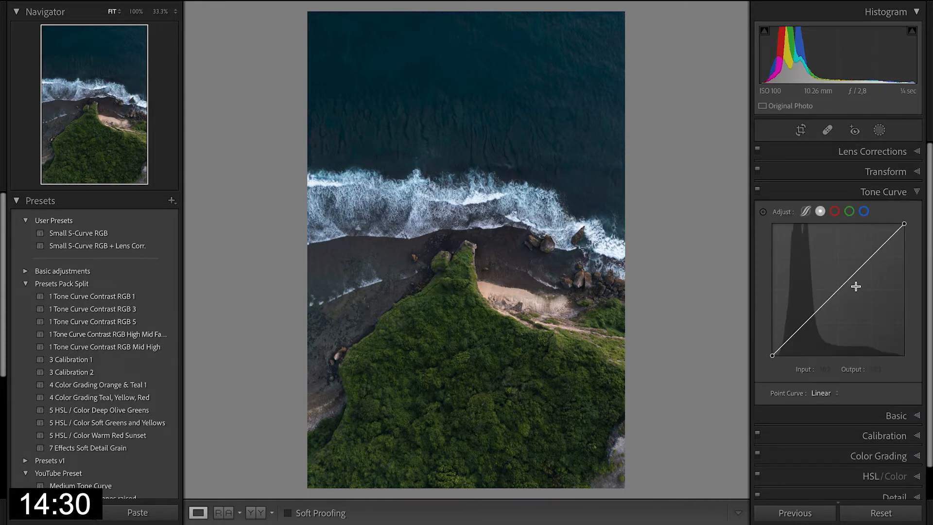
pyautogui.click(838, 291)
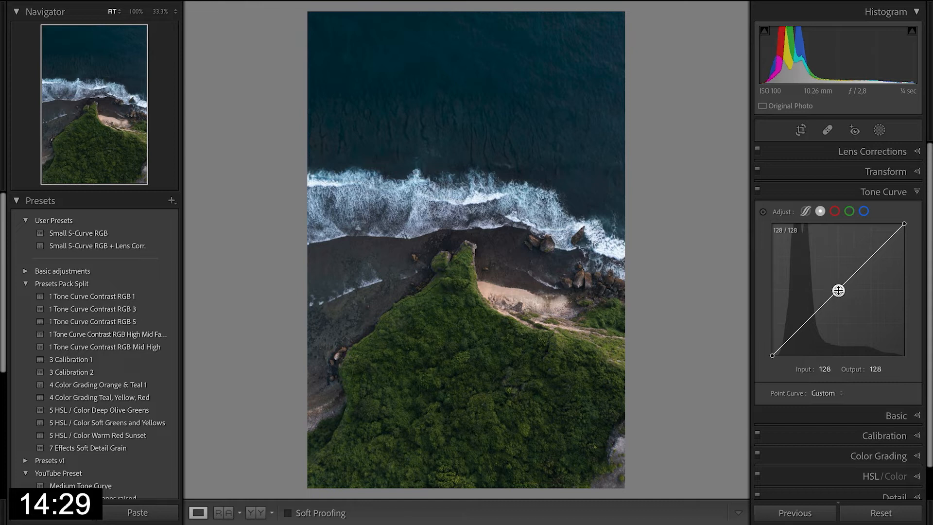
pyautogui.click(871, 257)
pyautogui.click(807, 322)
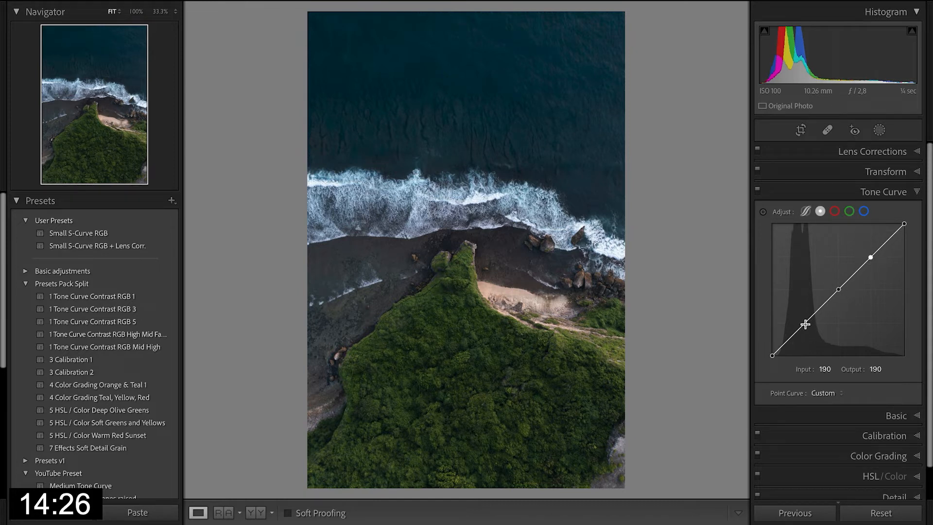
# Shape the tone curve into a strong S-curve by lowering the shadows, lifting the midtones and raising the highlights point to 188/228.
pyautogui.moveTo(872, 258); pyautogui.dragTo(871, 249)
pyautogui.moveTo(840, 287); pyautogui.dragTo(838, 281)
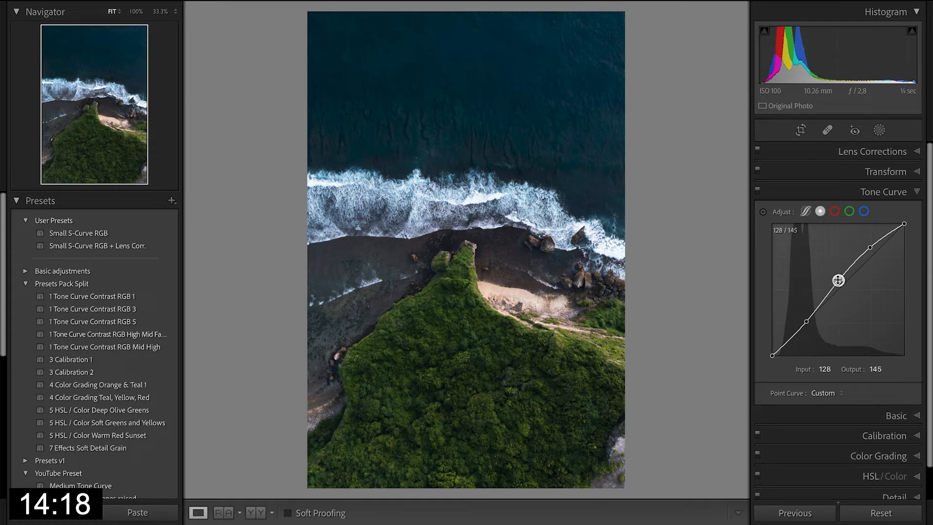
pyautogui.moveTo(806, 324); pyautogui.dragTo(806, 334)
pyautogui.moveTo(839, 284); pyautogui.dragTo(838, 276)
pyautogui.moveTo(870, 247); pyautogui.dragTo(870, 237)
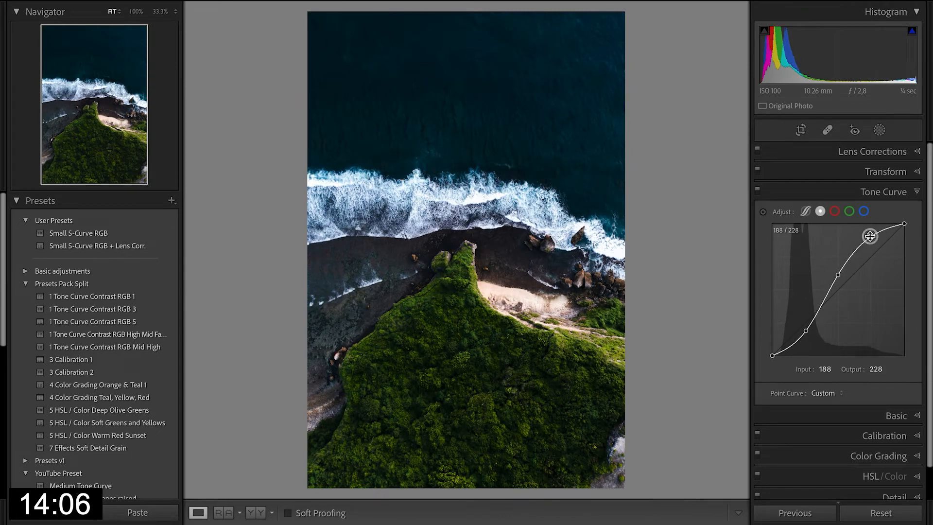
# Compare the photo with and without the tone curve, and inspect the dark beach and shore rocks at 100%.
pyautogui.click(758, 194)
pyautogui.click(758, 194)
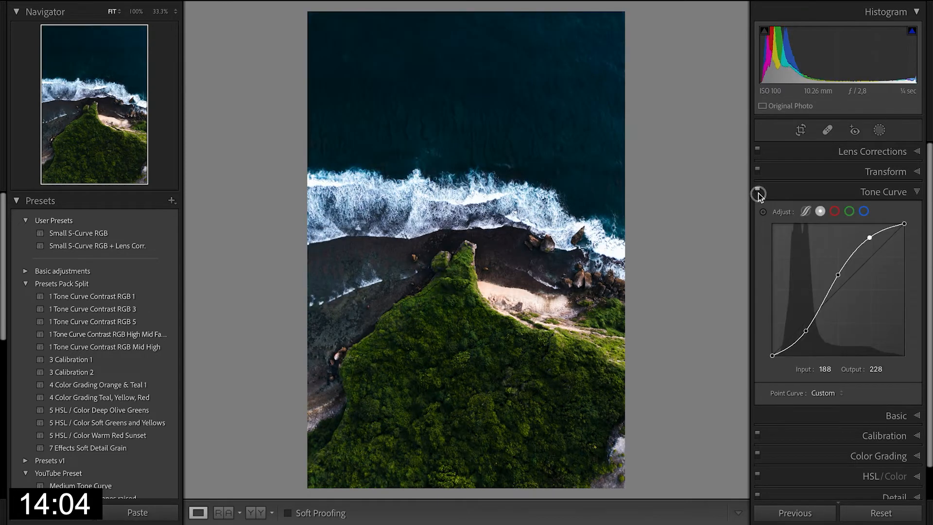
pyautogui.click(758, 194)
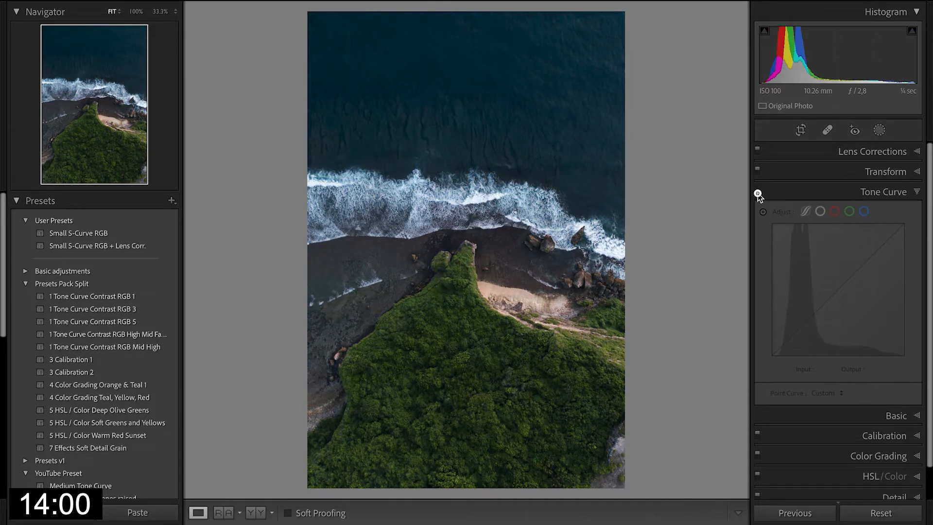
pyautogui.click(757, 193)
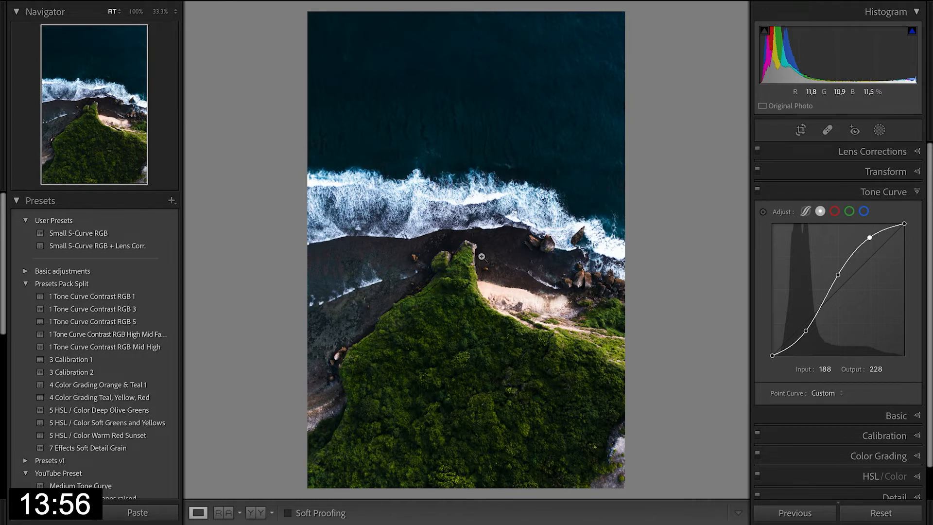
pyautogui.click(360, 274)
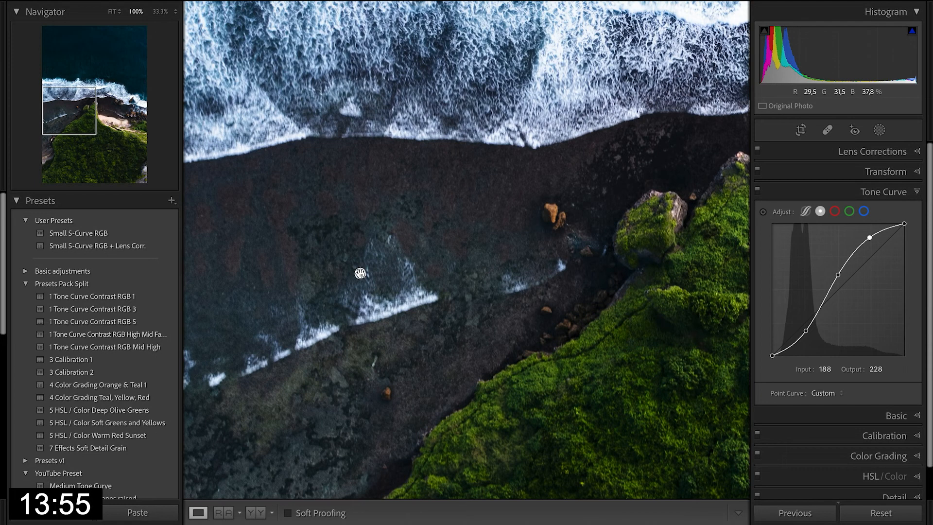
pyautogui.click(499, 218)
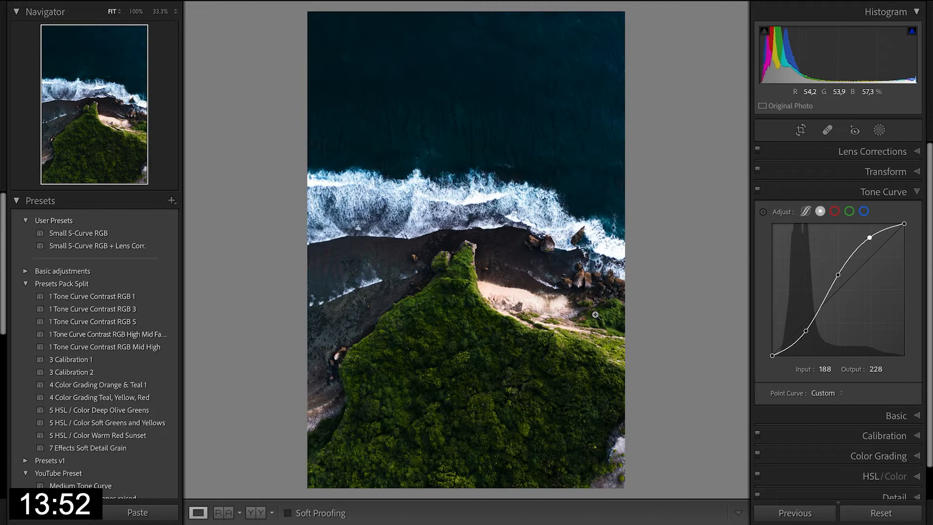
# Set the basic tone adjustments to Highlights -56 and Shadows +100.
pyautogui.click(900, 192)
pyautogui.click(896, 212)
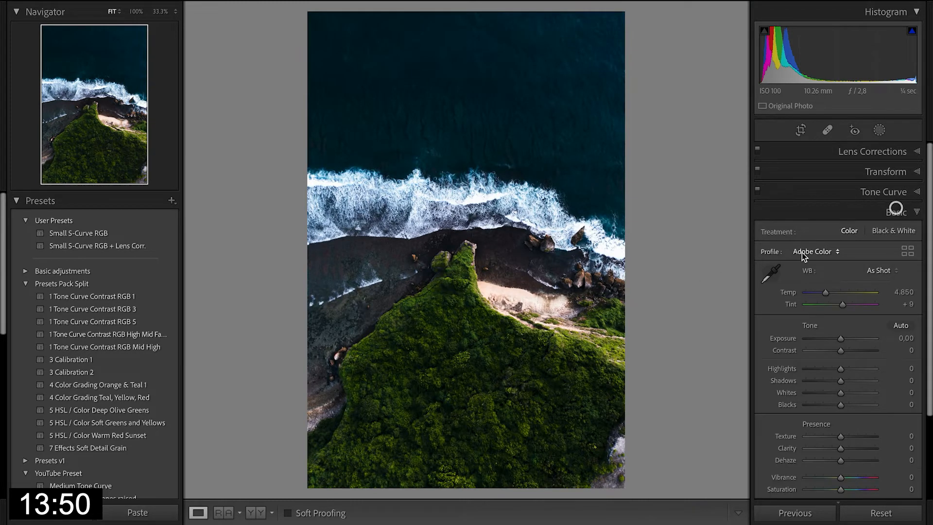
pyautogui.scroll(-3, 789, 256)
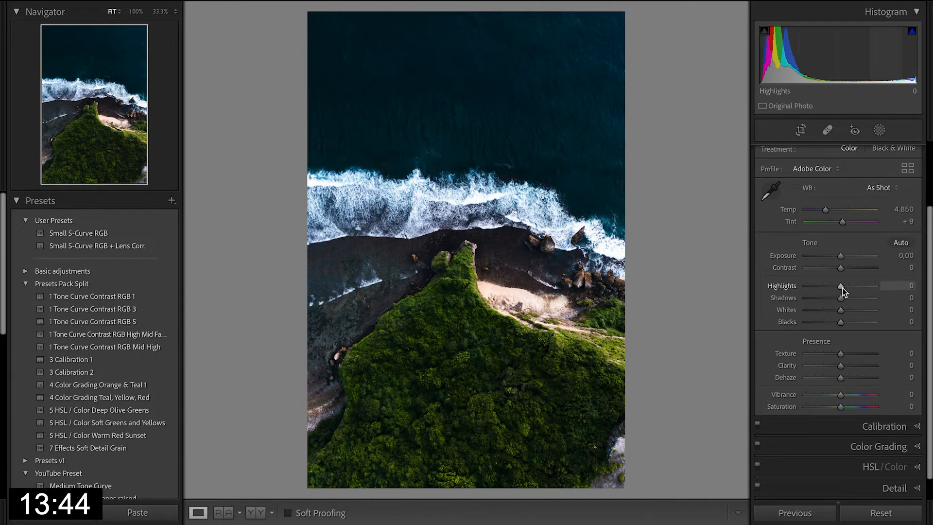
pyautogui.moveTo(842, 288); pyautogui.dragTo(823, 288)
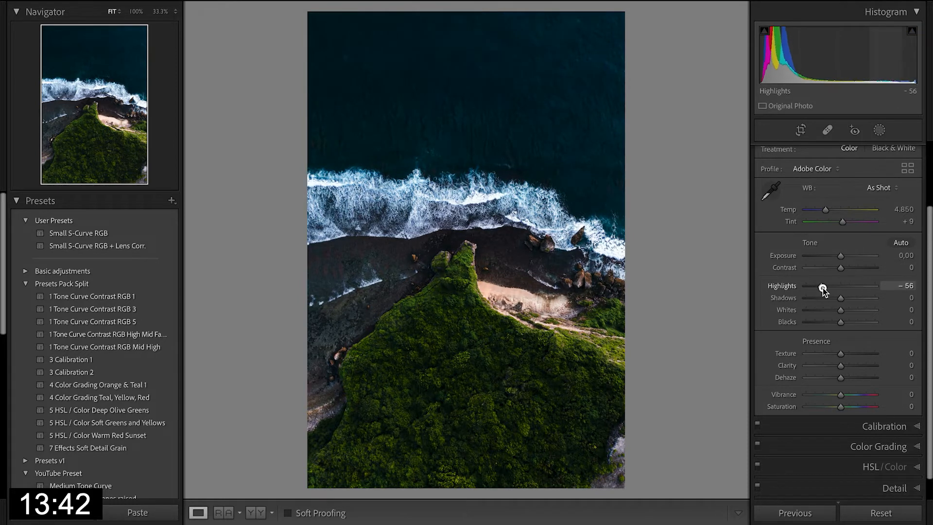
pyautogui.moveTo(841, 298); pyautogui.dragTo(892, 298)
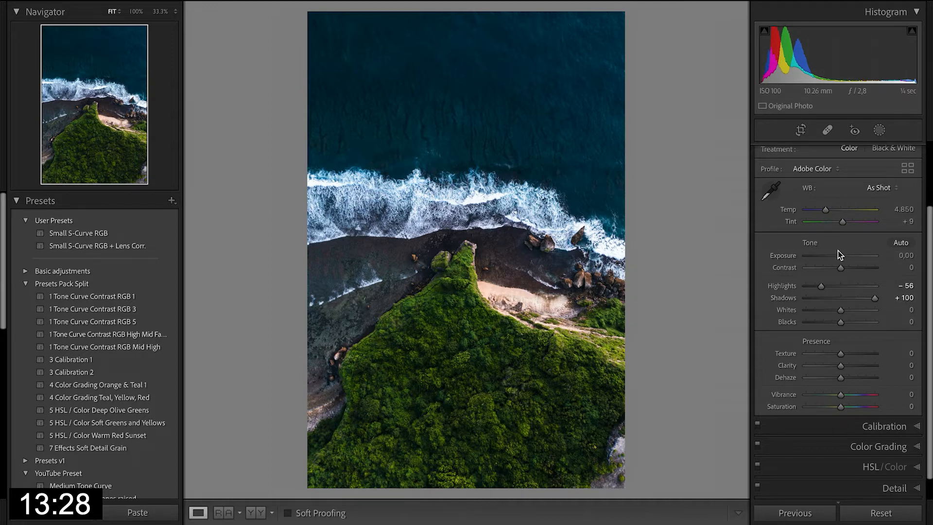
# Raise the exposure to +0.25 and warm the white balance to a temperature of 6,188.
pyautogui.moveTo(841, 255); pyautogui.dragTo(842, 257)
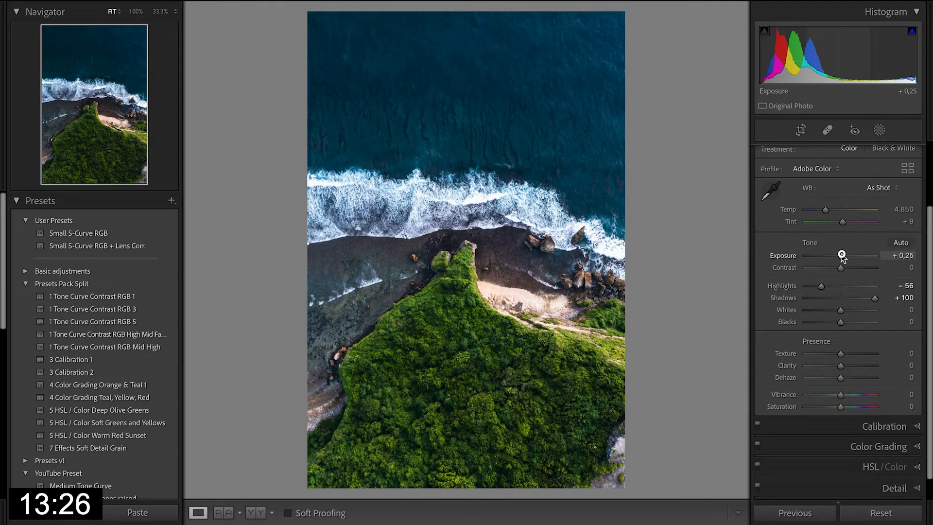
pyautogui.moveTo(842, 255); pyautogui.dragTo(841, 253)
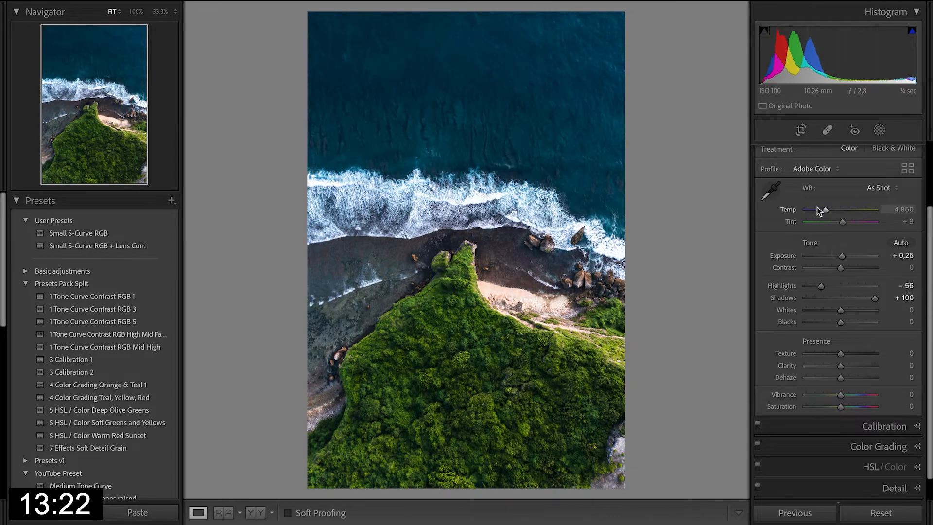
pyautogui.moveTo(827, 210); pyautogui.dragTo(834, 210)
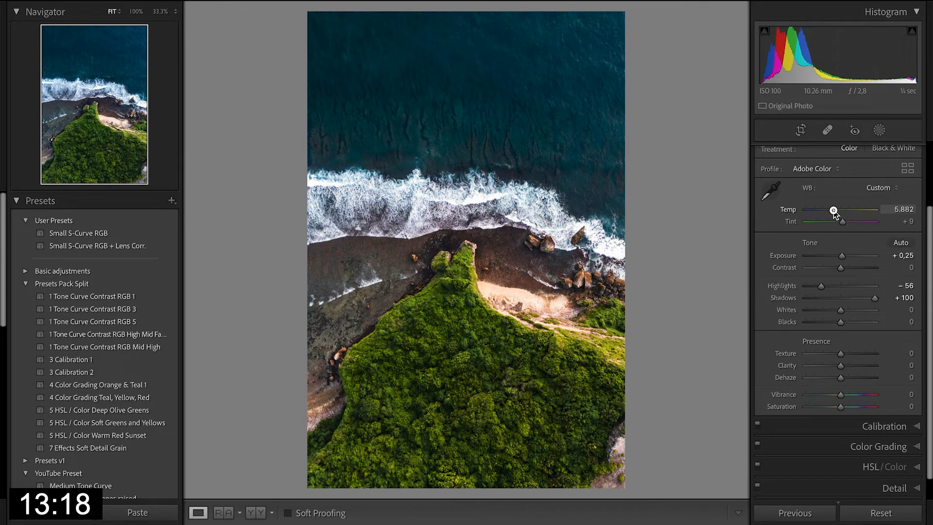
pyautogui.moveTo(833, 210); pyautogui.dragTo(837, 210)
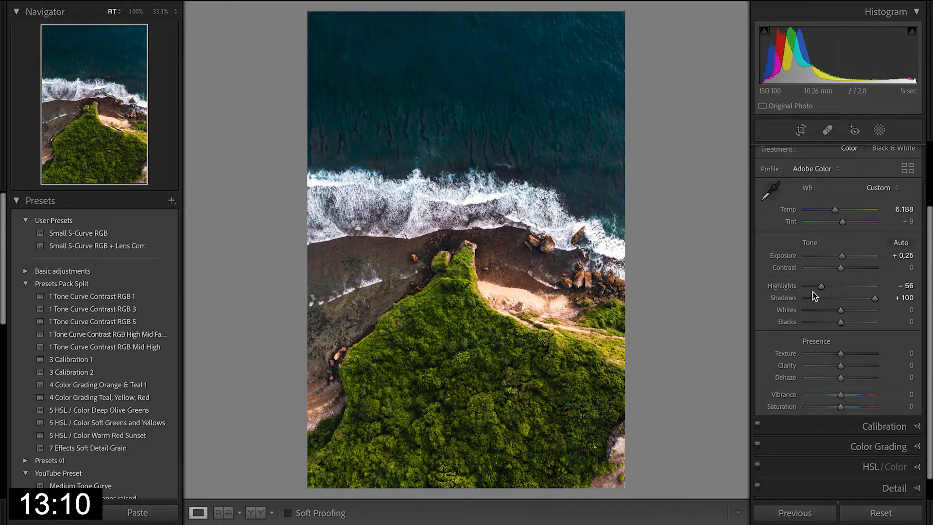
# Compare the original and edited photo side by side after finishing the basic adjustments.
pyautogui.scroll(2, 813, 205)
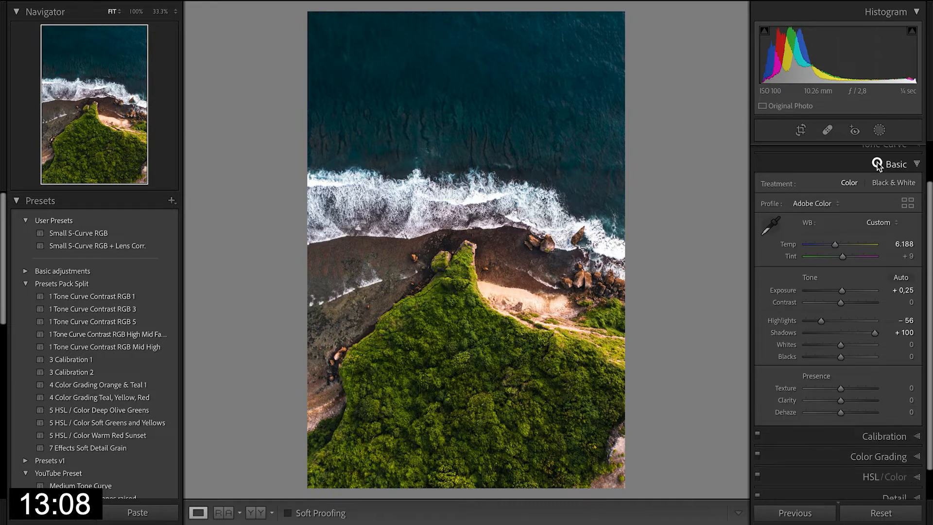
pyautogui.click(910, 160)
pyautogui.press('y')
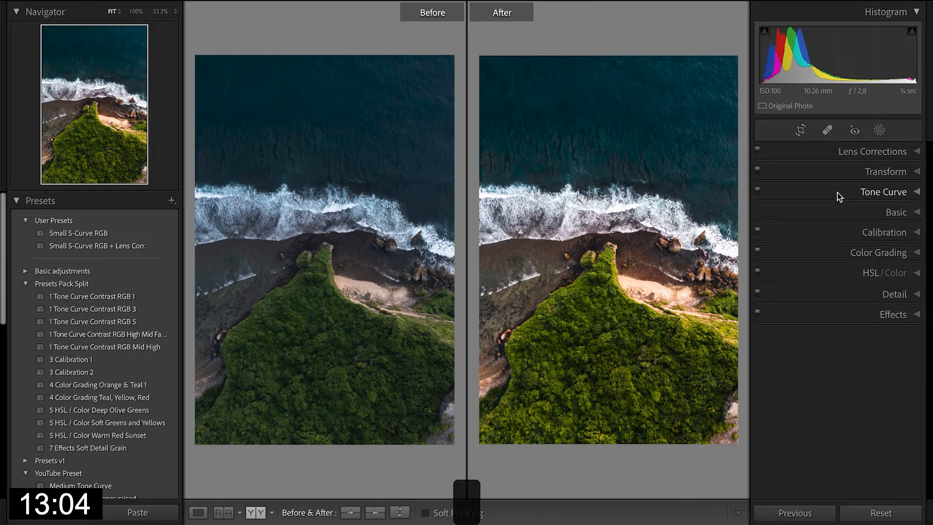
pyautogui.press('y')
# Set the Red Primary hue in the camera calibration to +10.
pyautogui.click(885, 228)
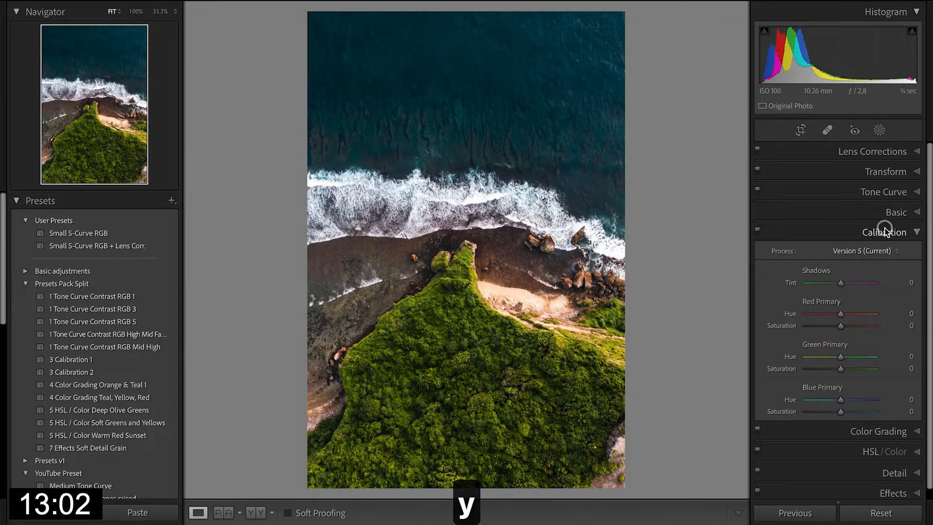
pyautogui.moveTo(844, 316)
pyautogui.mouseDown()
pyautogui.moveTo(789, 316)
pyautogui.moveTo(906, 317)
pyautogui.moveTo(846, 319)
pyautogui.moveTo(847, 327)
pyautogui.moveTo(845, 319)
pyautogui.mouseUp()
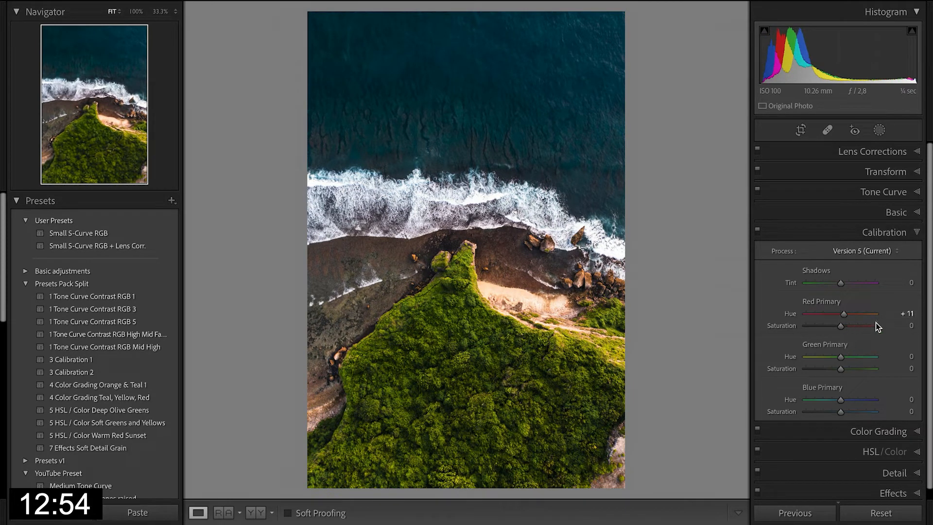
pyautogui.click(905, 313)
pyautogui.write('10')
pyautogui.press('Return')
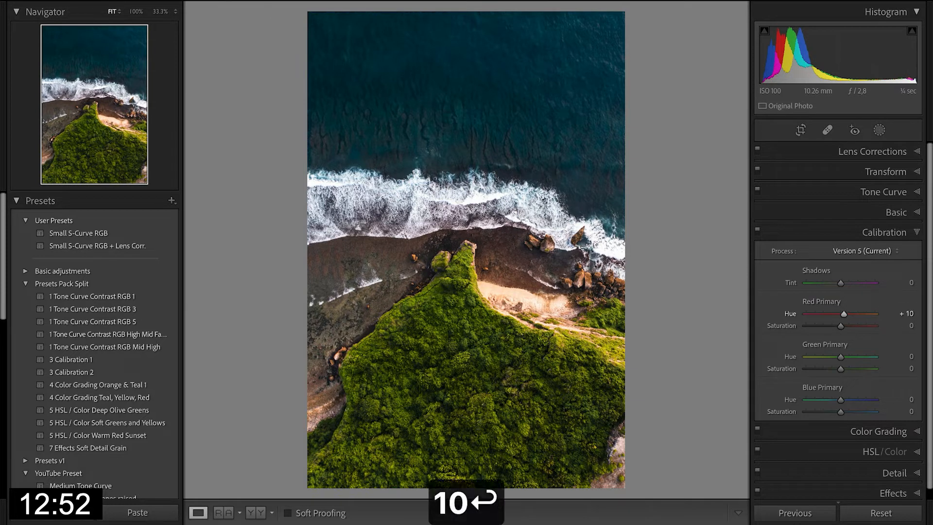
# Set the calibration's Green Primary hue to -10 and the Blue Primary hue to -5.
pyautogui.moveTo(841, 357)
pyautogui.mouseDown()
pyautogui.moveTo(888, 359)
pyautogui.moveTo(787, 357)
pyautogui.moveTo(921, 358)
pyautogui.moveTo(746, 358)
pyautogui.moveTo(903, 358)
pyautogui.moveTo(837, 362)
pyautogui.mouseUp()
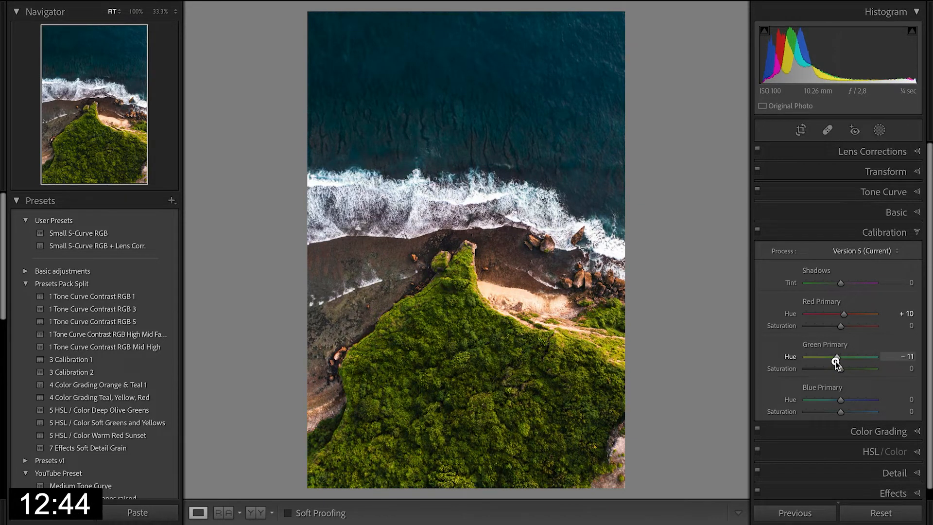
pyautogui.moveTo(840, 399); pyautogui.dragTo(753, 399)
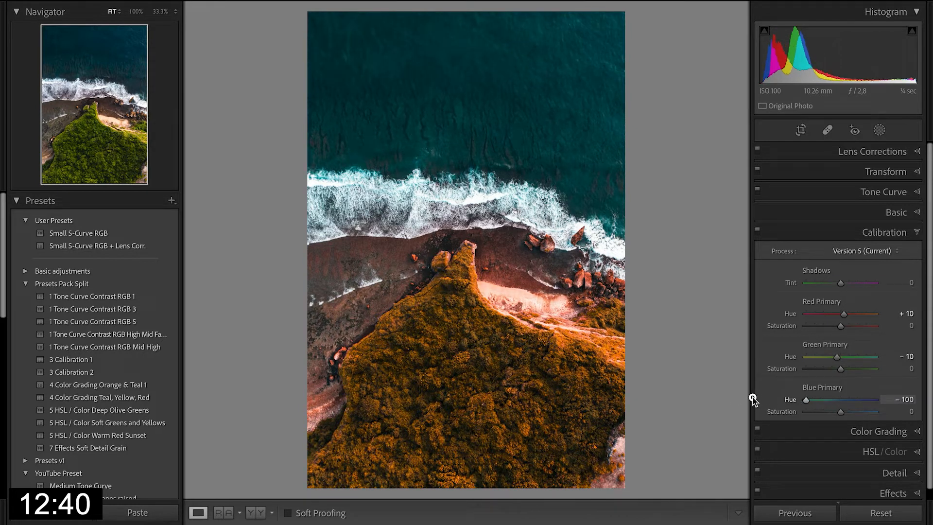
pyautogui.moveTo(752, 399); pyautogui.dragTo(838, 402)
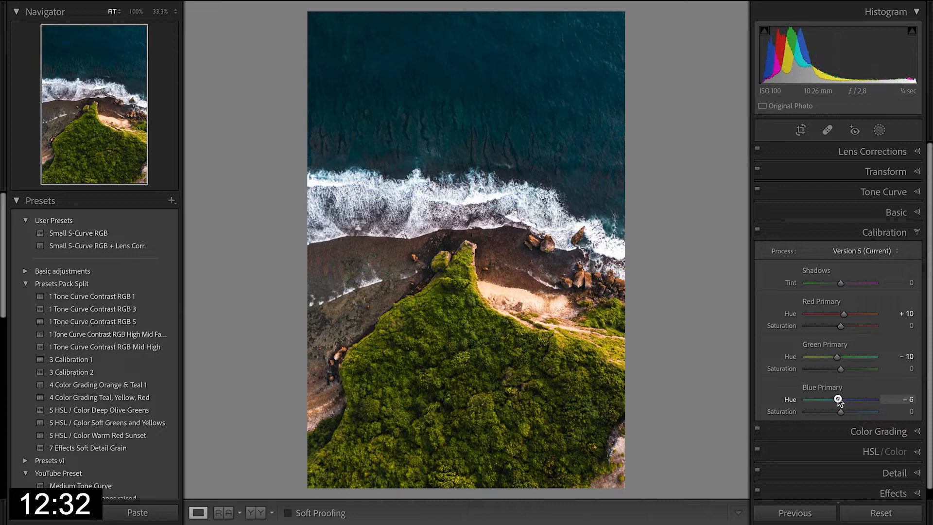
pyautogui.moveTo(839, 401); pyautogui.dragTo(841, 402)
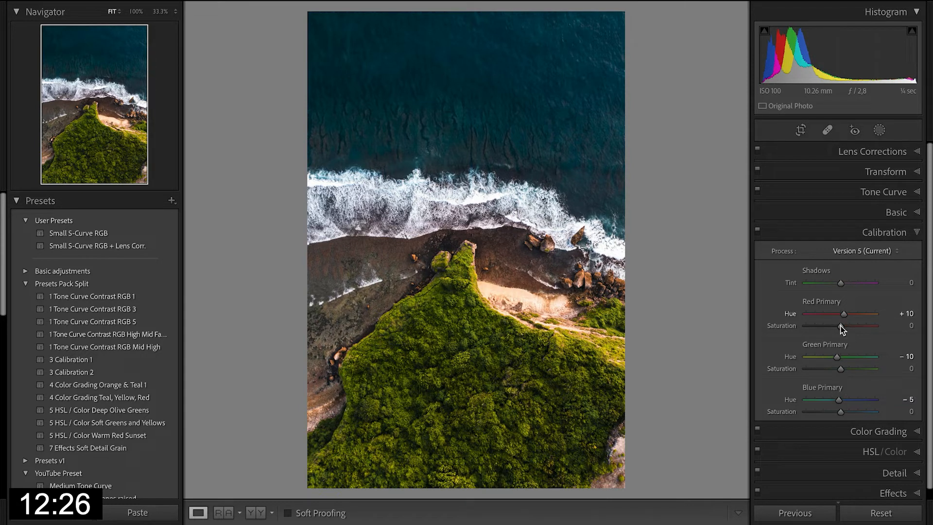
# Set the calibration's Red Primary saturation to +10.
pyautogui.moveTo(841, 326)
pyautogui.mouseDown()
pyautogui.moveTo(854, 327)
pyautogui.moveTo(809, 324)
pyautogui.moveTo(913, 326)
pyautogui.moveTo(846, 329)
pyautogui.mouseUp()
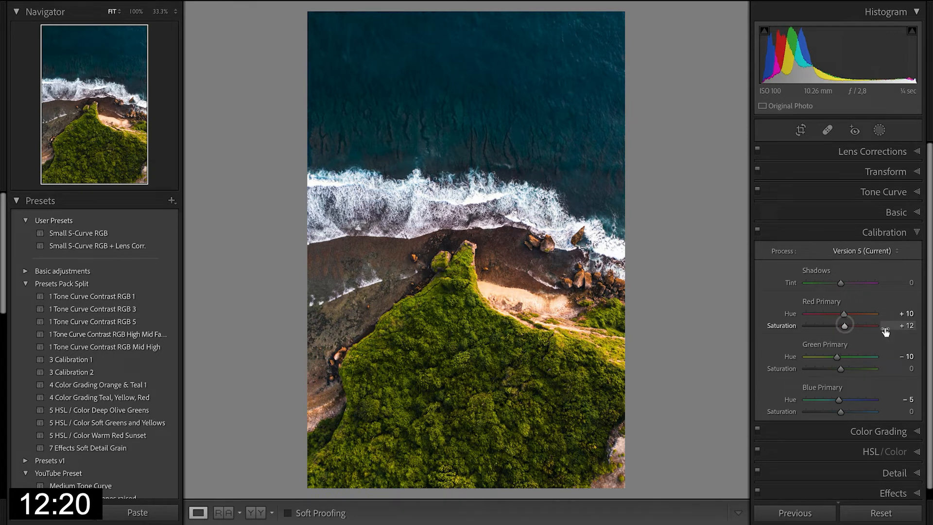
pyautogui.click(901, 326)
pyautogui.write('10')
pyautogui.press('Return')
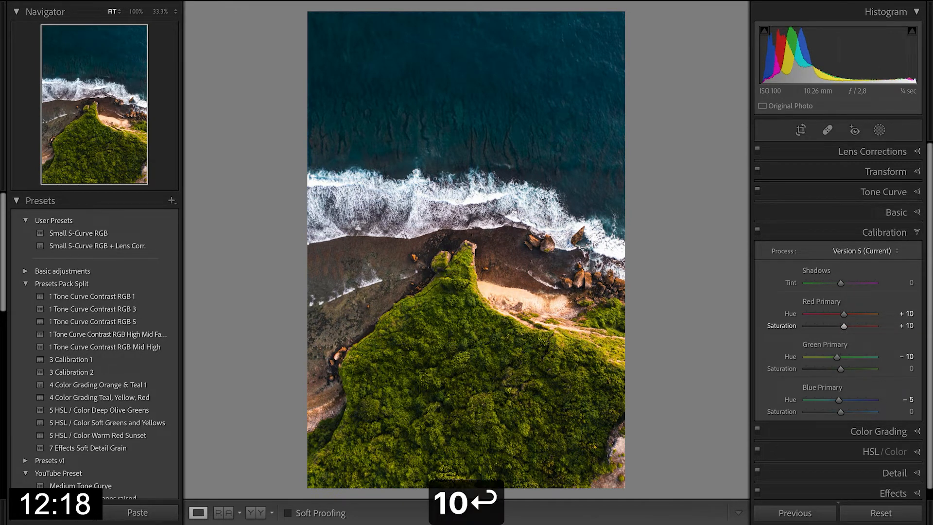
# Set the calibration's Green Primary saturation to -10 and the Blue Primary saturation to -5.
pyautogui.click(912, 369)
pyautogui.write('-10')
pyautogui.press('Return')
pyautogui.click(910, 412)
pyautogui.write('-5')
pyautogui.press('Return')
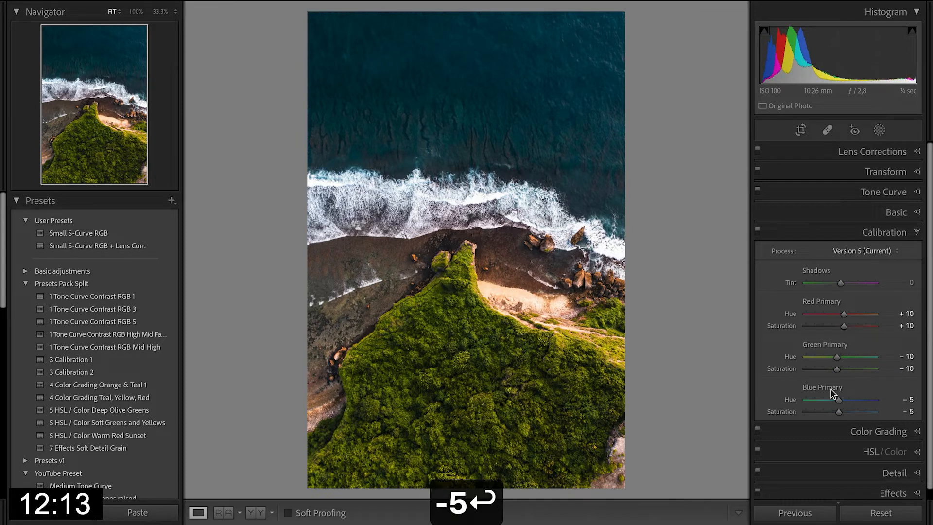
# Apply a color tint to the shadows with Color Grading.
pyautogui.click(875, 431)
pyautogui.click(839, 272)
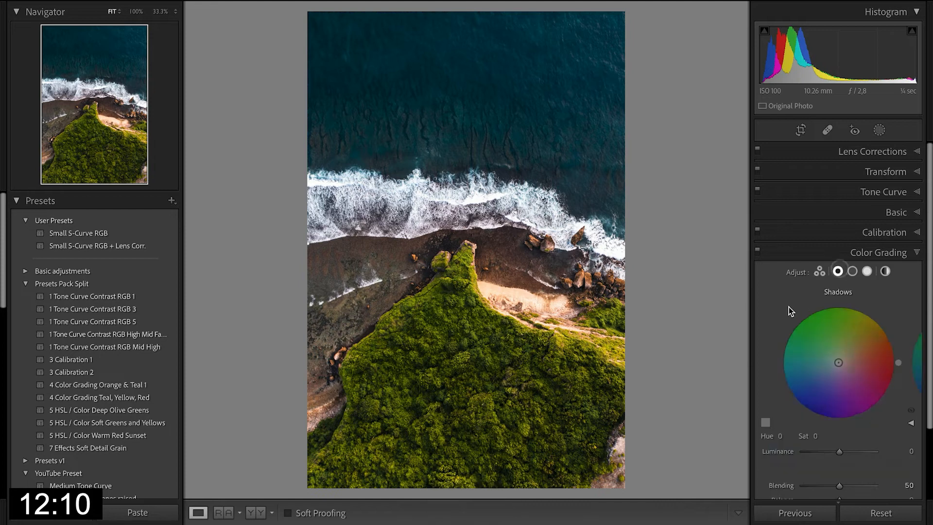
pyautogui.scroll(-1, 789, 307)
pyautogui.moveTo(838, 336)
pyautogui.mouseDown()
pyautogui.moveTo(777, 332)
pyautogui.moveTo(783, 363)
pyautogui.moveTo(770, 392)
pyautogui.moveTo(763, 379)
pyautogui.moveTo(831, 340)
pyautogui.moveTo(916, 333)
pyautogui.moveTo(911, 273)
pyautogui.mouseUp()
# Give the highlights a subtle orange tint and grade the midtones with hue 32 and saturation 18.
pyautogui.click(868, 246)
pyautogui.moveTo(876, 303); pyautogui.dragTo(852, 329)
pyautogui.click(853, 246)
pyautogui.moveTo(839, 340)
pyautogui.mouseDown()
pyautogui.moveTo(911, 334)
pyautogui.moveTo(903, 267)
pyautogui.moveTo(925, 278)
pyautogui.moveTo(844, 328)
pyautogui.mouseUp()
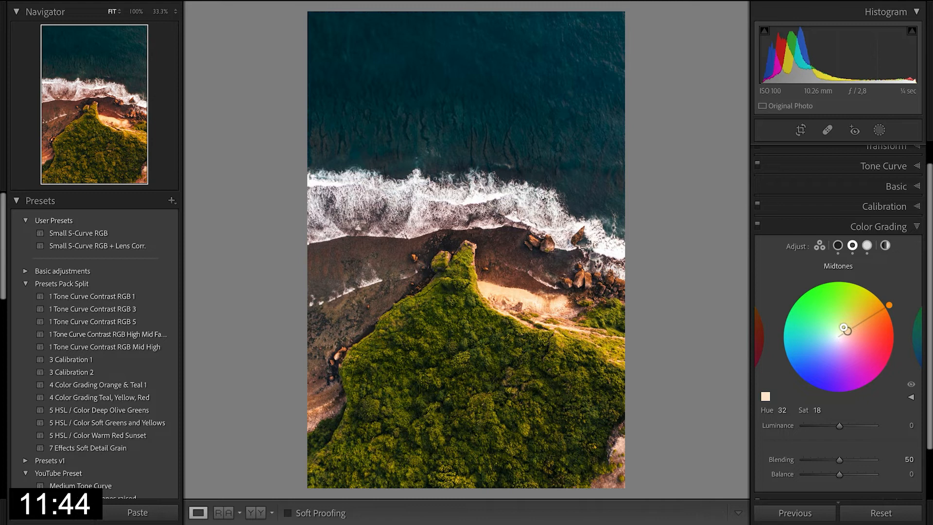
# Compare the photo with and without the color grading.
pyautogui.click(757, 224)
pyautogui.click(757, 223)
pyautogui.click(757, 223)
pyautogui.click(757, 224)
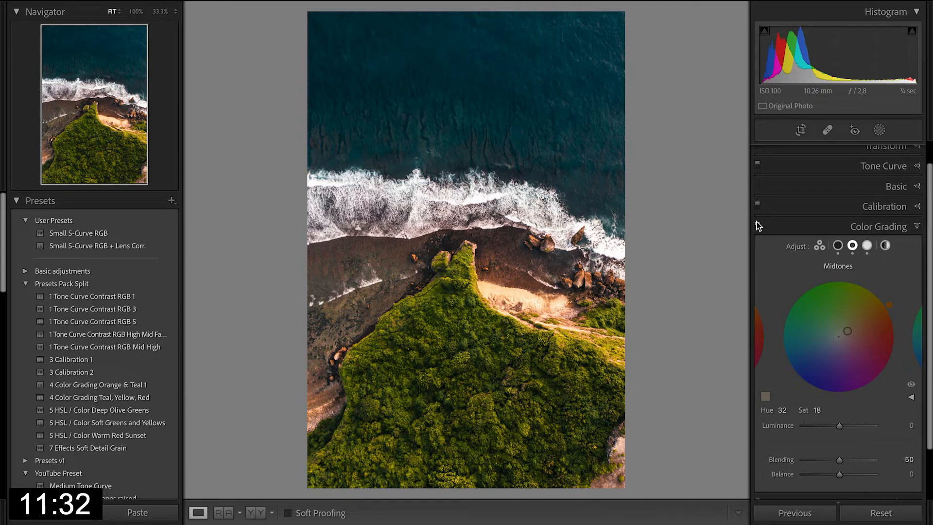
# Set the HSL hues to Red -20, Orange -12, Yellow +33, Green -20, Aqua -43 and Blue -8.
pyautogui.scroll(-3, 780, 270)
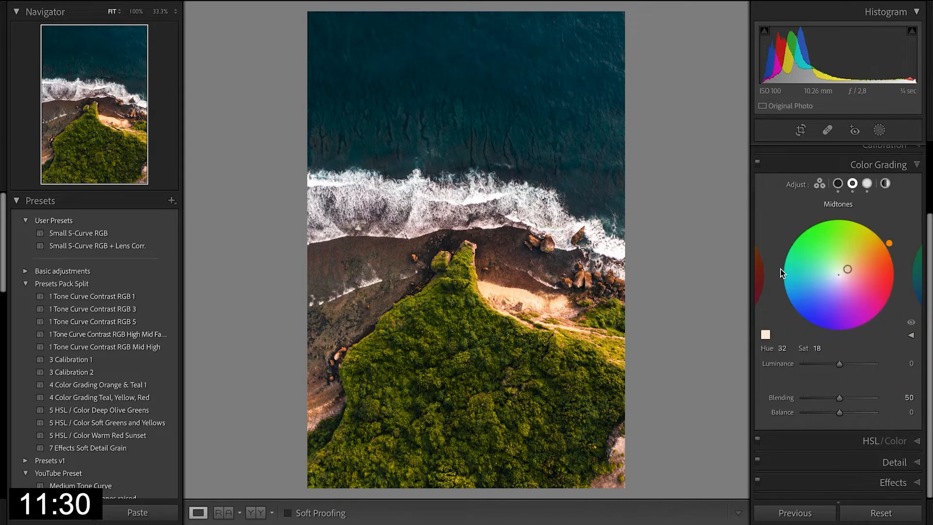
pyautogui.click(917, 443)
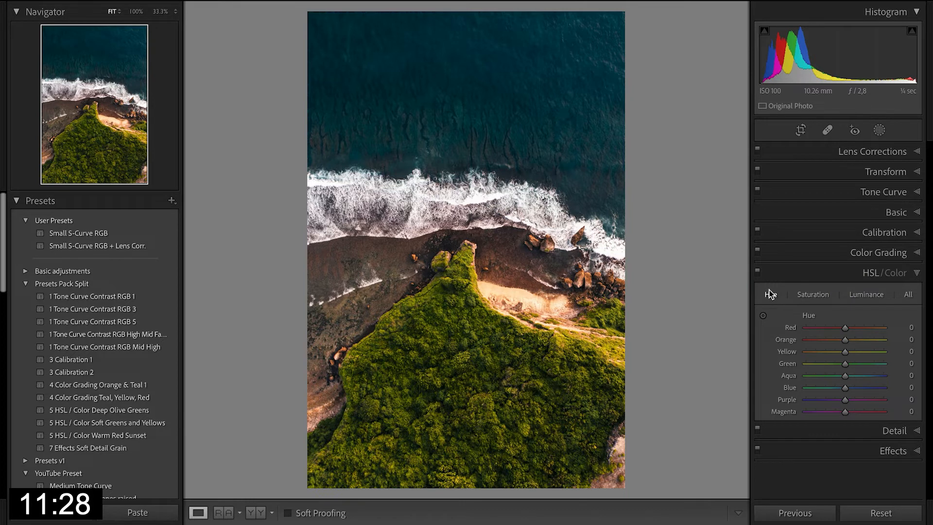
pyautogui.moveTo(846, 327); pyautogui.dragTo(884, 325)
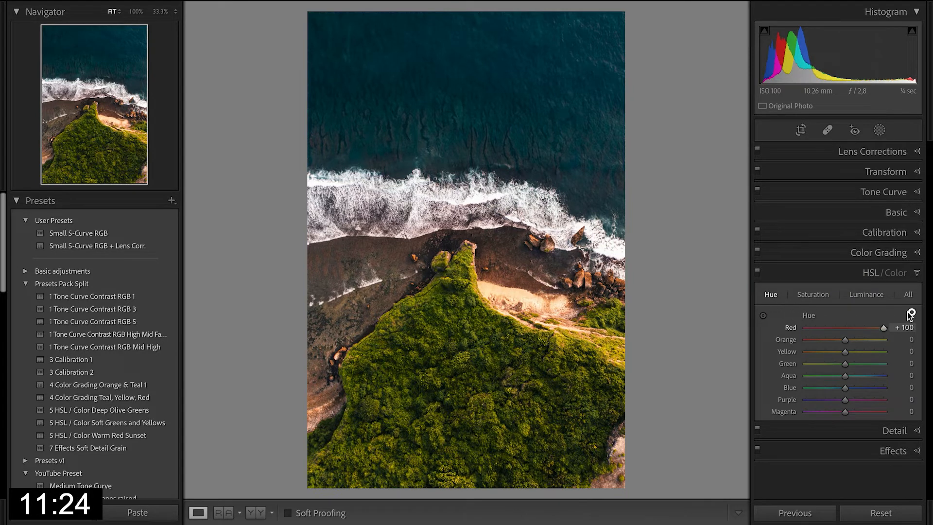
pyautogui.moveTo(894, 314); pyautogui.dragTo(795, 312)
pyautogui.moveTo(885, 311); pyautogui.dragTo(837, 309)
pyautogui.moveTo(844, 340)
pyautogui.mouseDown()
pyautogui.moveTo(877, 340)
pyautogui.moveTo(810, 340)
pyautogui.moveTo(862, 342)
pyautogui.mouseUp()
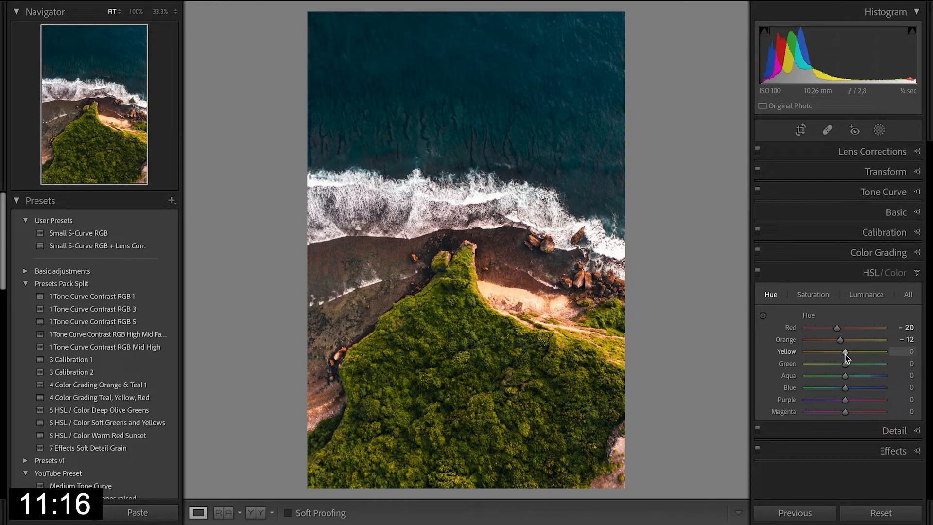
pyautogui.moveTo(846, 354)
pyautogui.mouseDown()
pyautogui.moveTo(891, 353)
pyautogui.moveTo(812, 354)
pyautogui.moveTo(908, 357)
pyautogui.moveTo(807, 353)
pyautogui.moveTo(883, 364)
pyautogui.moveTo(817, 364)
pyautogui.moveTo(834, 365)
pyautogui.mouseUp()
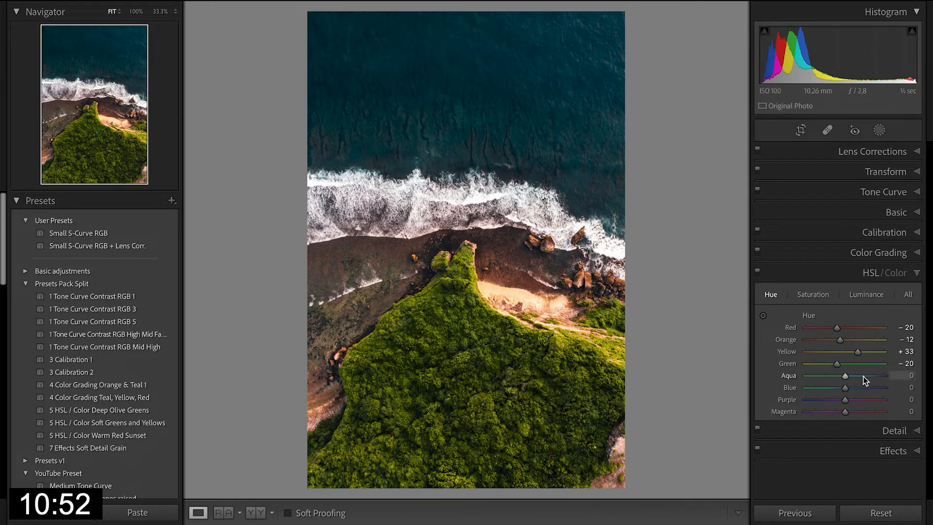
pyautogui.moveTo(846, 378)
pyautogui.mouseDown()
pyautogui.moveTo(903, 378)
pyautogui.moveTo(762, 379)
pyautogui.moveTo(896, 379)
pyautogui.moveTo(794, 378)
pyautogui.moveTo(885, 385)
pyautogui.moveTo(836, 385)
pyautogui.moveTo(843, 391)
pyautogui.mouseUp()
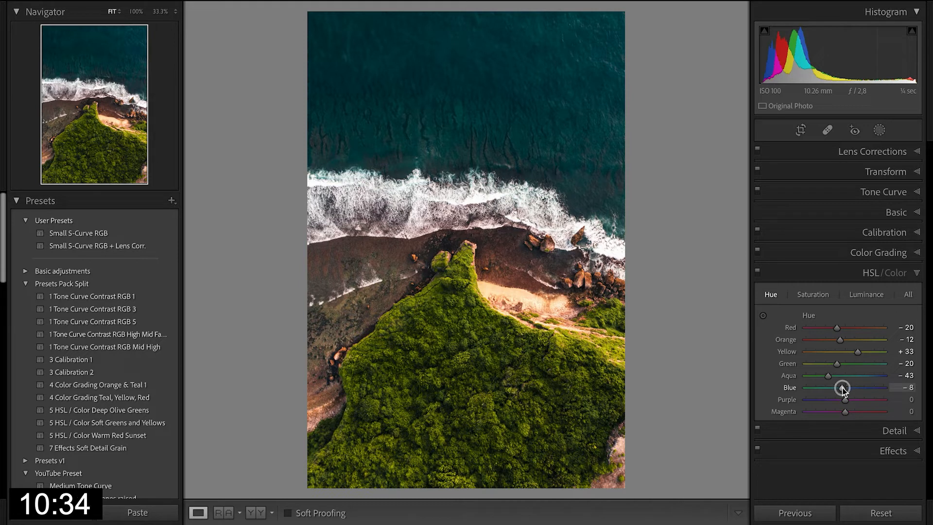
pyautogui.moveTo(847, 403); pyautogui.dragTo(884, 411)
pyautogui.doubleClick(824, 402)
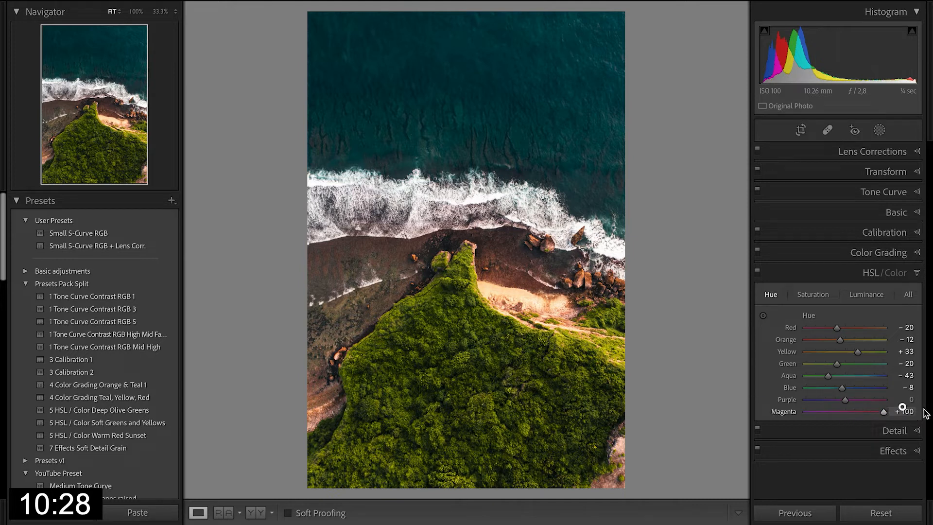
pyautogui.doubleClick(844, 408)
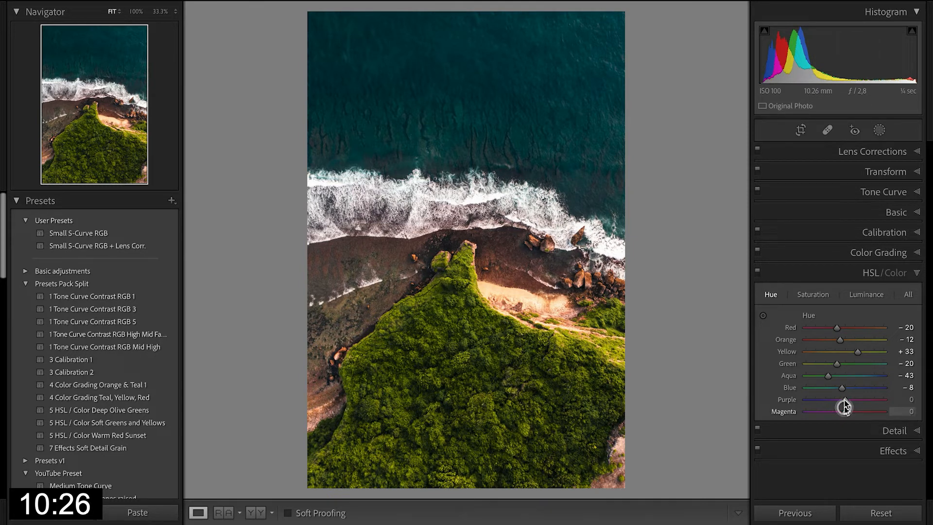
# Set the HSL saturation to Red -24, Orange -15, Yellow +10, Green -44, Aqua +24 and Blue -23.
pyautogui.click(813, 294)
pyautogui.moveTo(843, 328); pyautogui.dragTo(835, 384)
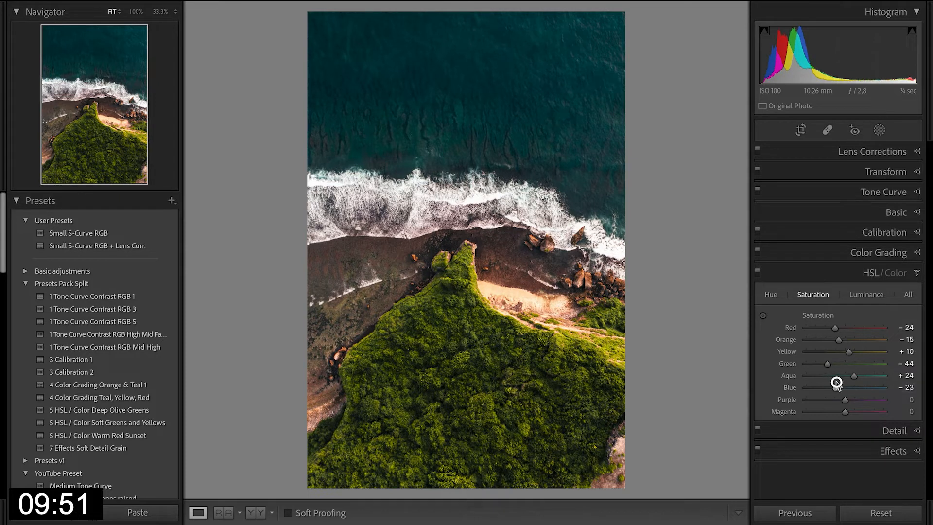
# Set the HSL luminance to Red +48, Orange +36, Yellow +25, Green -55, Aqua +26 and Blue +27.
pyautogui.click(859, 294)
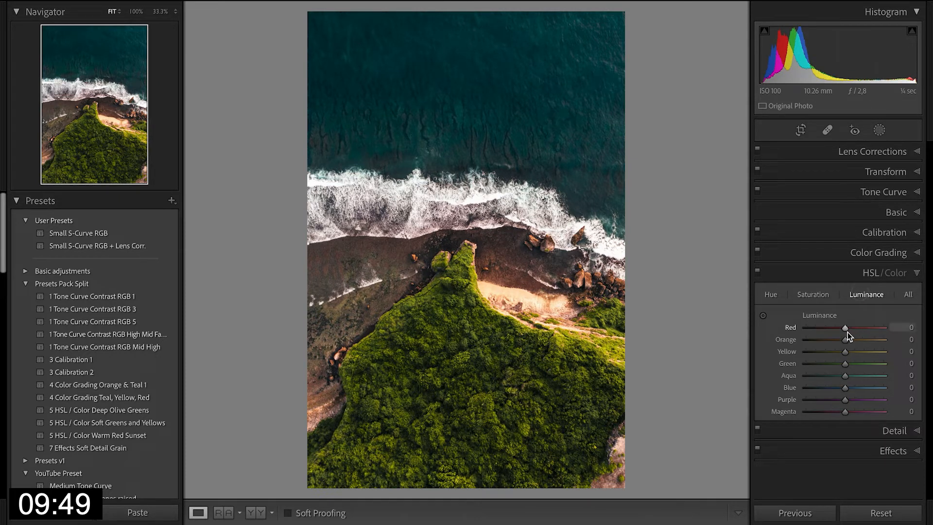
pyautogui.moveTo(844, 329)
pyautogui.mouseDown()
pyautogui.moveTo(867, 327)
pyautogui.moveTo(793, 325)
pyautogui.moveTo(877, 327)
pyautogui.moveTo(859, 339)
pyautogui.mouseUp()
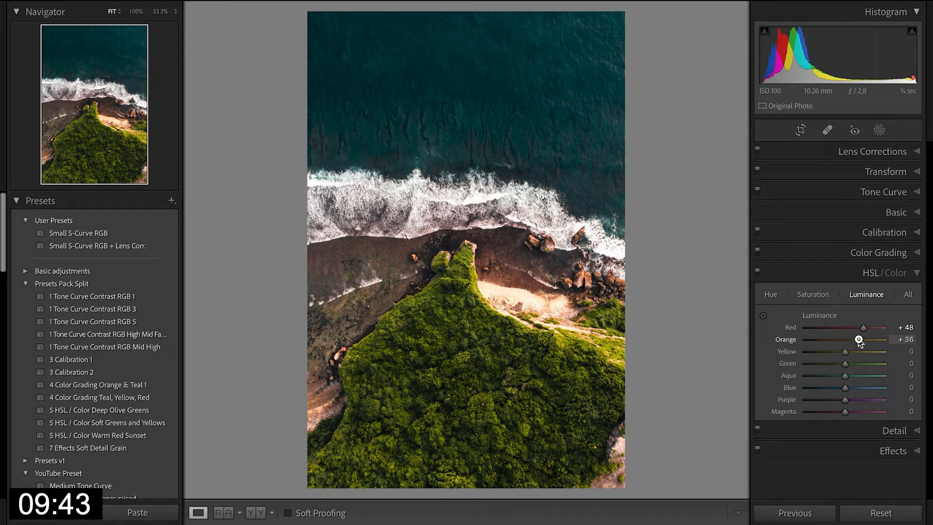
pyautogui.moveTo(847, 357); pyautogui.dragTo(850, 354)
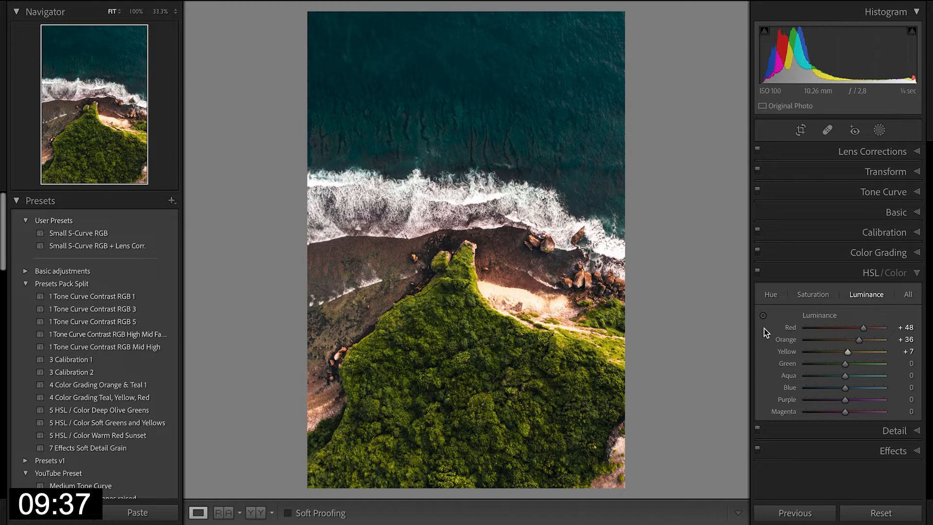
pyautogui.moveTo(847, 356); pyautogui.dragTo(856, 392)
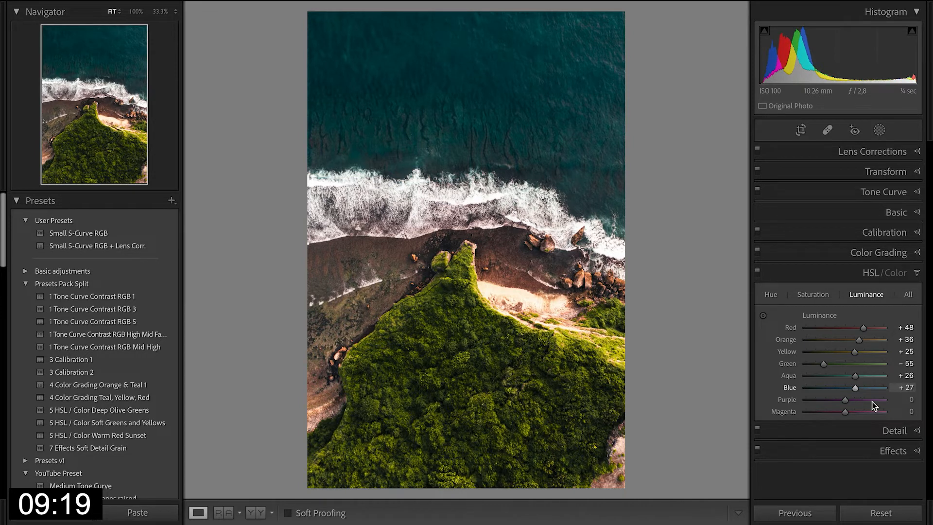
# Sharpen the photo with masking 100 and amount 120.
pyautogui.click(892, 431)
pyautogui.scroll(-3, 866, 413)
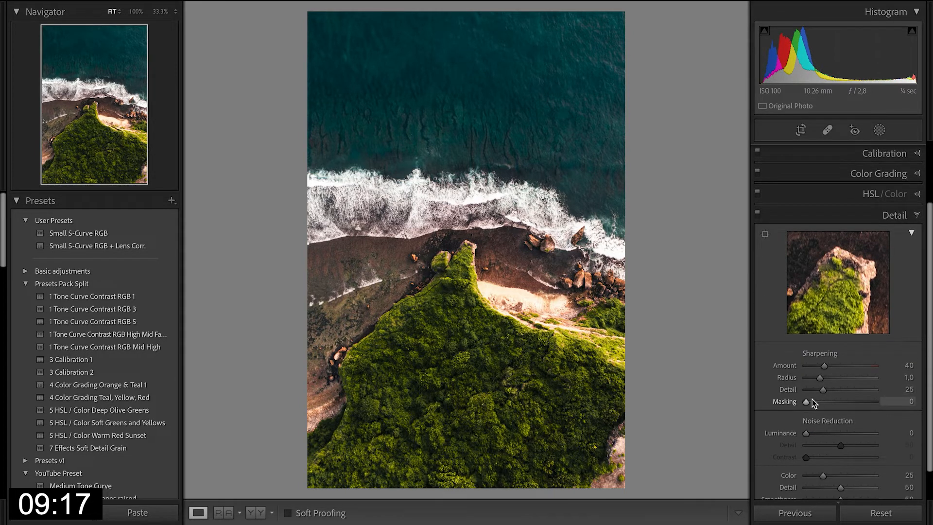
pyautogui.press('alt')
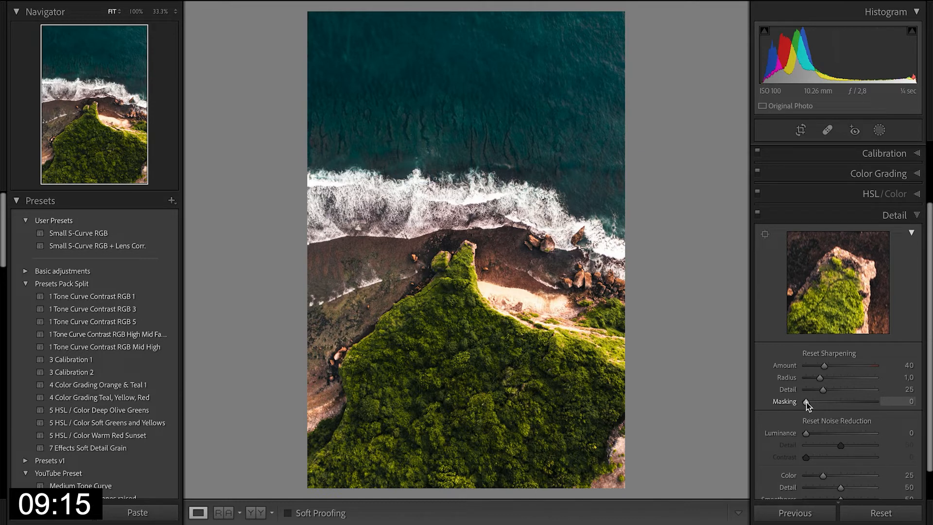
pyautogui.moveTo(806, 402); pyautogui.dragTo(878, 403)
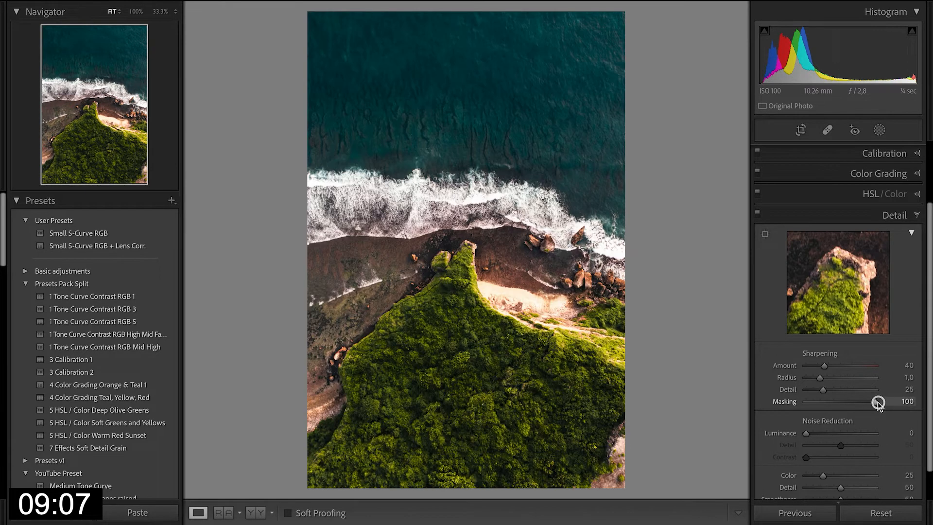
pyautogui.moveTo(827, 366); pyautogui.dragTo(861, 367)
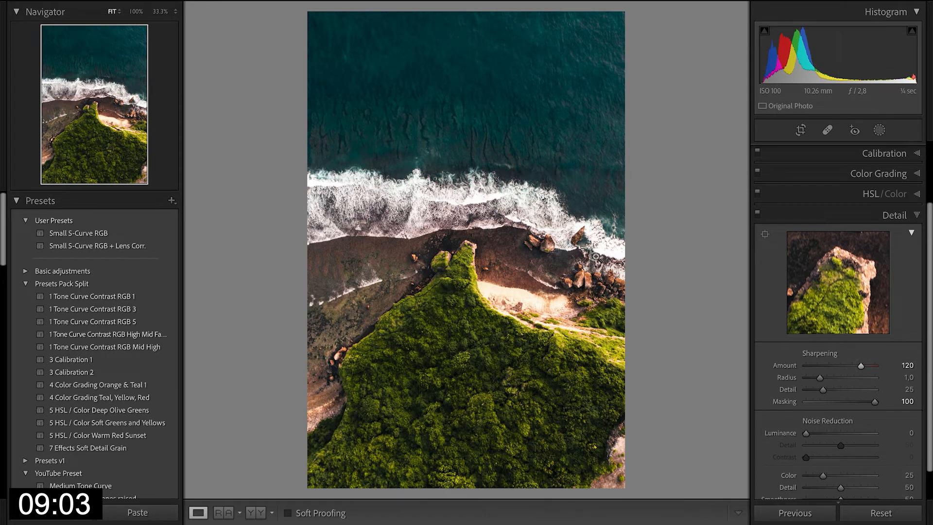
# Compare the rocky headland at 100% with and without the sharpening, and return to the fitted view.
pyautogui.click(468, 255)
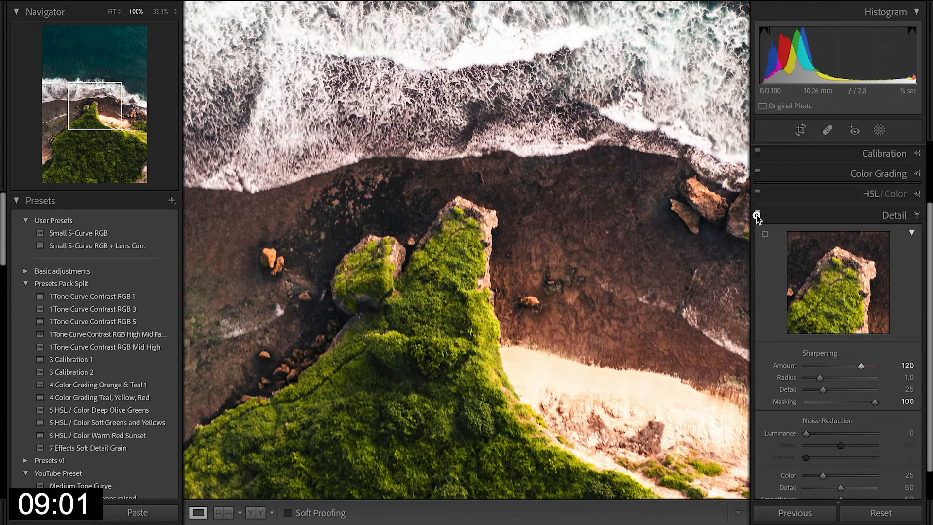
pyautogui.click(758, 214)
pyautogui.click(757, 214)
pyautogui.click(758, 214)
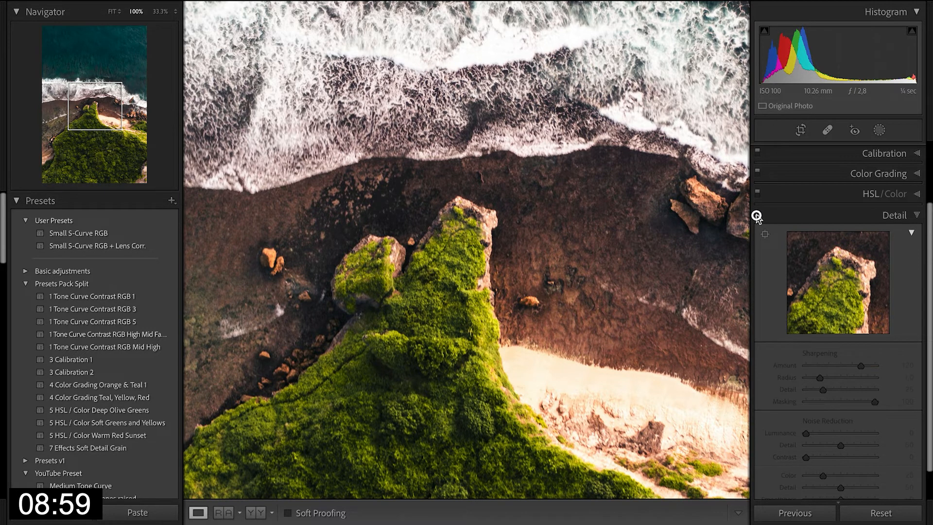
pyautogui.click(758, 215)
pyautogui.click(507, 227)
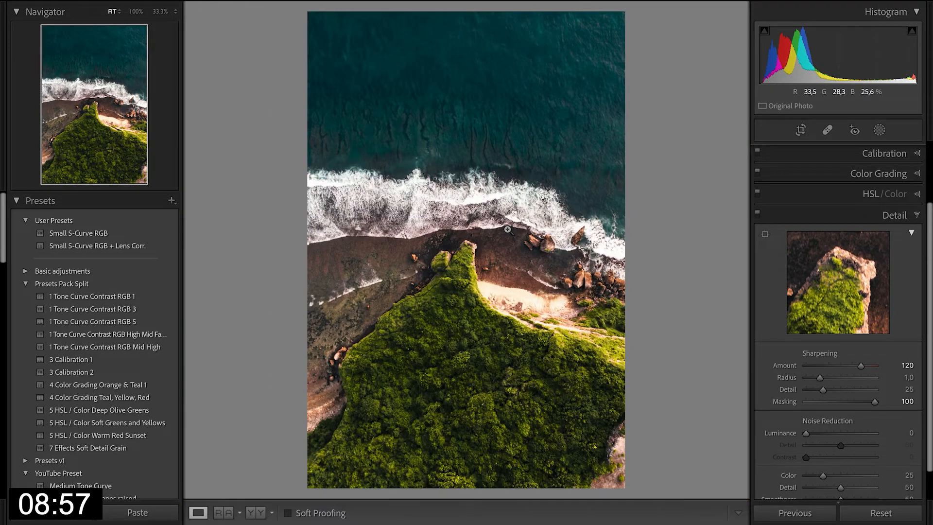
# Compare the original and edited photo side by side, and return to the single view.
pyautogui.scroll(-1, 765, 325)
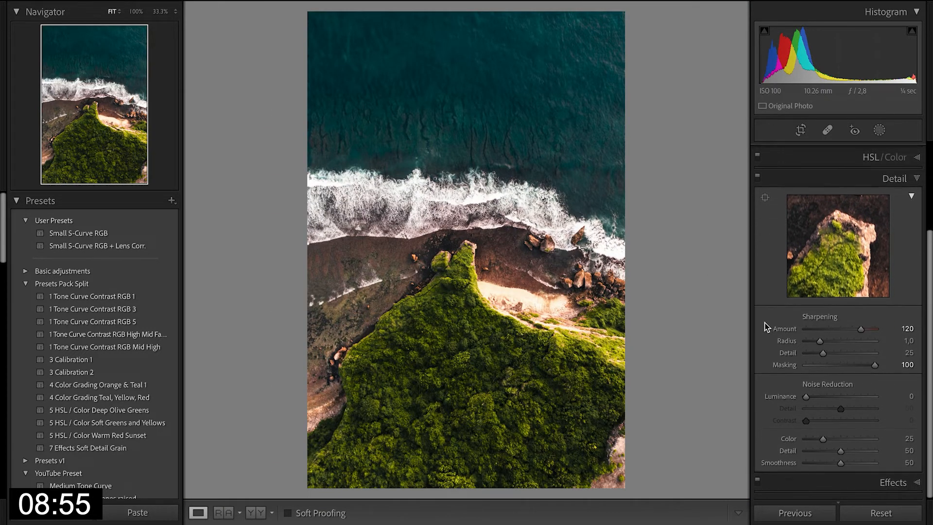
pyautogui.scroll(3, 765, 325)
pyautogui.scroll(-1, 765, 325)
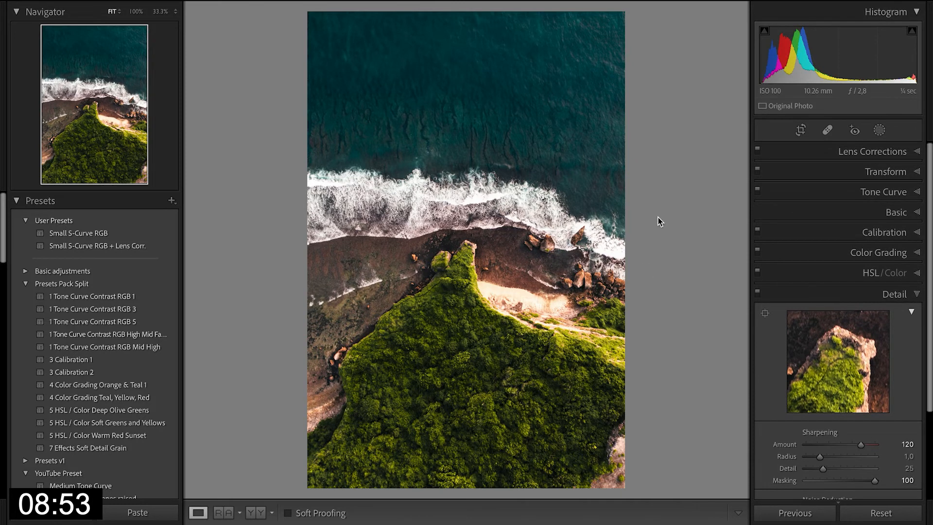
pyautogui.press('y')
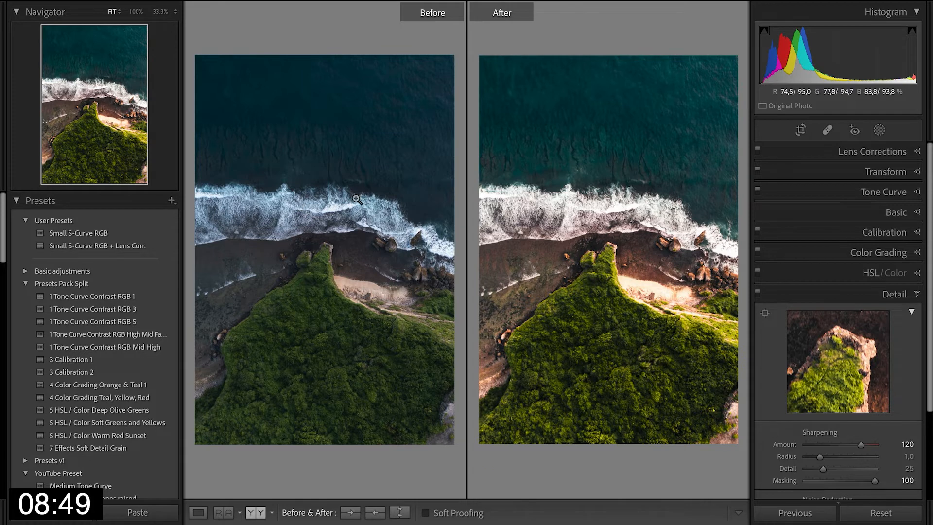
pyautogui.press('y')
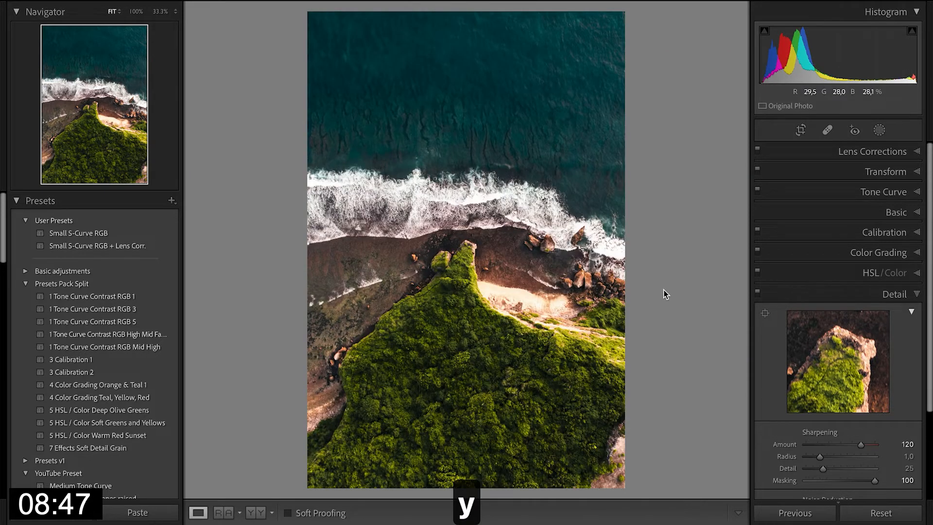
# Create a Color Range mask by sampling the dark teal water of the open sea.
pyautogui.click(880, 130)
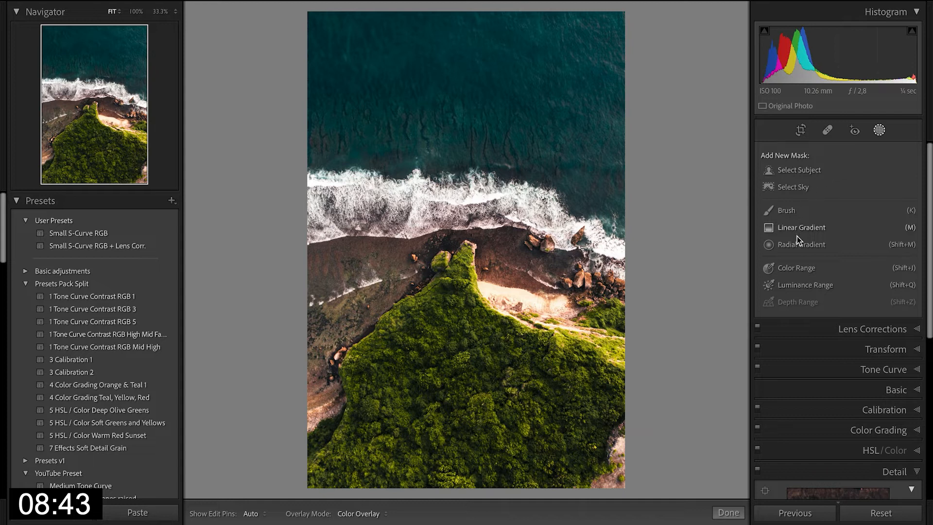
pyautogui.click(798, 229)
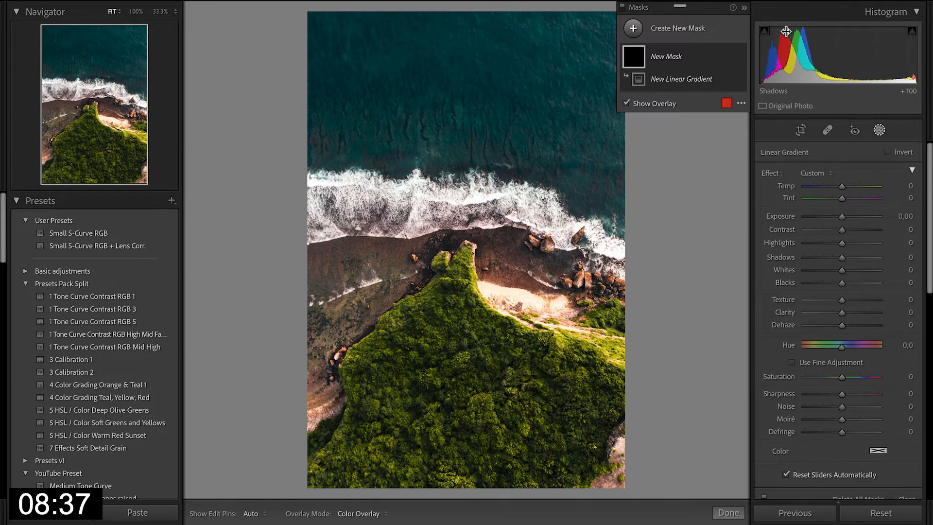
pyautogui.click(694, 29)
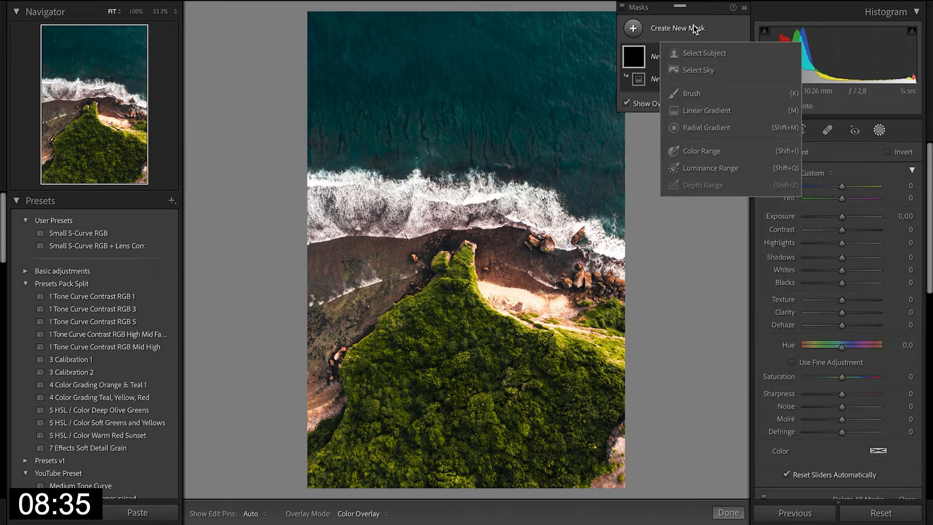
pyautogui.click(698, 152)
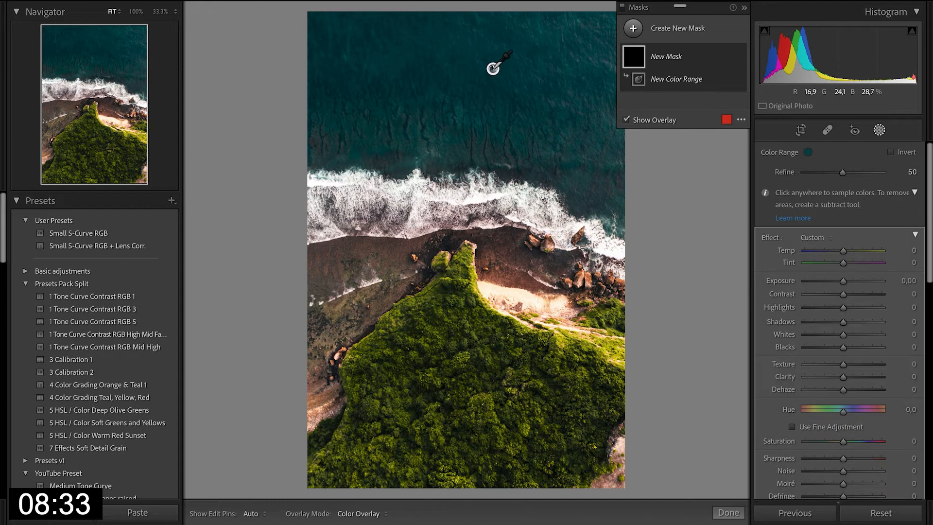
pyautogui.click(493, 69)
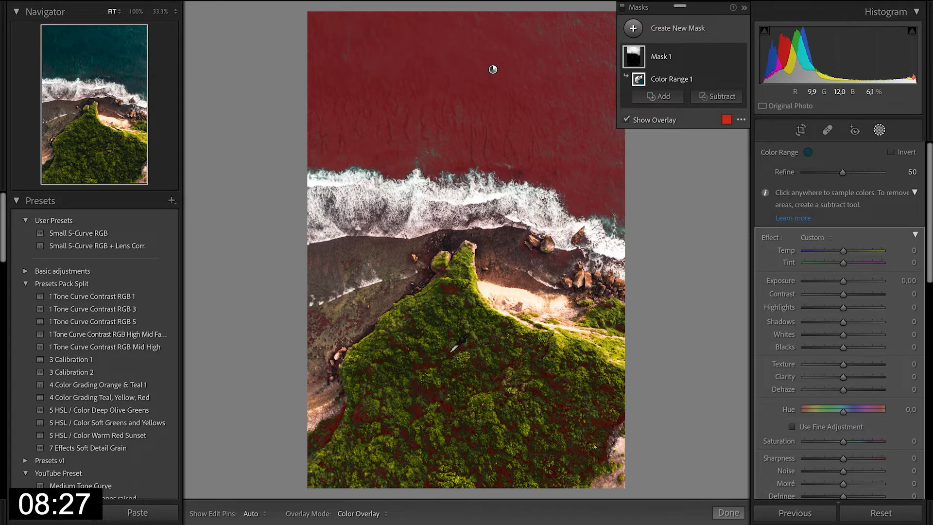
# Try adding a color sample from the water beside the foam to the mask, and undo it.
pyautogui.keyDown('shift'); pyautogui.click(608, 222); pyautogui.keyUp('shift')
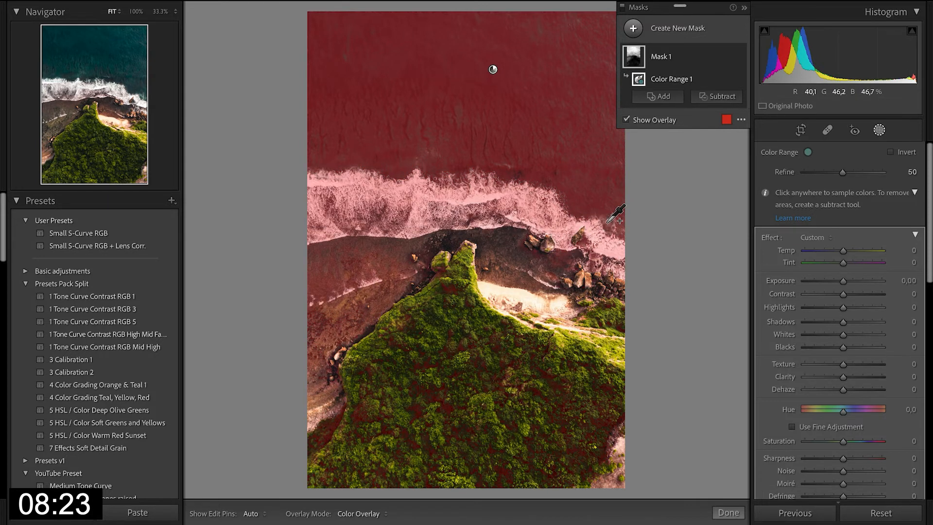
pyautogui.press('super+z')
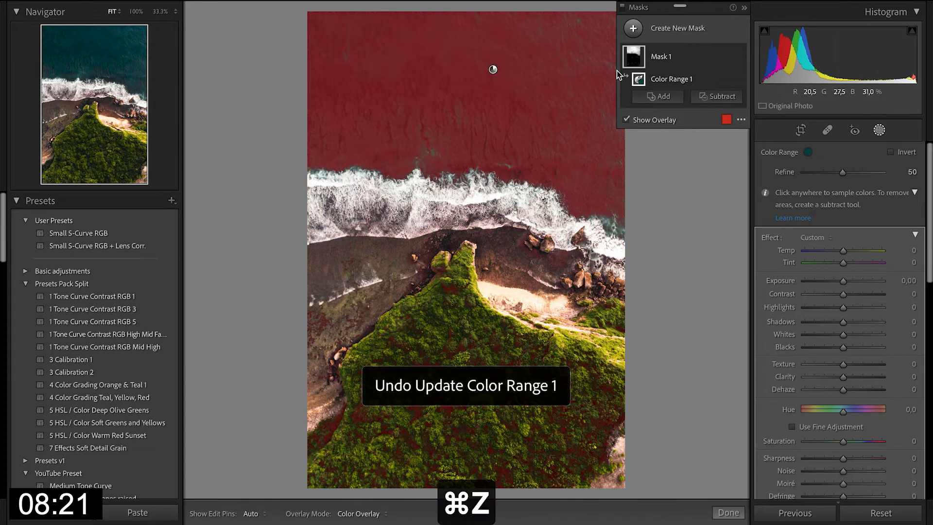
# Intersect the water's Color Range mask with a Linear Gradient placed along the shoreline so it excludes the green headland.
pyautogui.click(727, 78)
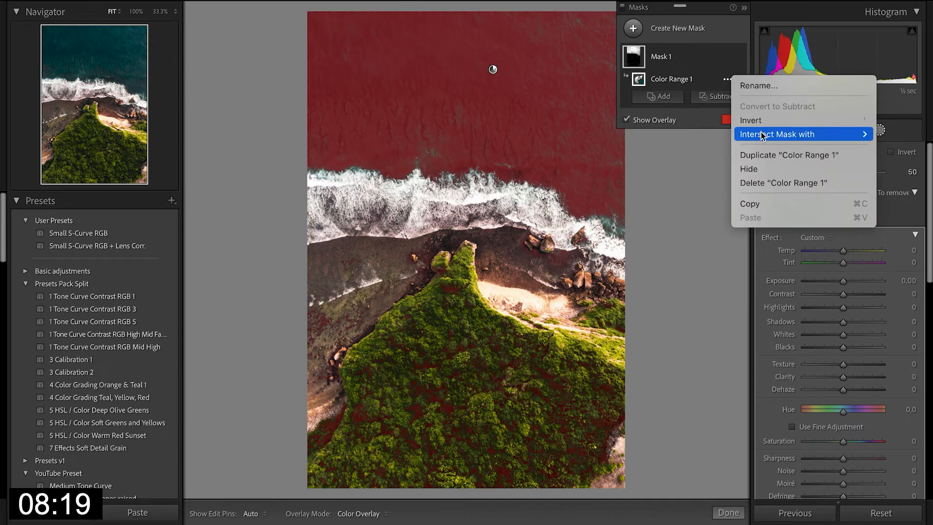
pyautogui.moveTo(762, 135)
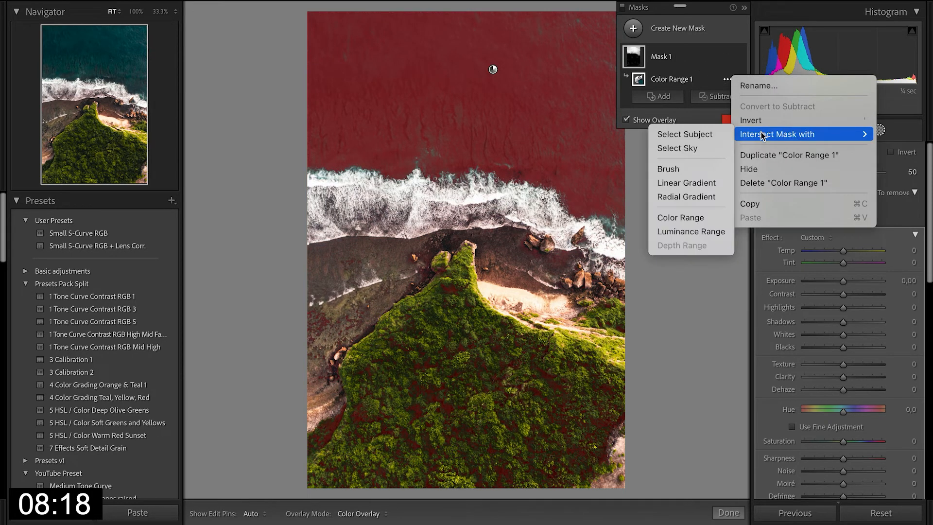
pyautogui.click(687, 183)
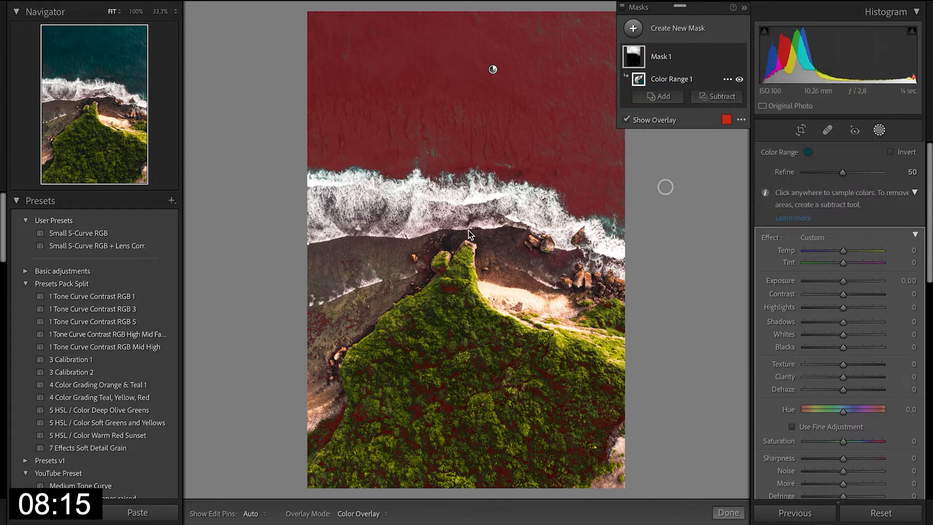
pyautogui.moveTo(460, 232)
pyautogui.mouseDown()
pyautogui.moveTo(460, 208)
pyautogui.moveTo(475, 202)
pyautogui.moveTo(381, 225)
pyautogui.moveTo(448, 286)
pyautogui.moveTo(461, 285)
pyautogui.moveTo(462, 241)
pyautogui.mouseUp()
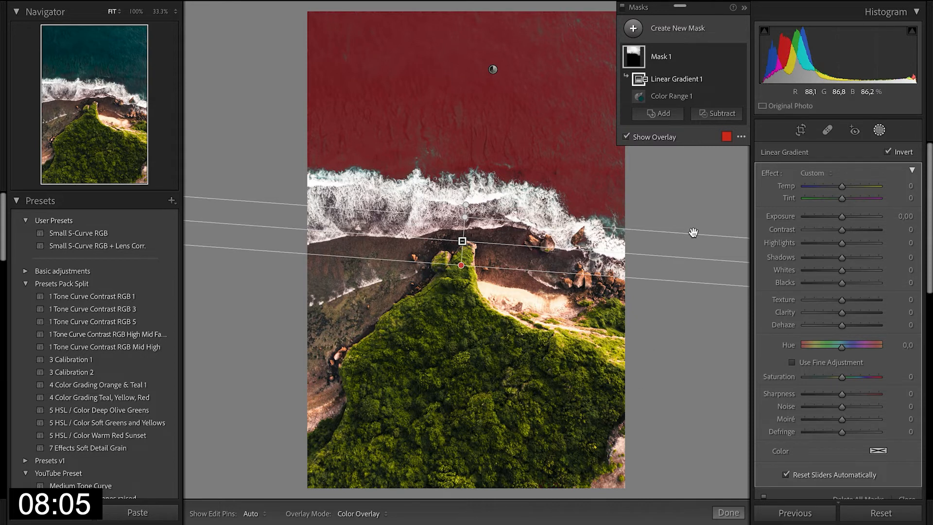
# Set the water mask to Temp -40, Contrast 21, Highlights 20, Shadows -37, Whites 20, Blacks -8, Texture -15 and Clarity 6, and preview its effect.
pyautogui.moveTo(842, 187); pyautogui.dragTo(826, 187)
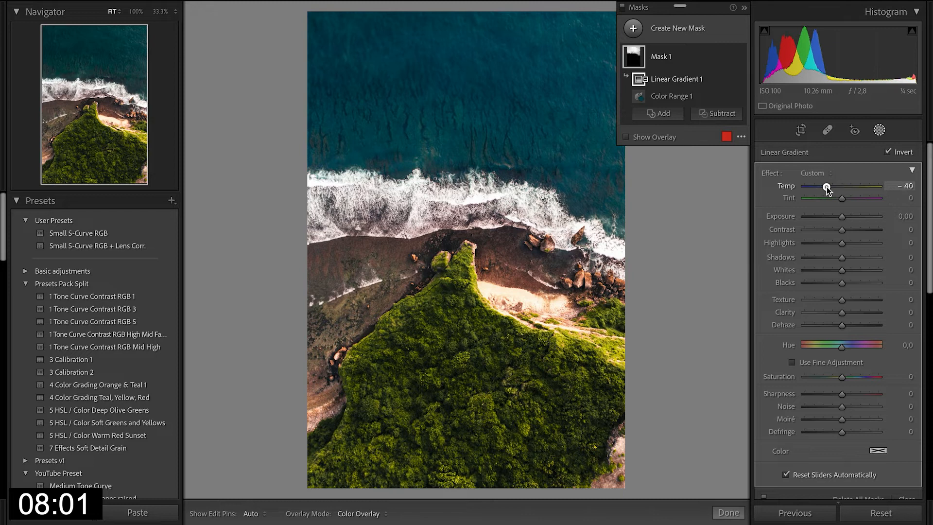
pyautogui.moveTo(841, 258); pyautogui.dragTo(827, 260)
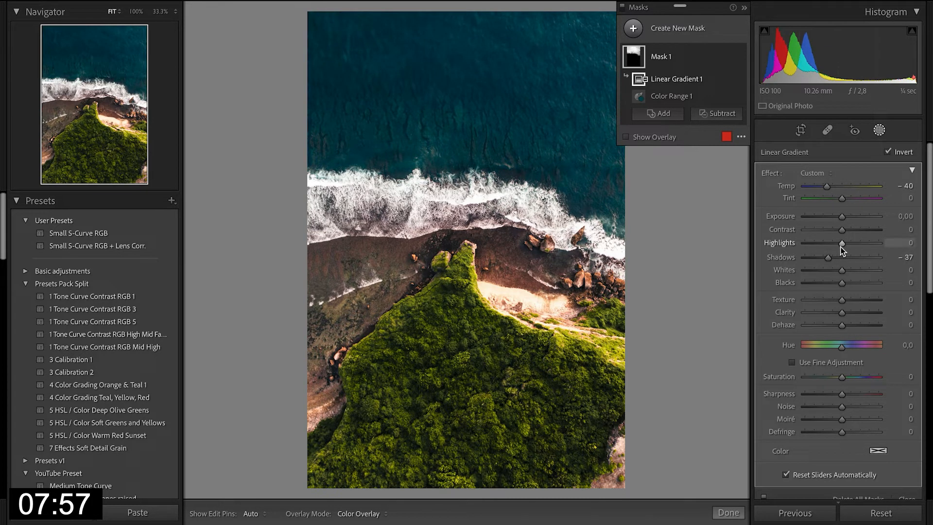
pyautogui.moveTo(855, 247); pyautogui.dragTo(850, 229)
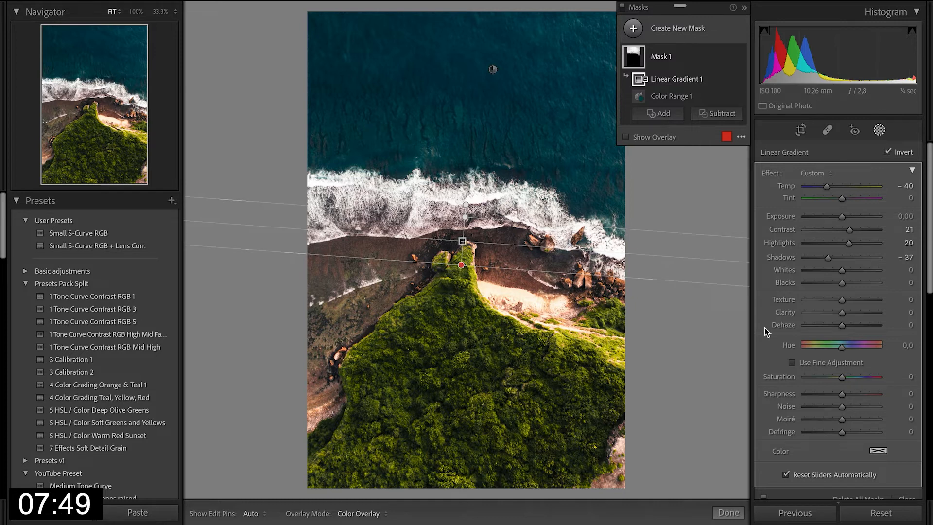
pyautogui.moveTo(845, 314); pyautogui.dragTo(841, 284)
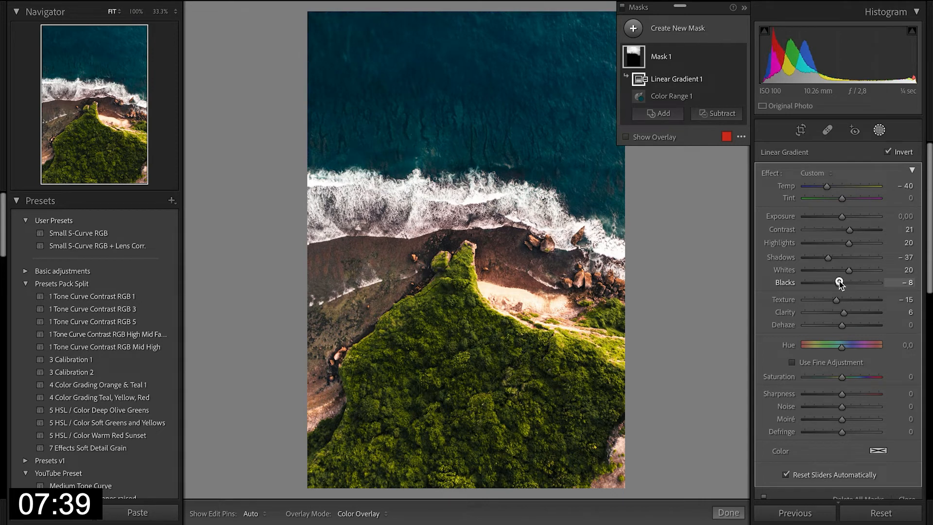
pyautogui.moveTo(742, 59)
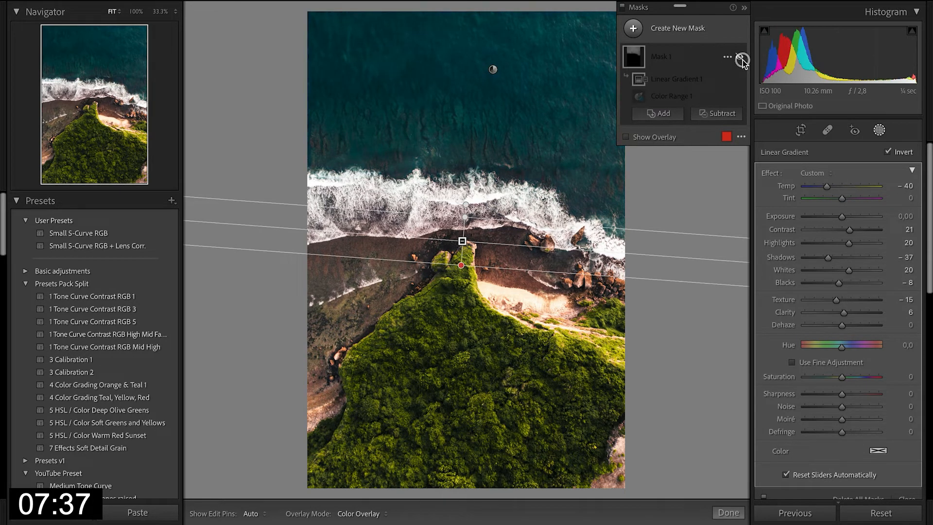
pyautogui.click(740, 58)
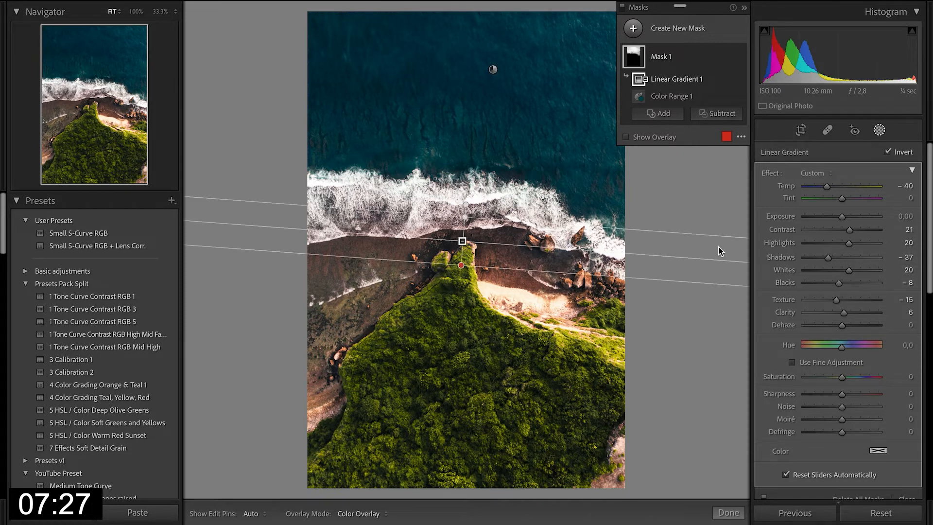
# Create a new Linear Gradient mask rising from the photo's lower edge over the green headland to the surf, and hide the mask overlay.
pyautogui.click(681, 27)
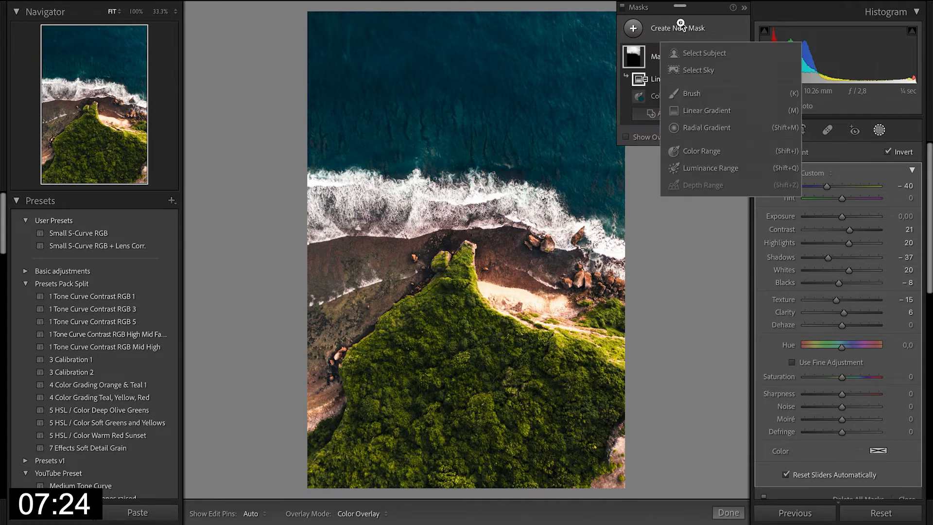
pyautogui.click(713, 112)
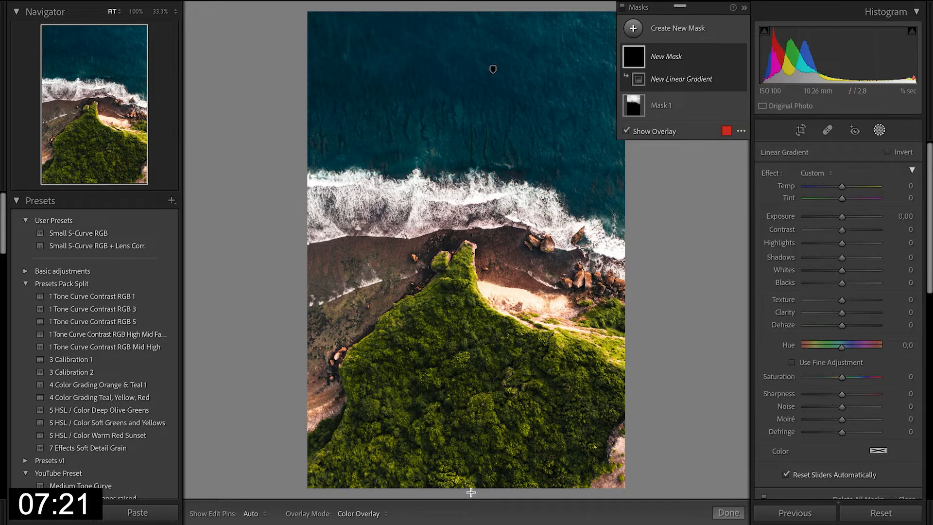
pyautogui.moveTo(471, 496); pyautogui.dragTo(464, 214)
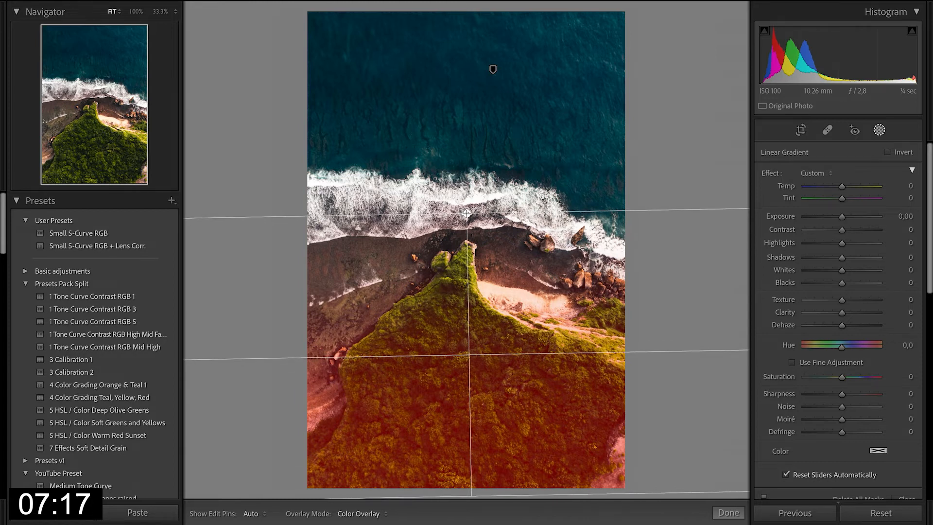
pyautogui.press('o')
# Set the headland gradient's Highlights to -38 and Shadows to -92, and pull its upper boundary down below the headland's tip.
pyautogui.moveTo(842, 257); pyautogui.dragTo(826, 245)
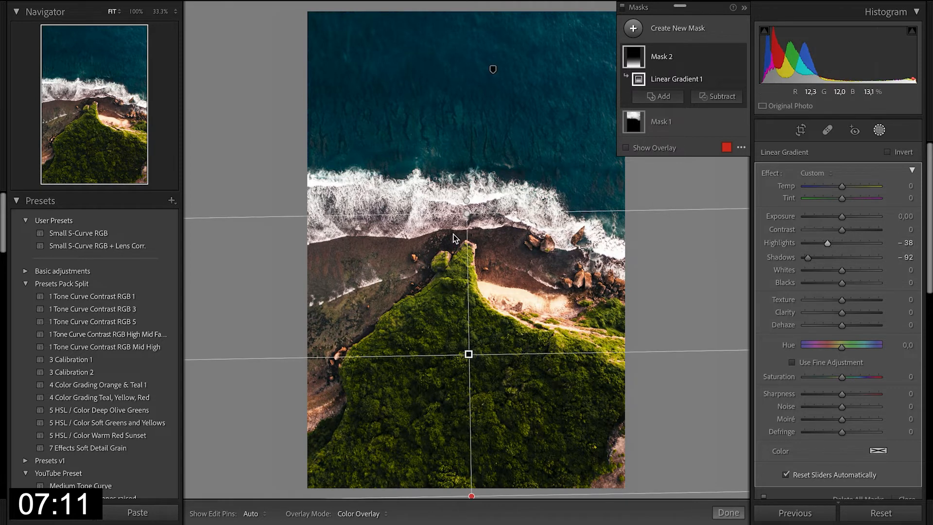
pyautogui.moveTo(462, 245); pyautogui.dragTo(462, 290)
pyautogui.moveTo(565, 390); pyautogui.dragTo(566, 391)
pyautogui.moveTo(472, 392); pyautogui.dragTo(470, 385)
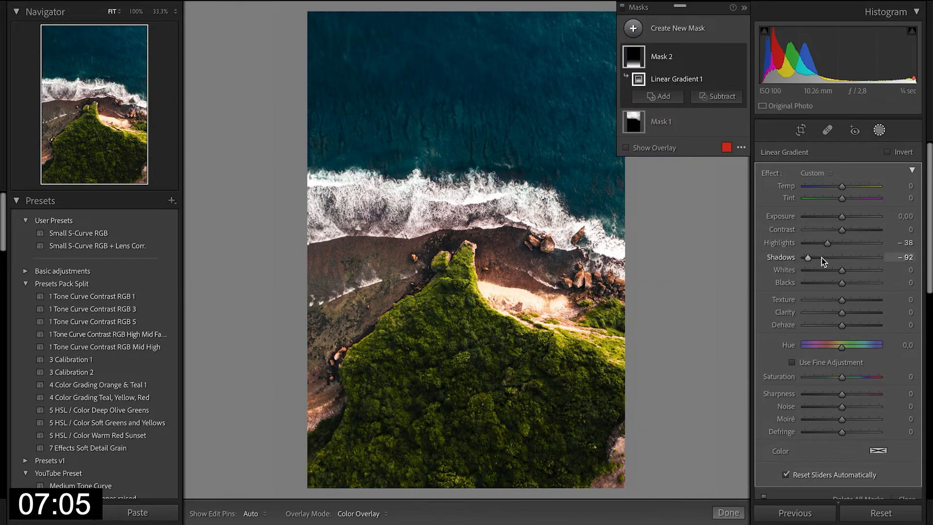
# Set the headland gradient's Contrast to 21, Blacks to -14 and Clarity to -6, and compare the photo with the mask off and on.
pyautogui.moveTo(841, 231); pyautogui.dragTo(848, 231)
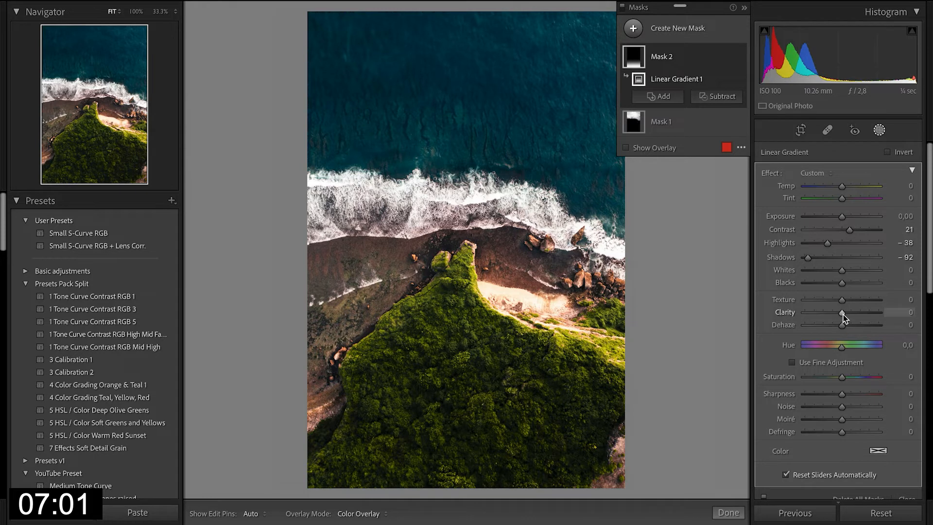
pyautogui.moveTo(844, 314); pyautogui.dragTo(836, 286)
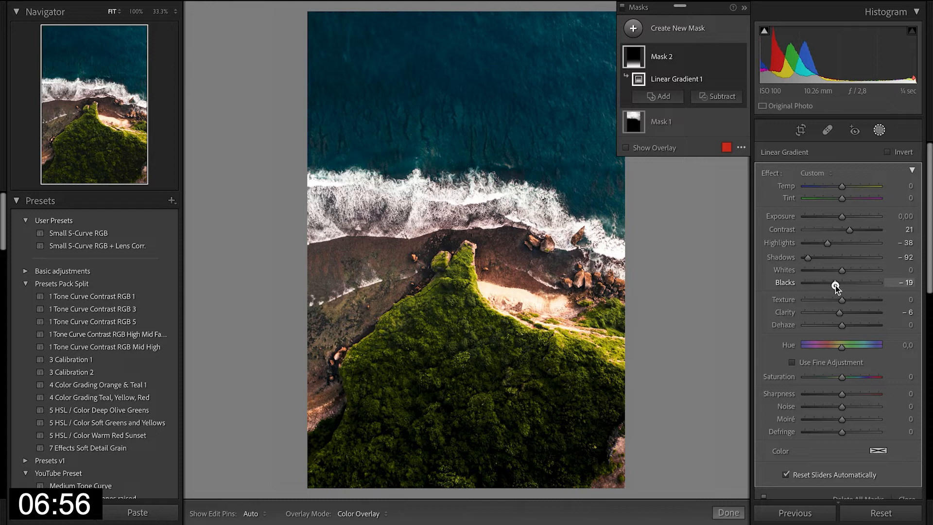
pyautogui.click(742, 56)
pyautogui.click(742, 56)
pyautogui.click(742, 56)
pyautogui.click(742, 56)
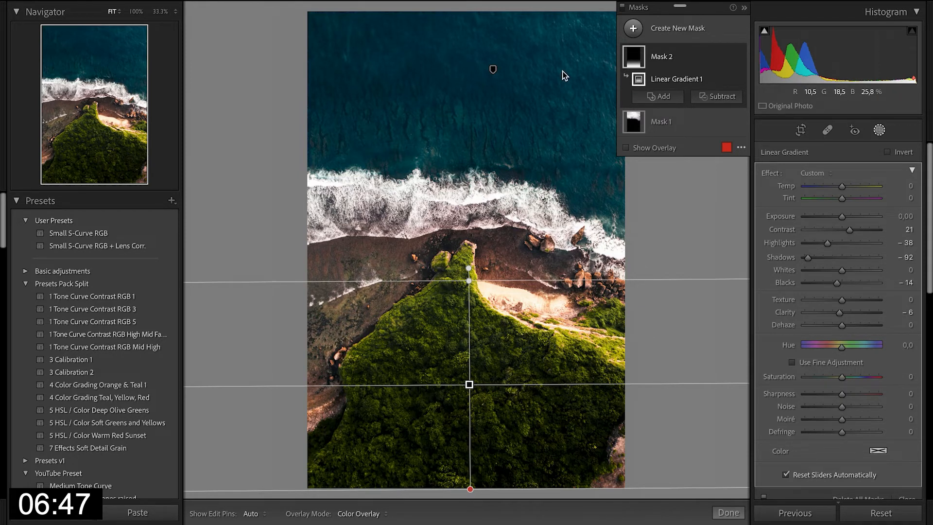
# Create another Linear Gradient mask running diagonally from the photo's upper right corner to the lower left of the headland, and hide the overlay.
pyautogui.click(694, 30)
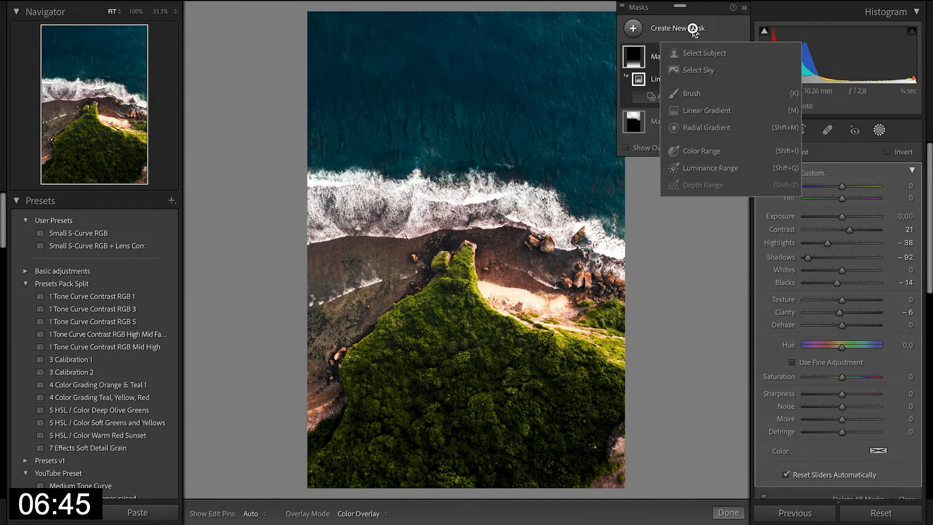
pyautogui.click(701, 111)
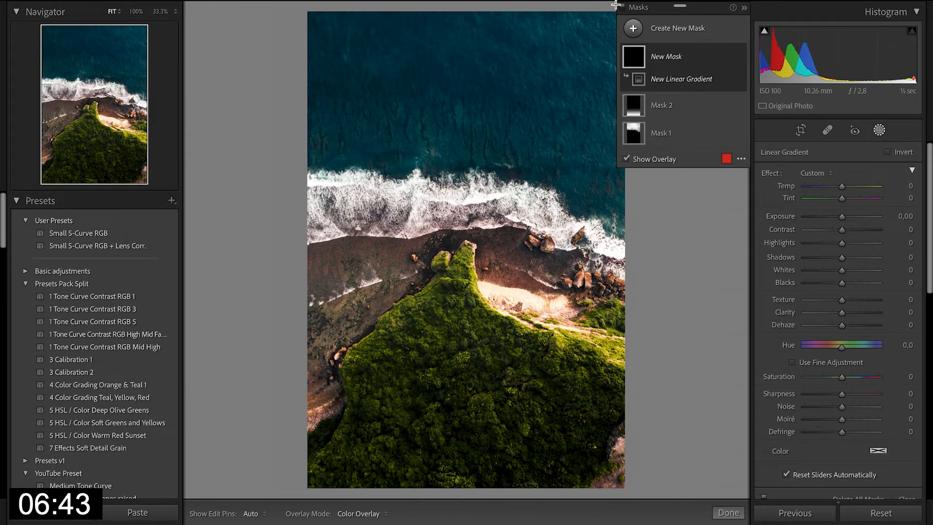
pyautogui.moveTo(609, 6); pyautogui.dragTo(393, 389)
pyautogui.moveTo(497, 208); pyautogui.dragTo(490, 218)
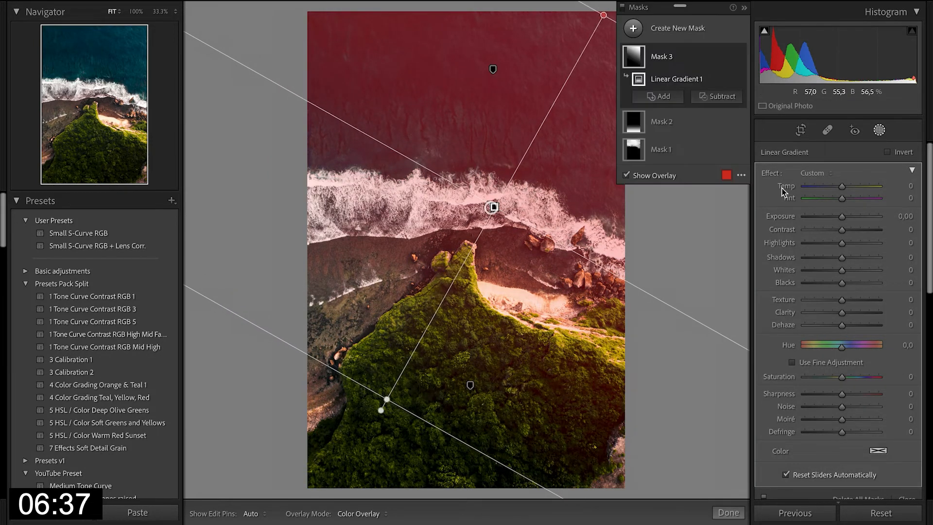
pyautogui.press('o')
# Set the diagonal gradient's Temp to 20, Contrast -4, Highlights 61, Shadows 21 and Whites 8, and compare the photo with the mask off and on.
pyautogui.moveTo(844, 188); pyautogui.dragTo(851, 189)
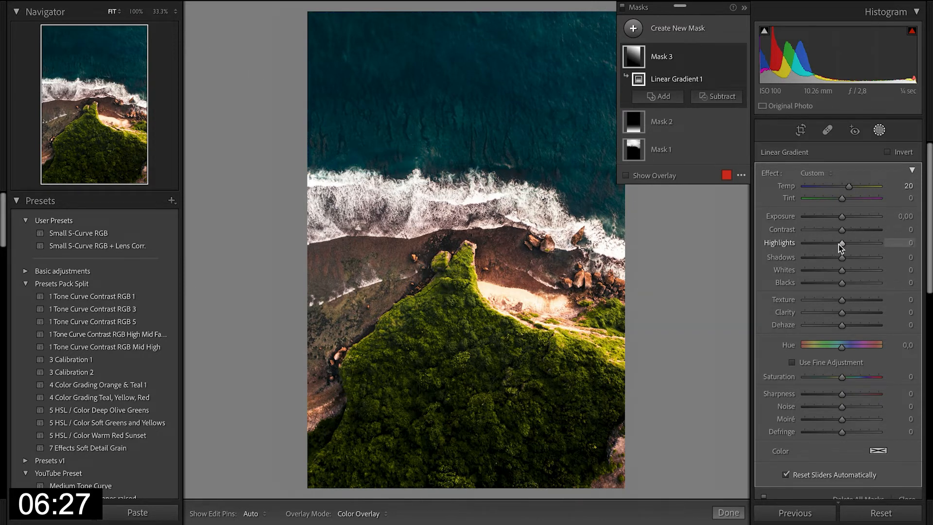
pyautogui.moveTo(841, 245); pyautogui.dragTo(850, 261)
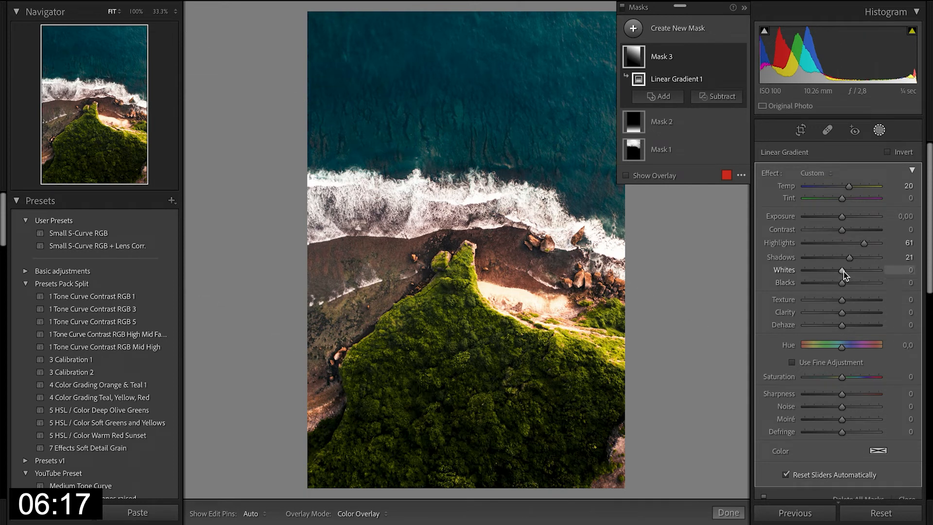
pyautogui.moveTo(844, 273); pyautogui.dragTo(845, 275)
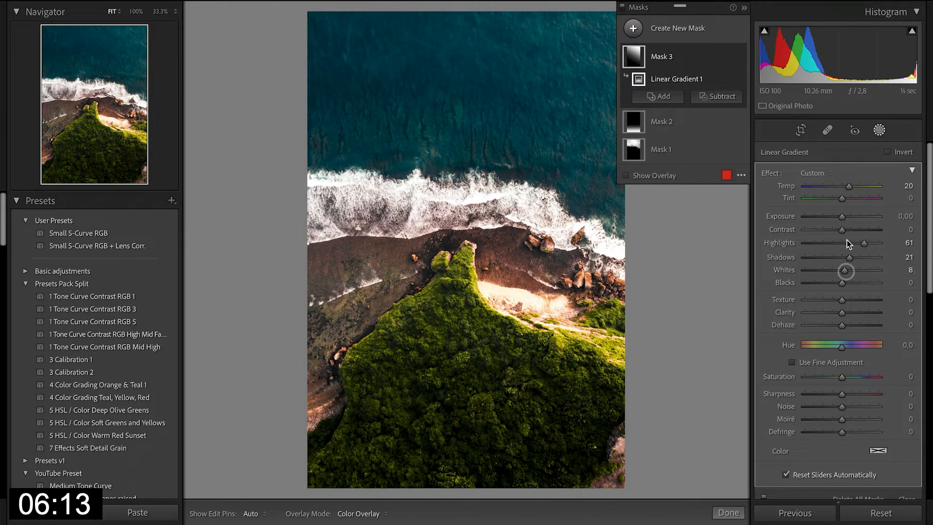
pyautogui.moveTo(842, 230); pyautogui.dragTo(841, 230)
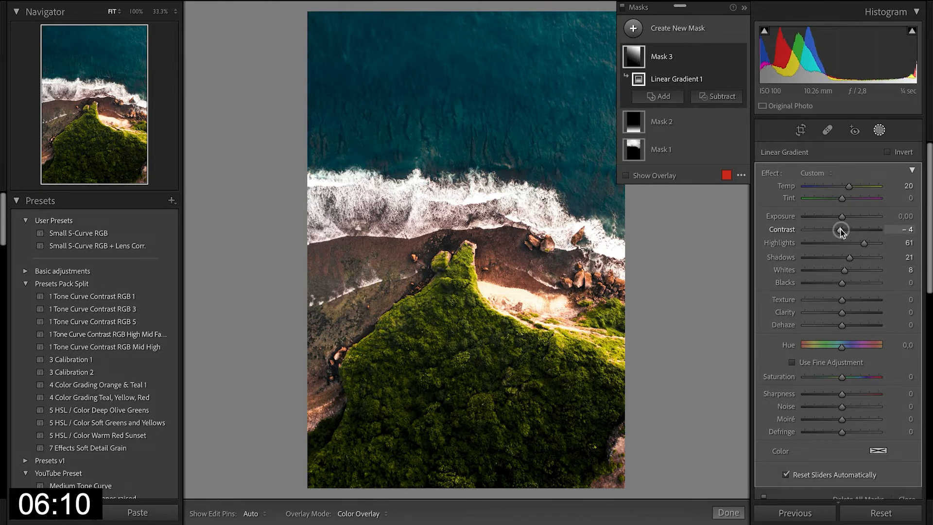
pyautogui.click(740, 56)
pyautogui.click(739, 57)
pyautogui.click(740, 57)
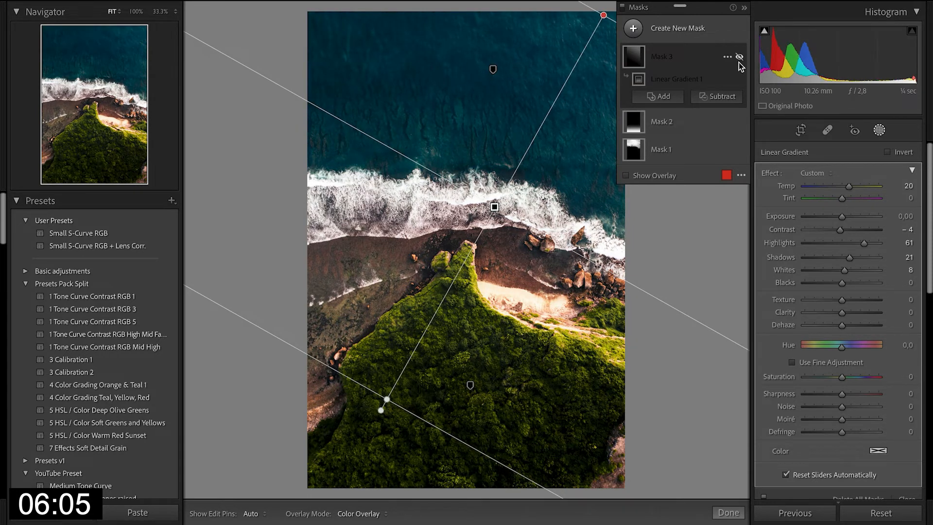
pyautogui.click(739, 57)
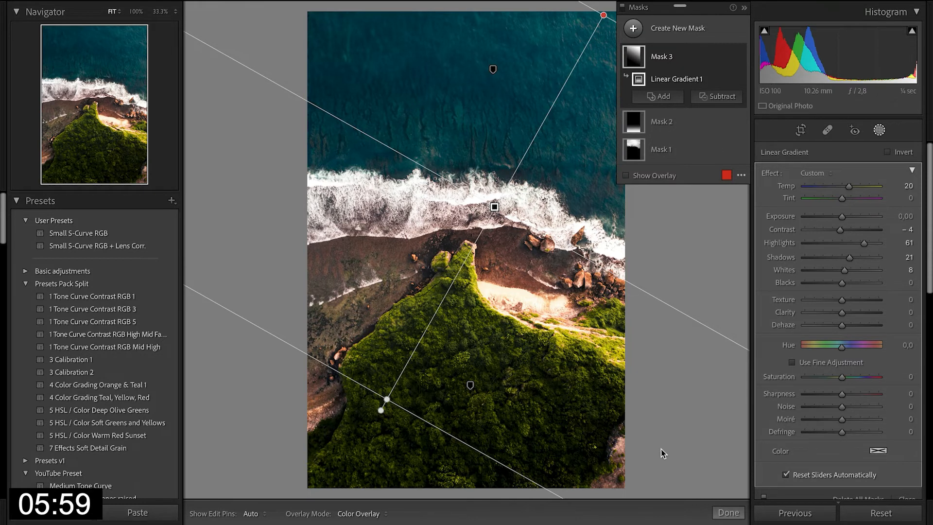
# Finish the masking and open the photo for editing in Photoshop.
pyautogui.click(725, 513)
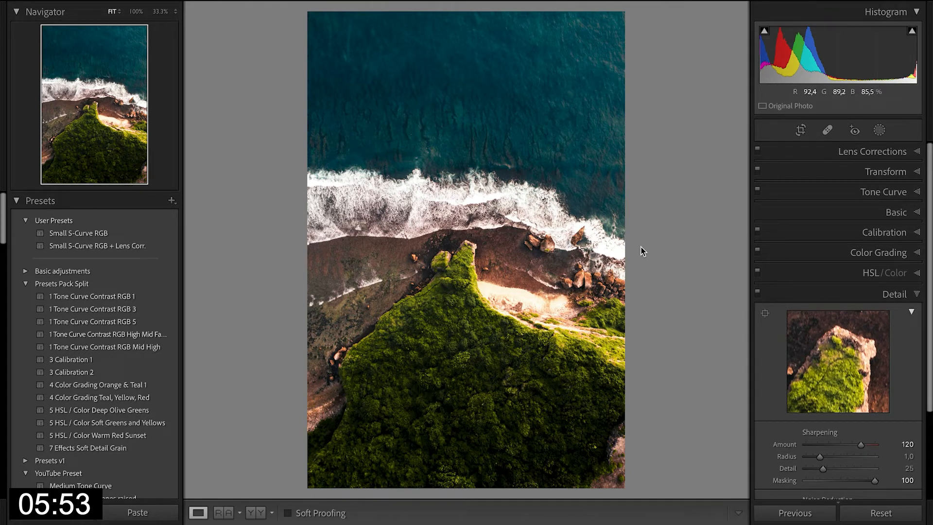
pyautogui.press('super+e')
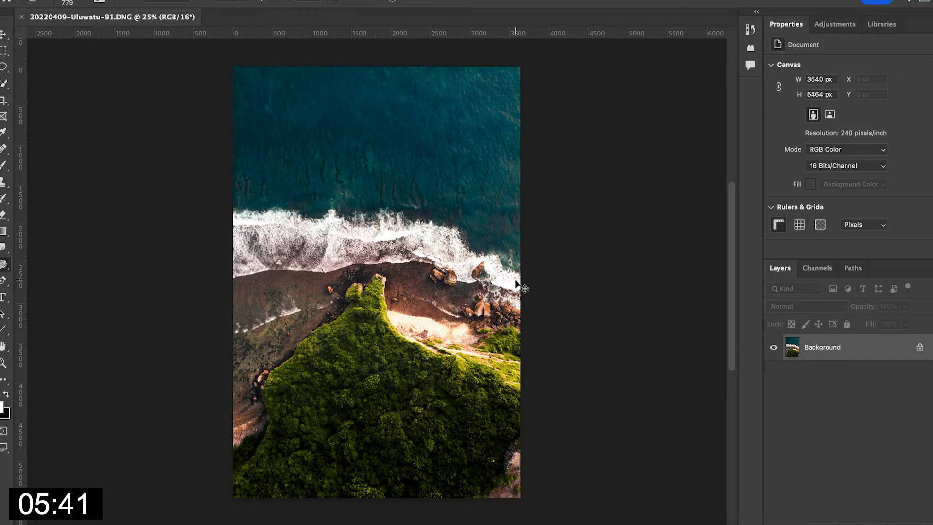
# Duplicate the Background layer and name the copy "Corrections".
pyautogui.press('super+j')
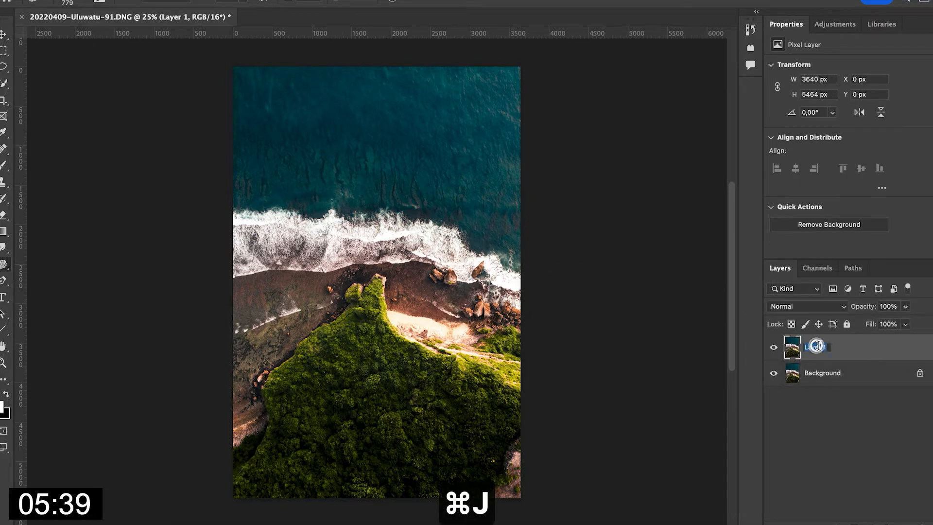
pyautogui.write('Corr')
pyautogui.write('ecnt')
pyautogui.press('BackSpace')
pyautogui.press('BackSpace')
pyautogui.write('tions')
pyautogui.press('Return')
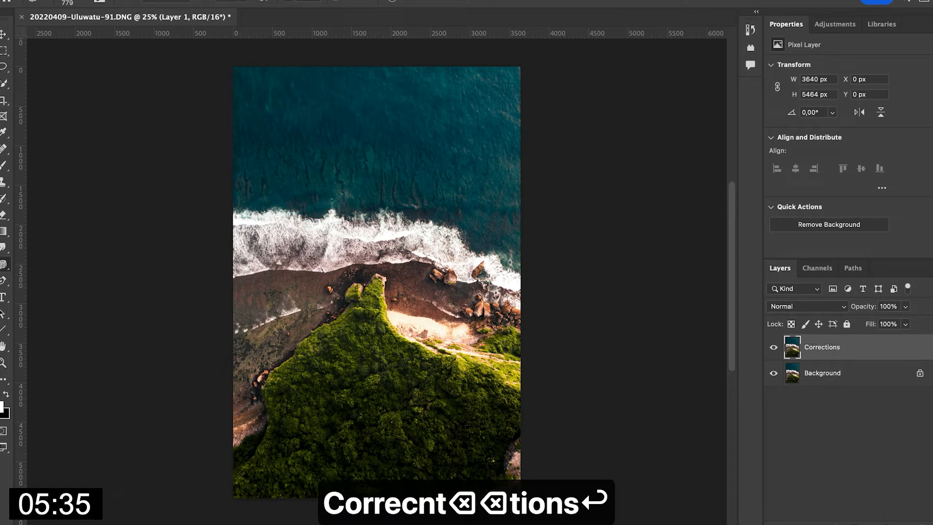
# Remove the small isolated rocks and distracting spots on the dark reef around the headland with the Spot Healing Brush on the Corrections layer.
pyautogui.press('j')
pyautogui.press('super+plus')
pyautogui.press('super+plus')
pyautogui.press('super+plus')
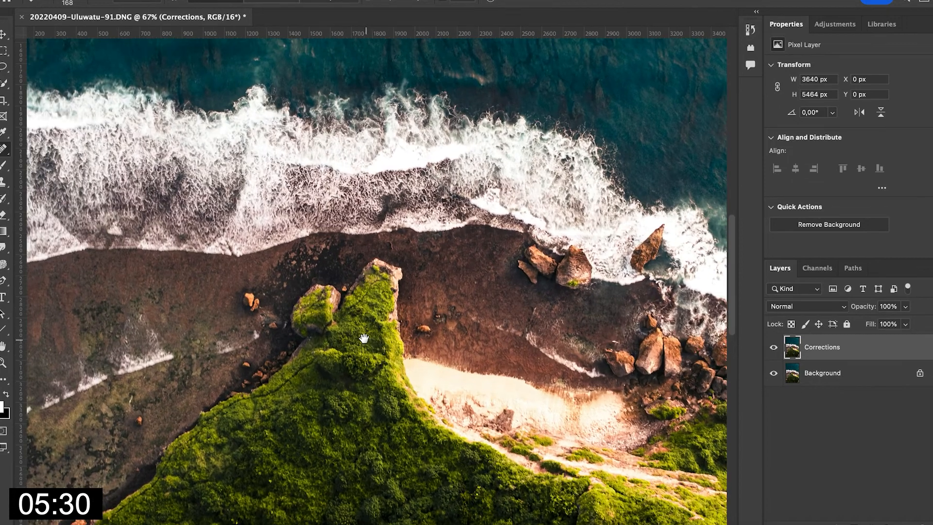
pyautogui.moveTo(368, 342); pyautogui.dragTo(441, 222)
pyautogui.click(506, 207)
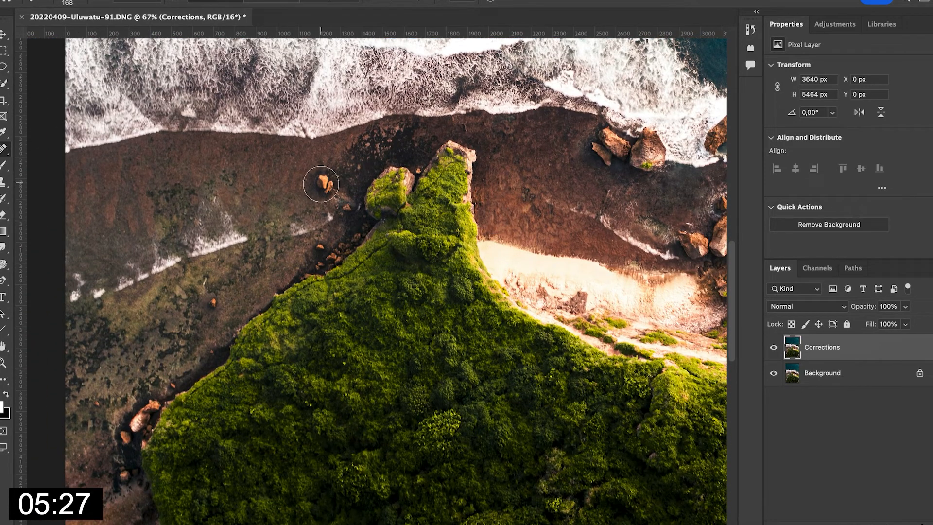
pyautogui.click(216, 309)
pyautogui.click(102, 406)
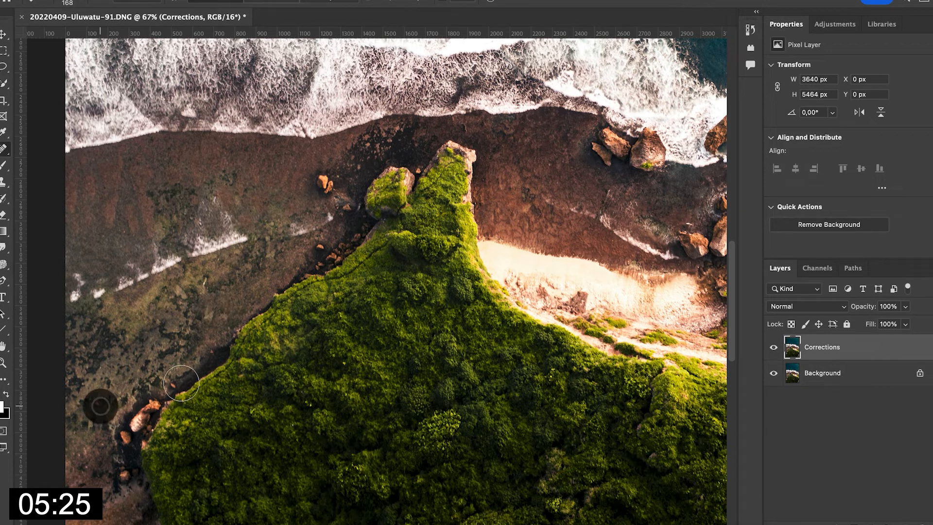
pyautogui.click(170, 378)
pyautogui.click(206, 348)
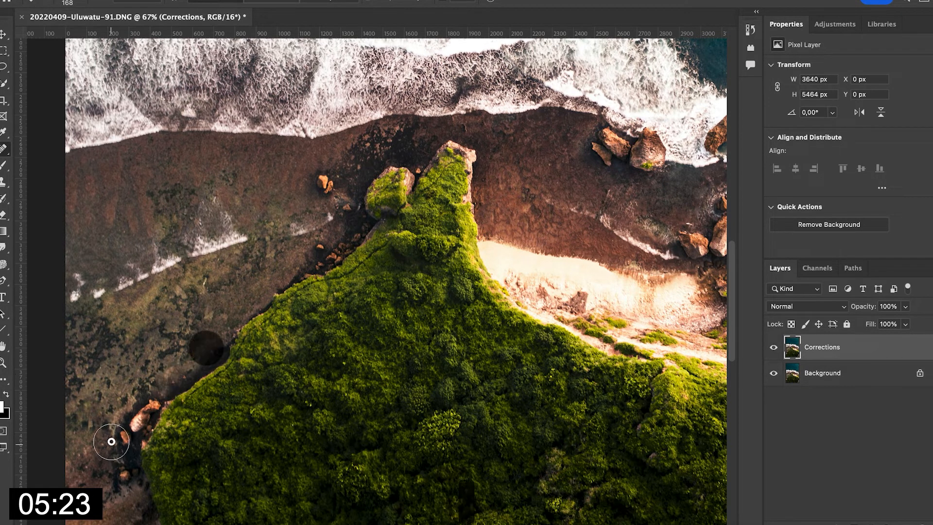
# Remove small distracting spots in the green vegetation of the headland with the Spot Healing Brush on the Corrections layer, using a smaller brush.
pyautogui.moveTo(178, 356); pyautogui.dragTo(326, 76)
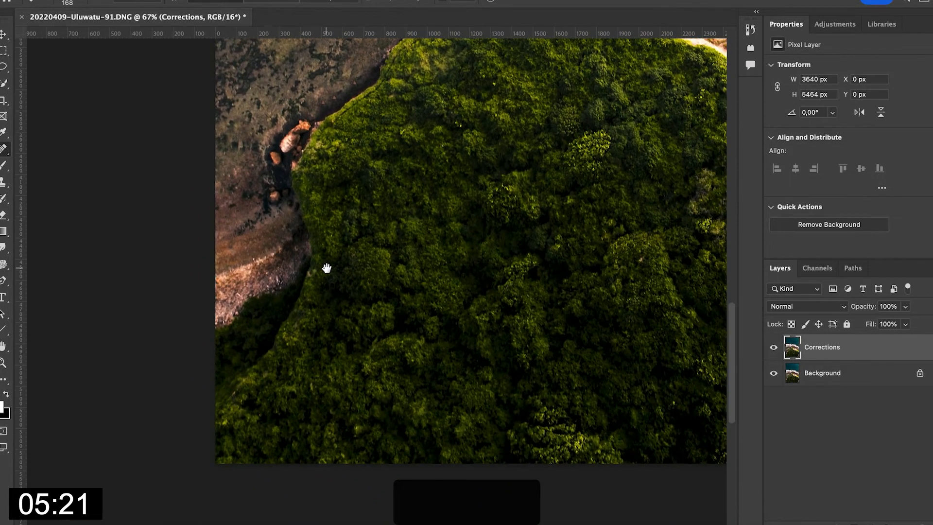
pyautogui.moveTo(325, 267); pyautogui.dragTo(136, 409)
pyautogui.moveTo(366, 277); pyautogui.dragTo(246, 423)
pyautogui.moveTo(426, 394); pyautogui.dragTo(476, 397)
pyautogui.scroll(5, 392, 381)
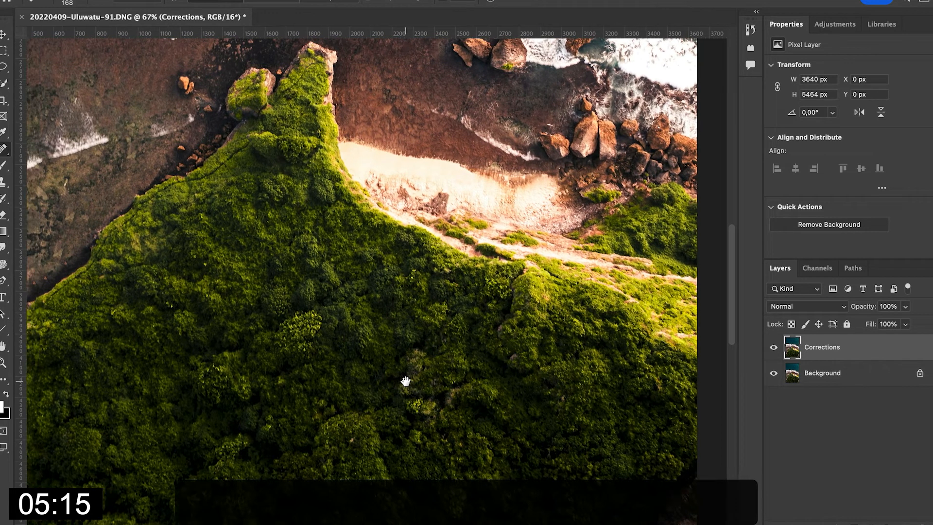
pyautogui.keyDown('ctrl'); pyautogui.keyDown('alt'); pyautogui.click(509, 374); pyautogui.keyUp('alt'); pyautogui.keyUp('ctrl')
pyautogui.moveTo(508, 374); pyautogui.dragTo(487, 372)
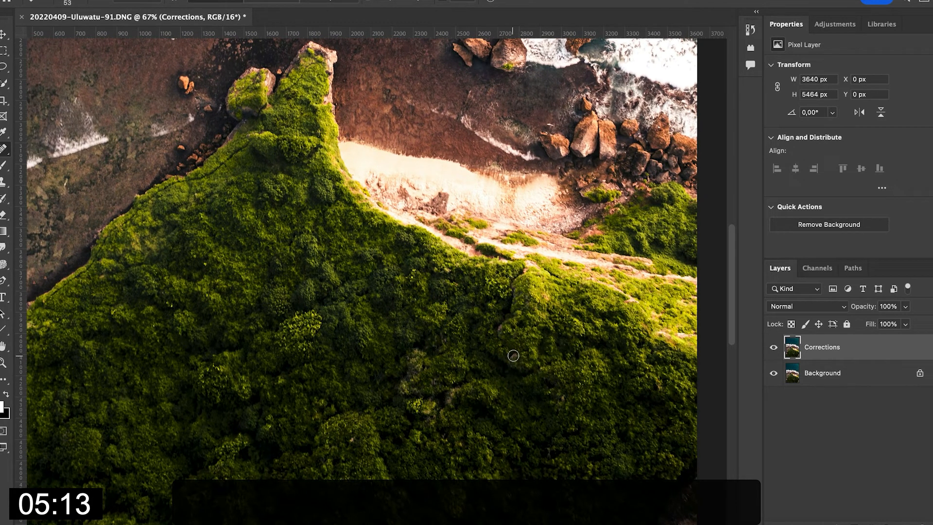
pyautogui.click(500, 326)
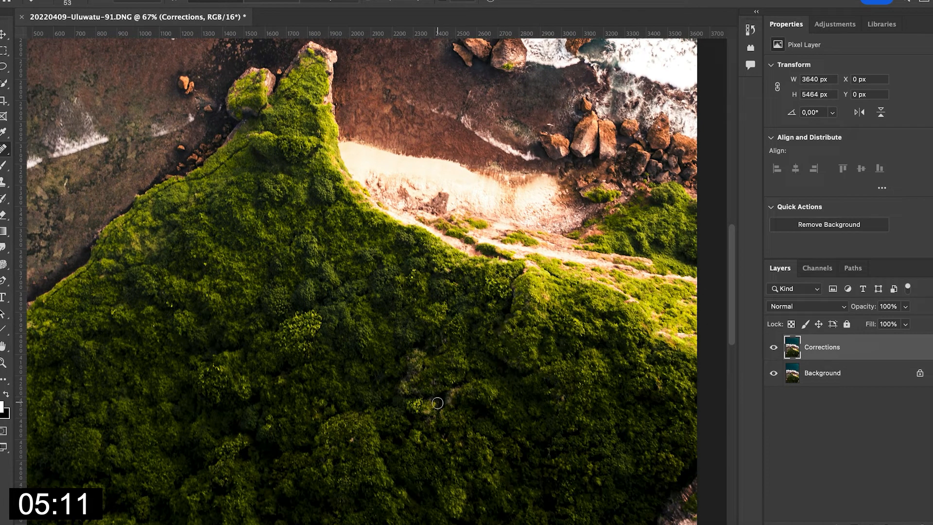
pyautogui.click(351, 440)
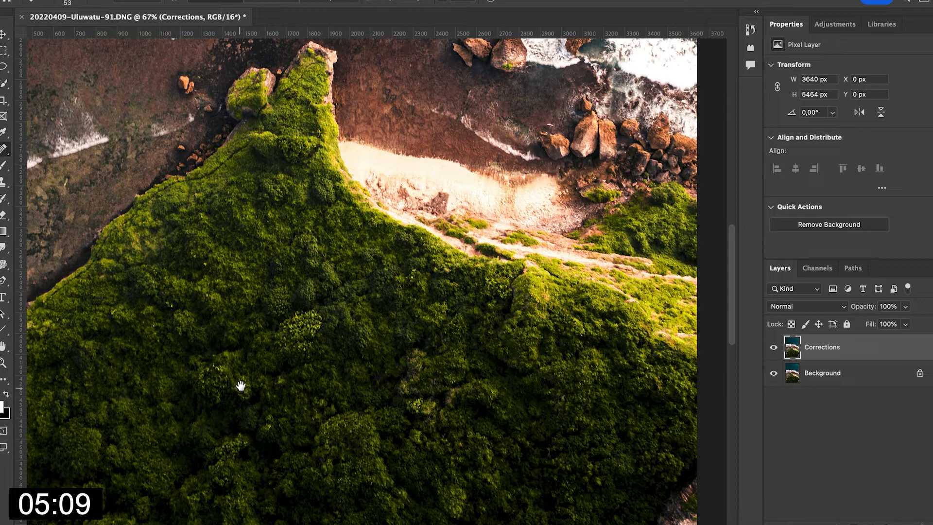
# Examine the vegetation, water, surf and rocks up close for remaining distractions, and view the whole photo.
pyautogui.moveTo(243, 327); pyautogui.dragTo(344, 460)
pyautogui.moveTo(388, 232); pyautogui.dragTo(273, 466)
pyautogui.moveTo(458, 302); pyautogui.dragTo(657, 418)
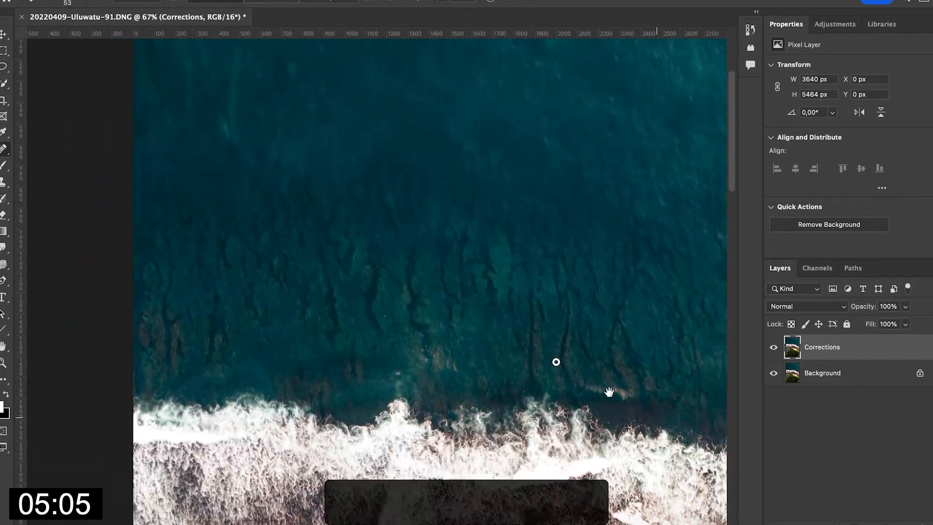
pyautogui.moveTo(609, 392); pyautogui.dragTo(361, 221)
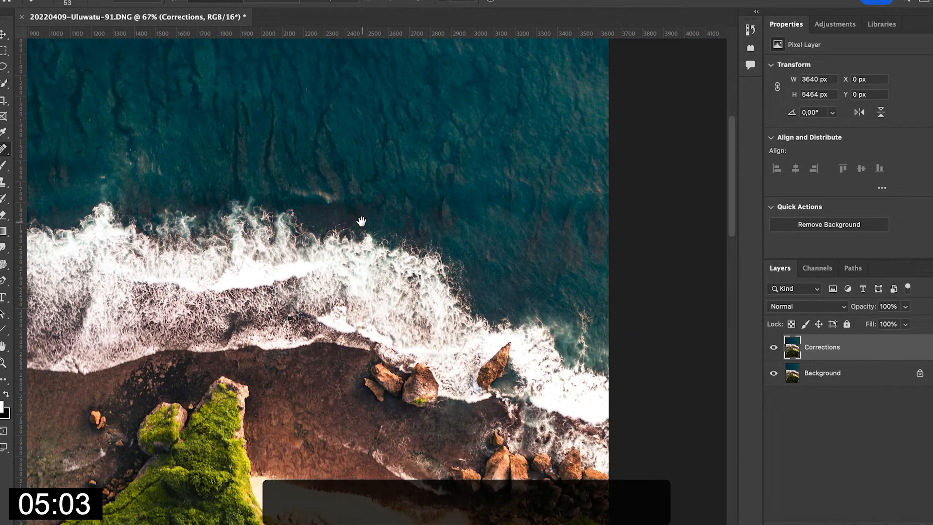
pyautogui.scroll(-5, 361, 222)
pyautogui.moveTo(301, 283); pyautogui.dragTo(334, 205)
pyautogui.scroll(-3, 333, 205)
pyautogui.scroll(1, 333, 205)
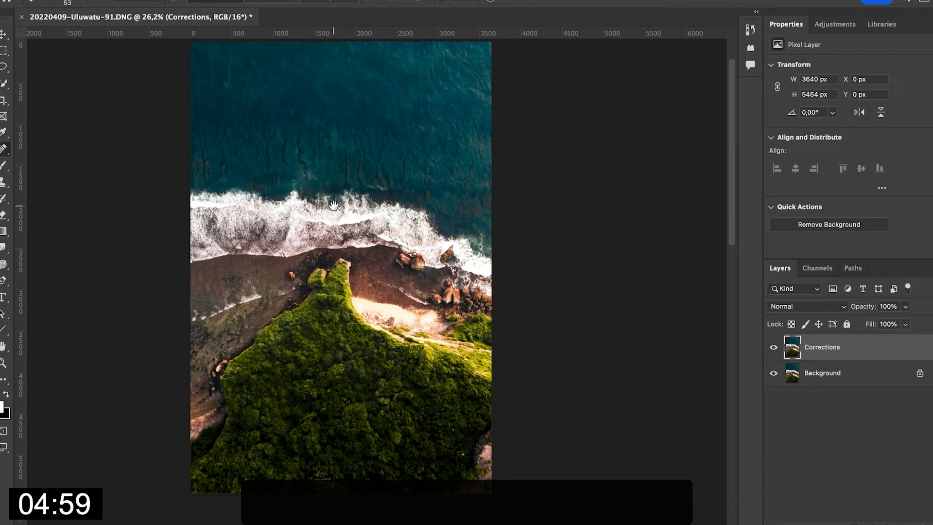
# Duplicate the Corrections layer and name the copy "Dodge & Burn".
pyautogui.press('super+j')
pyautogui.doubleClick(835, 351)
pyautogui.write('Dodge & ')
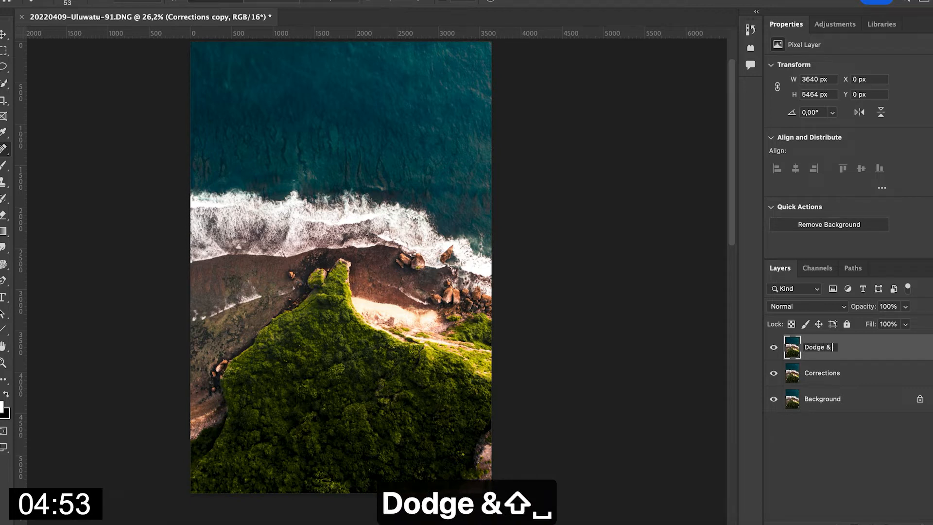
pyautogui.write('Burn')
pyautogui.press('Return')
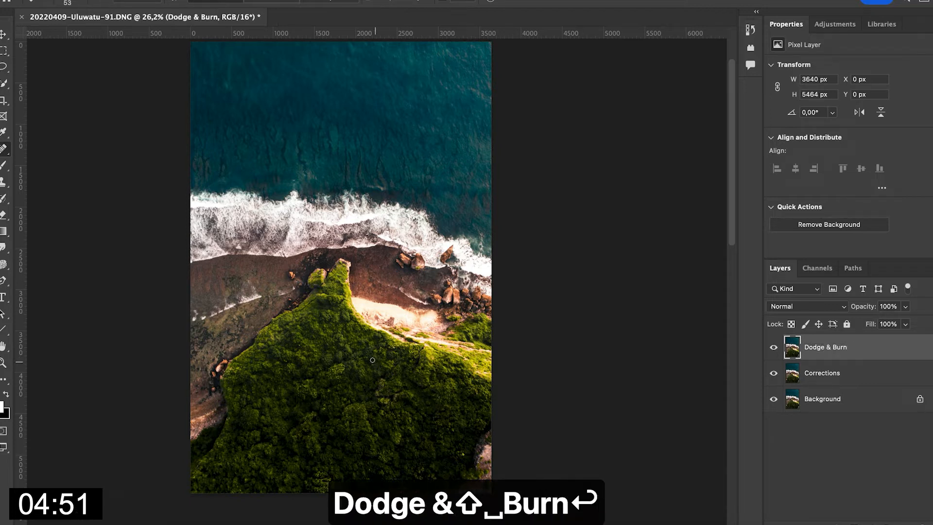
# Lighten the water, headland tip and sunlit vegetation on the Dodge & Burn layer with the Dodge tool, starting with the Highlights range.
pyautogui.press('o')
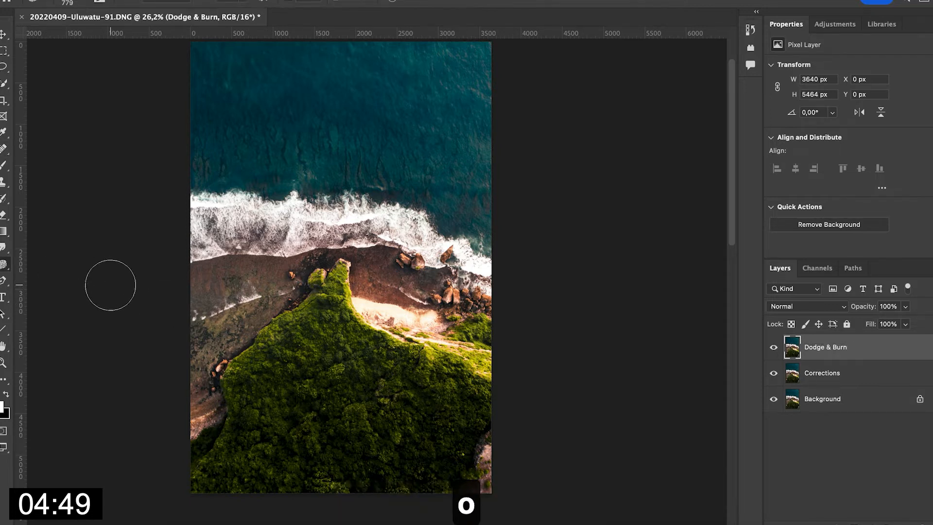
pyautogui.hotkey('shift', 'o')
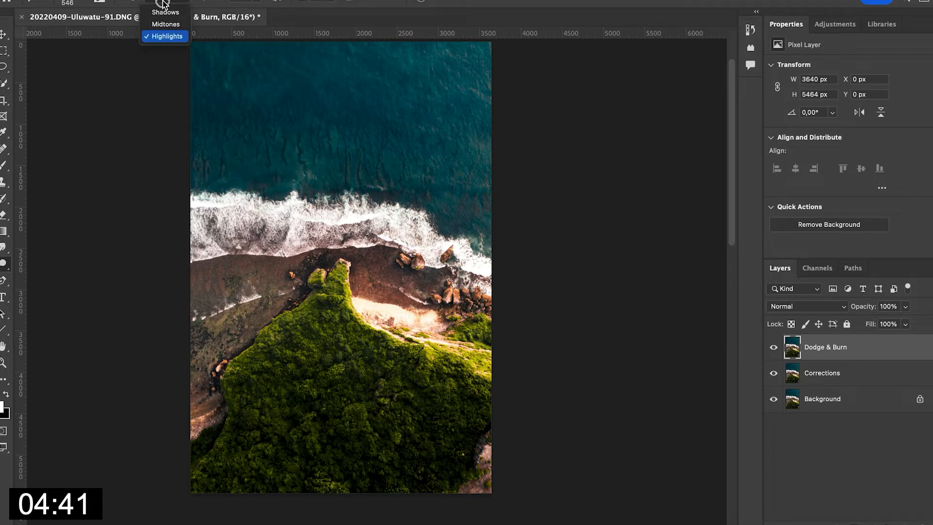
pyautogui.moveTo(282, 129); pyautogui.dragTo(304, 129)
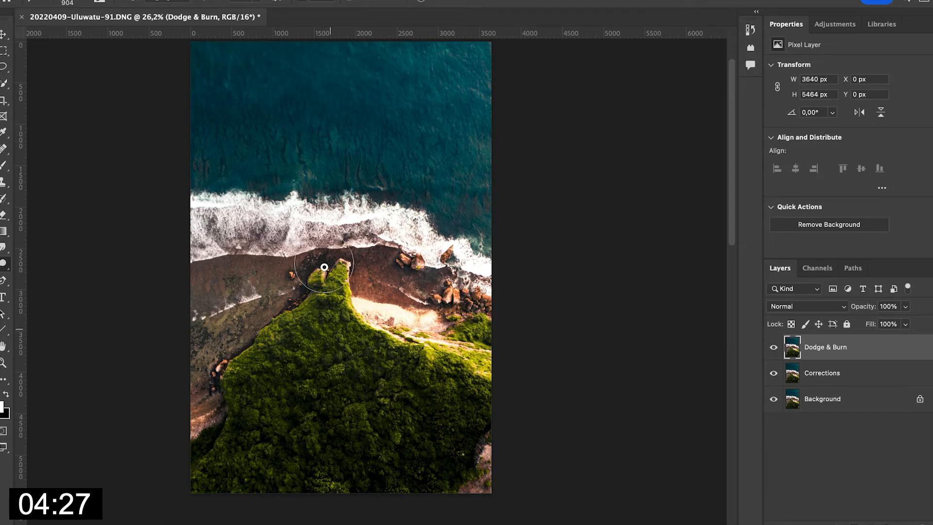
pyautogui.click(166, 3)
pyautogui.click(166, 15)
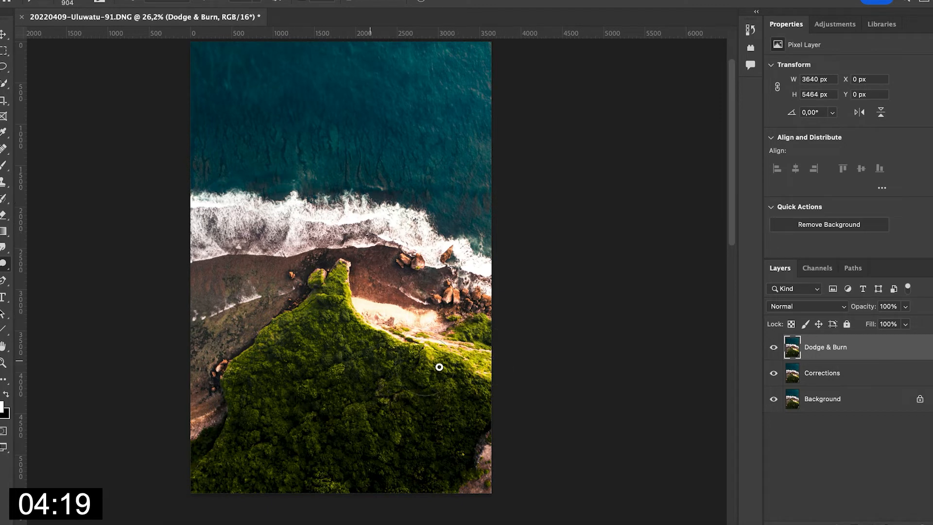
pyautogui.press(']')
pyautogui.press(']')
pyautogui.press(']')
pyautogui.press(']')
pyautogui.press(']')
pyautogui.press(']')
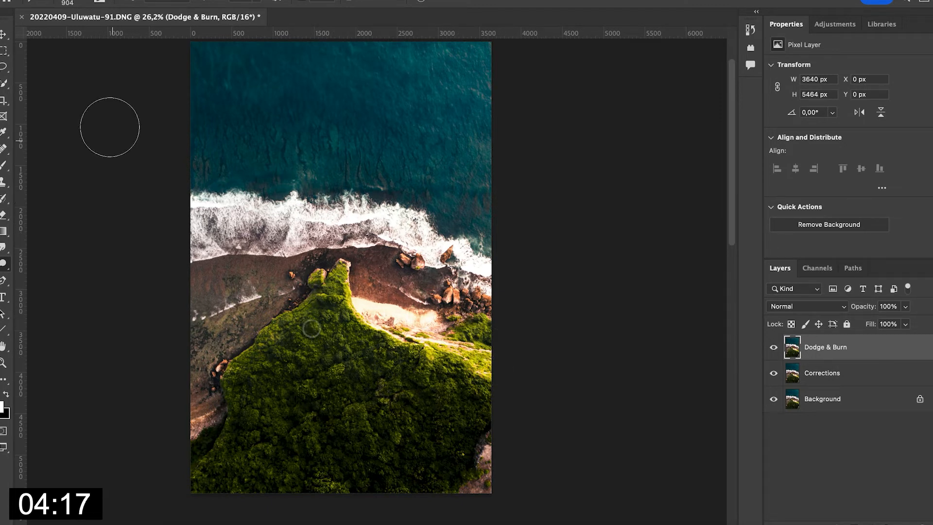
# Darken the lower vegetation and the adjoining dark shore with the Burn tool, starting with the Midtones range and a large brush.
pyautogui.press('o')
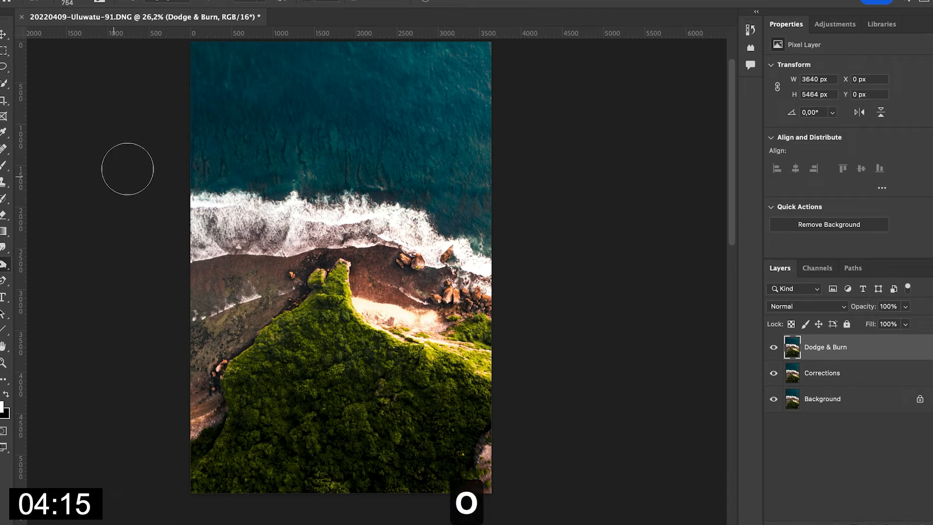
pyautogui.click(176, 3)
pyautogui.click(166, 24)
pyautogui.moveTo(322, 432)
pyautogui.mouseDown()
pyautogui.moveTo(411, 448)
pyautogui.moveTo(311, 459)
pyautogui.moveTo(502, 443)
pyautogui.moveTo(277, 390)
pyautogui.moveTo(323, 375)
pyautogui.moveTo(227, 460)
pyautogui.moveTo(438, 448)
pyautogui.moveTo(363, 442)
pyautogui.moveTo(225, 354)
pyautogui.moveTo(189, 425)
pyautogui.moveTo(233, 301)
pyautogui.moveTo(198, 396)
pyautogui.moveTo(231, 340)
pyautogui.moveTo(189, 431)
pyautogui.moveTo(211, 273)
pyautogui.moveTo(211, 442)
pyautogui.moveTo(253, 418)
pyautogui.moveTo(289, 377)
pyautogui.moveTo(333, 396)
pyautogui.moveTo(283, 461)
pyautogui.moveTo(428, 477)
pyautogui.moveTo(411, 456)
pyautogui.moveTo(252, 379)
pyautogui.moveTo(233, 427)
pyautogui.mouseUp()
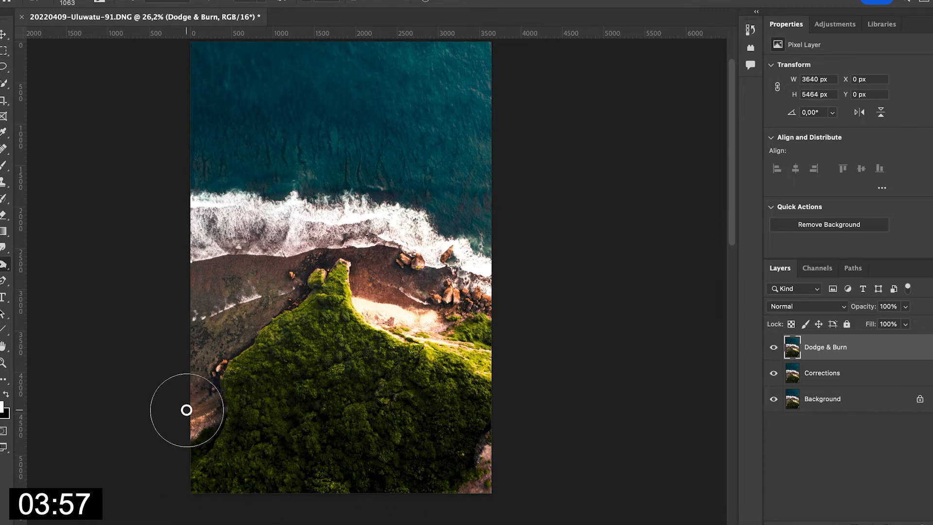
pyautogui.click(170, 1)
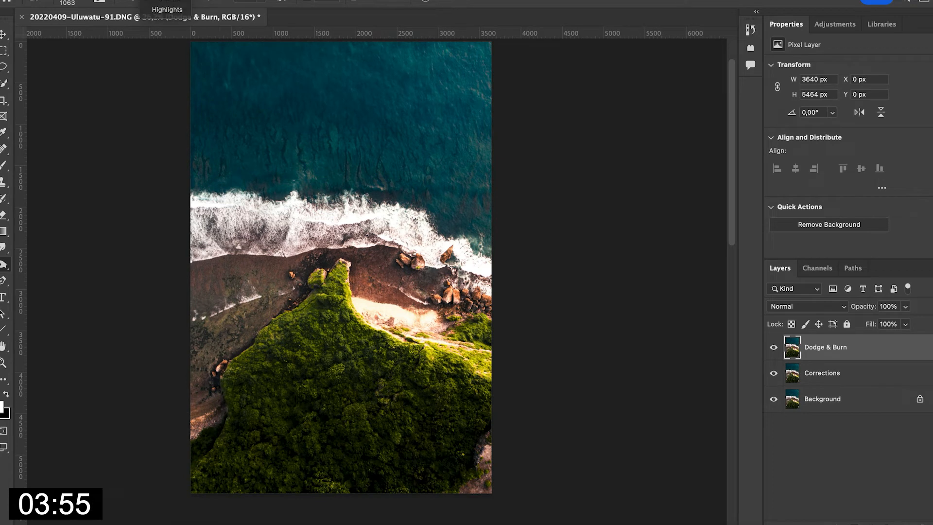
pyautogui.moveTo(255, 450)
pyautogui.mouseDown()
pyautogui.moveTo(307, 451)
pyautogui.moveTo(259, 380)
pyautogui.moveTo(192, 439)
pyautogui.moveTo(194, 368)
pyautogui.moveTo(220, 319)
pyautogui.moveTo(179, 409)
pyautogui.moveTo(186, 441)
pyautogui.moveTo(229, 323)
pyautogui.moveTo(254, 320)
pyautogui.moveTo(253, 306)
pyautogui.moveTo(225, 391)
pyautogui.mouseUp()
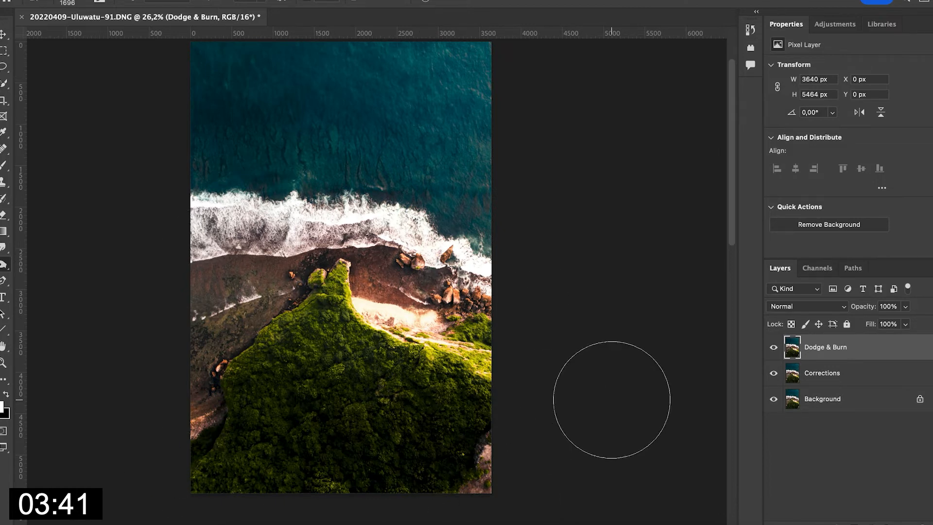
# Compare the photo with the Dodge & Burn layer hidden and shown.
pyautogui.click(774, 347)
pyautogui.click(775, 348)
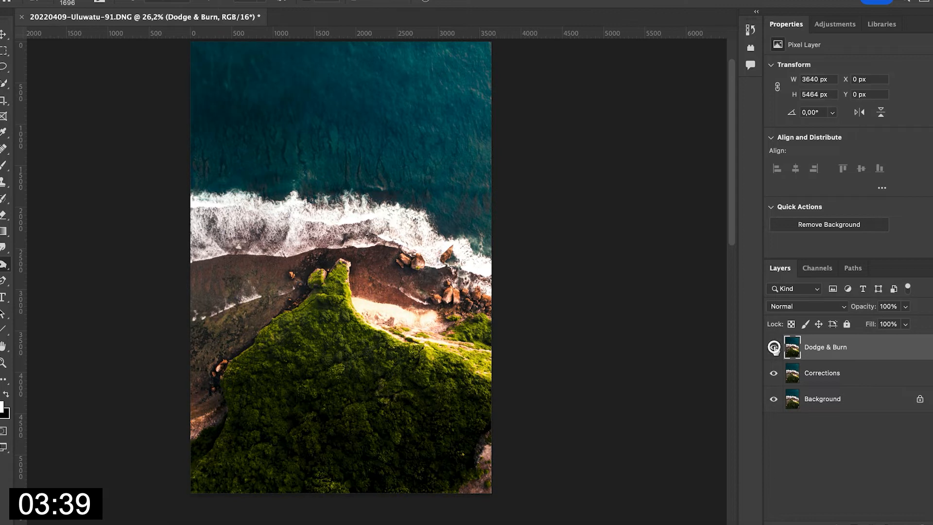
pyautogui.click(774, 347)
pyautogui.click(774, 347)
pyautogui.click(774, 348)
pyautogui.click(775, 347)
pyautogui.click(774, 348)
pyautogui.click(775, 348)
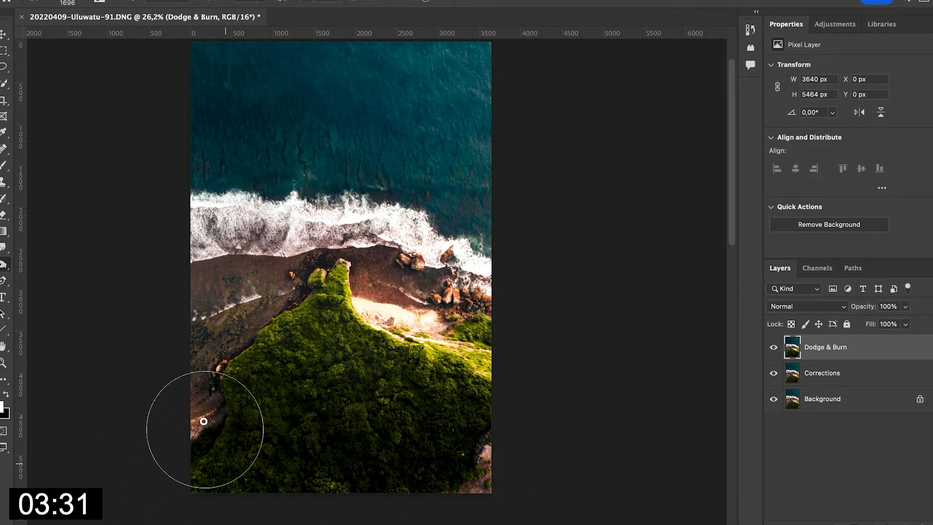
pyautogui.click(770, 354)
pyautogui.click(770, 354)
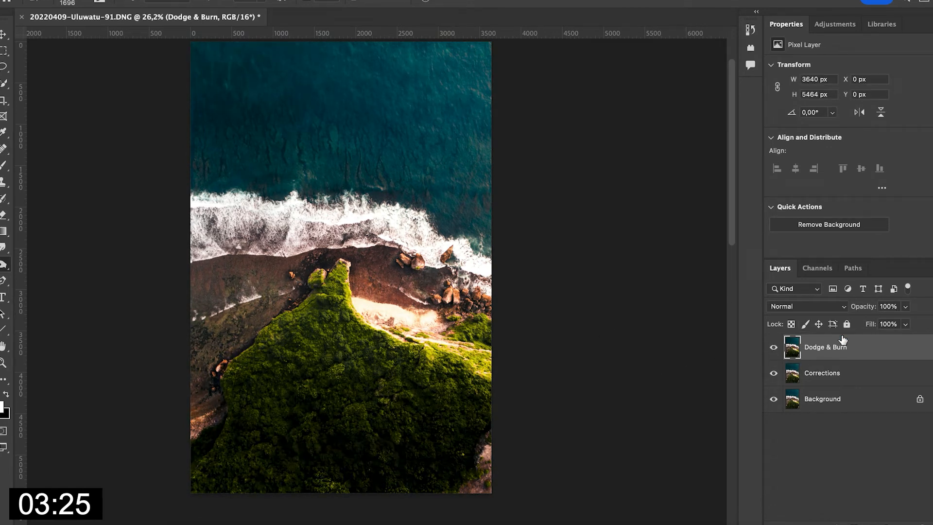
# Add a Selective Color adjustment layer and set its Reds to Cyan +9, Magenta +10, Yellow -9 and Black +13.
pyautogui.click(835, 24)
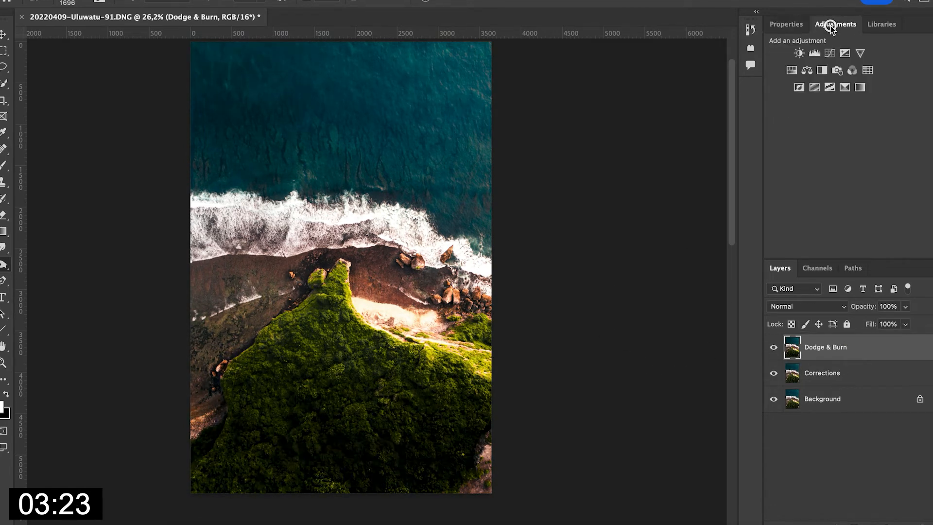
pyautogui.click(847, 100)
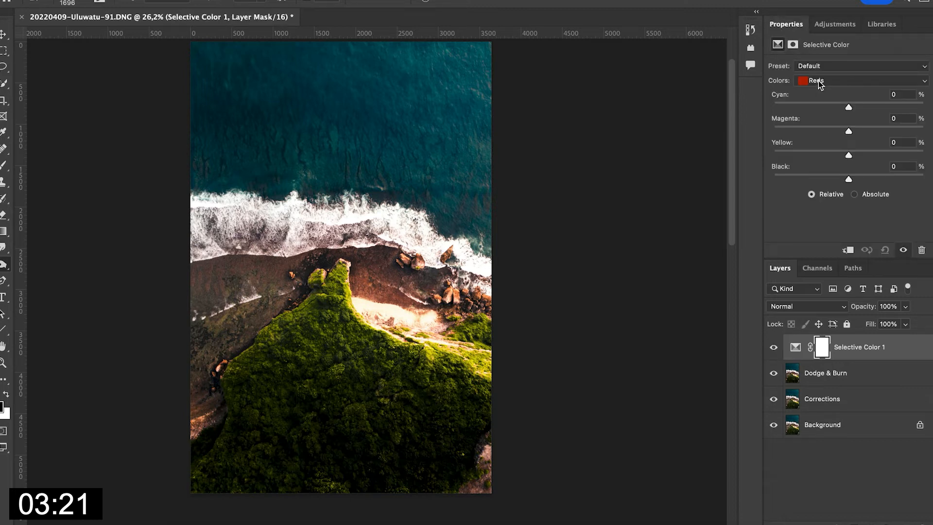
pyautogui.moveTo(849, 107); pyautogui.dragTo(873, 181)
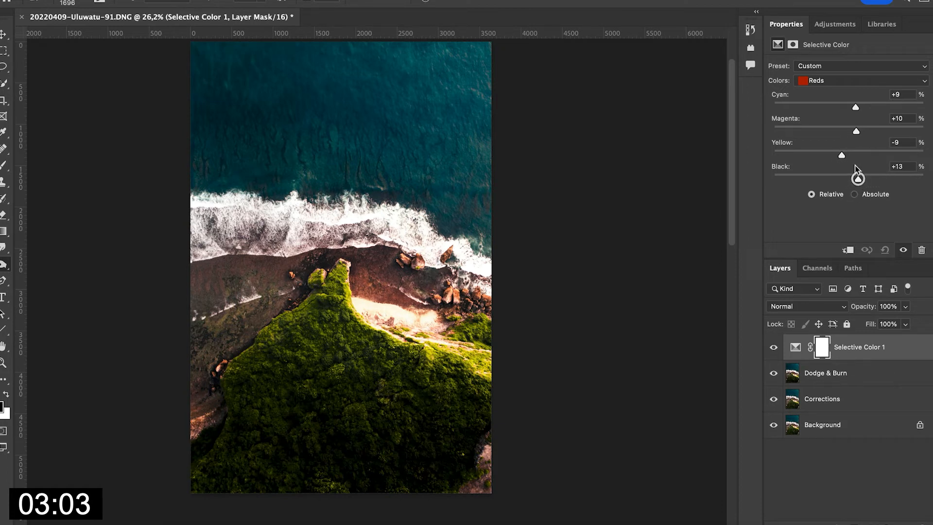
# Set the Selective Color Yellows to Cyan -9, Magenta +3, Yellow -6 and Black -6.
pyautogui.click(827, 80)
pyautogui.click(860, 93)
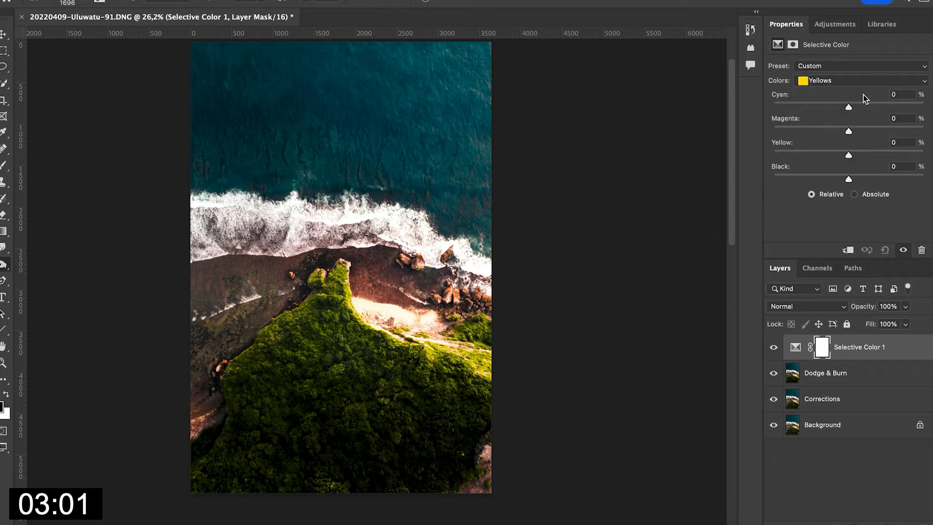
pyautogui.moveTo(838, 107); pyautogui.dragTo(858, 134)
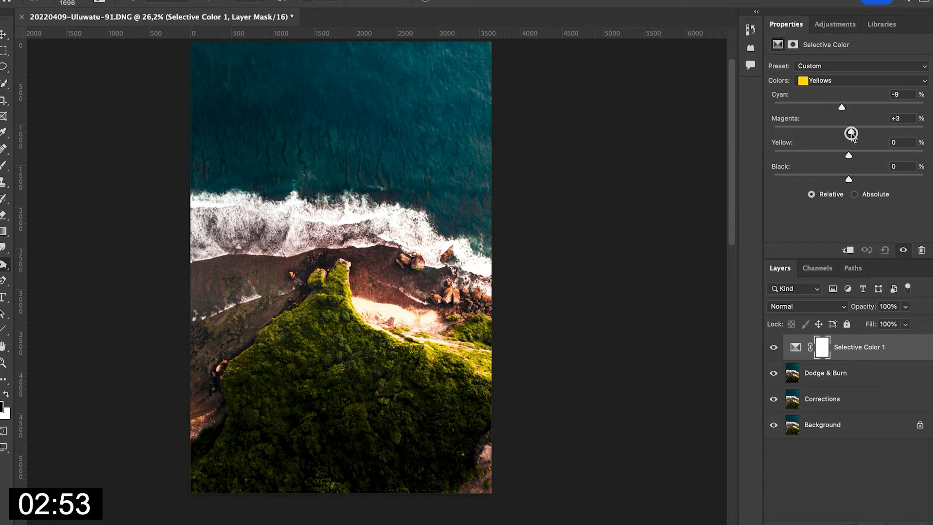
pyautogui.moveTo(840, 158); pyautogui.dragTo(846, 182)
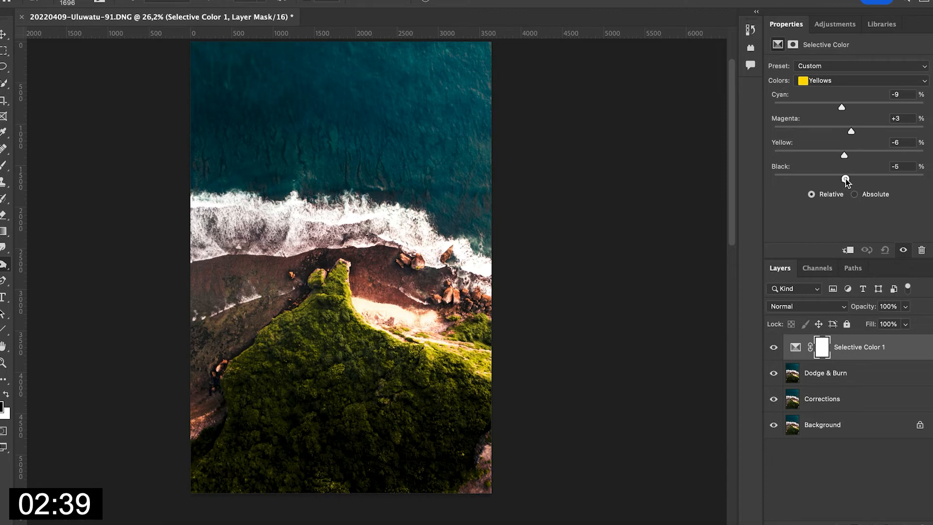
# Set the Selective Color Greens to Cyan -14, Magenta +13, Yellow +5 and Black +23.
pyautogui.click(844, 80)
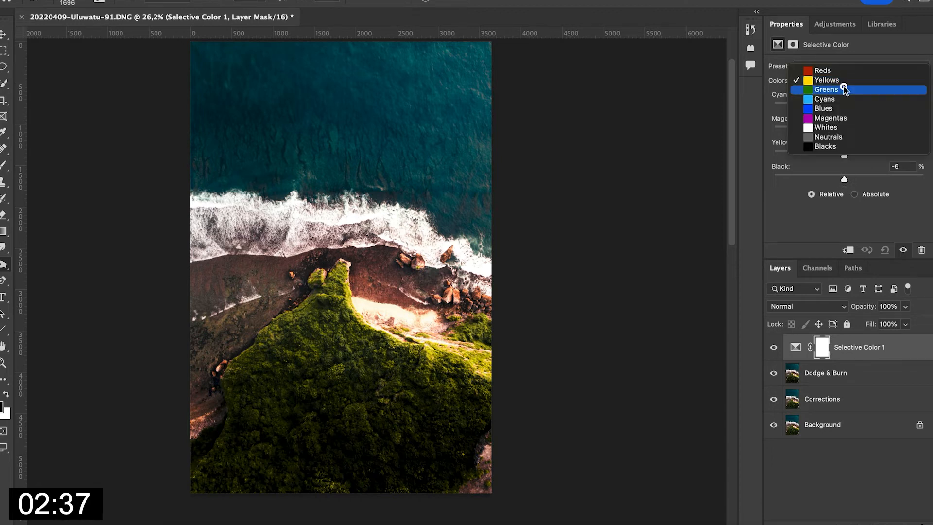
pyautogui.click(844, 86)
pyautogui.moveTo(849, 108); pyautogui.dragTo(832, 108)
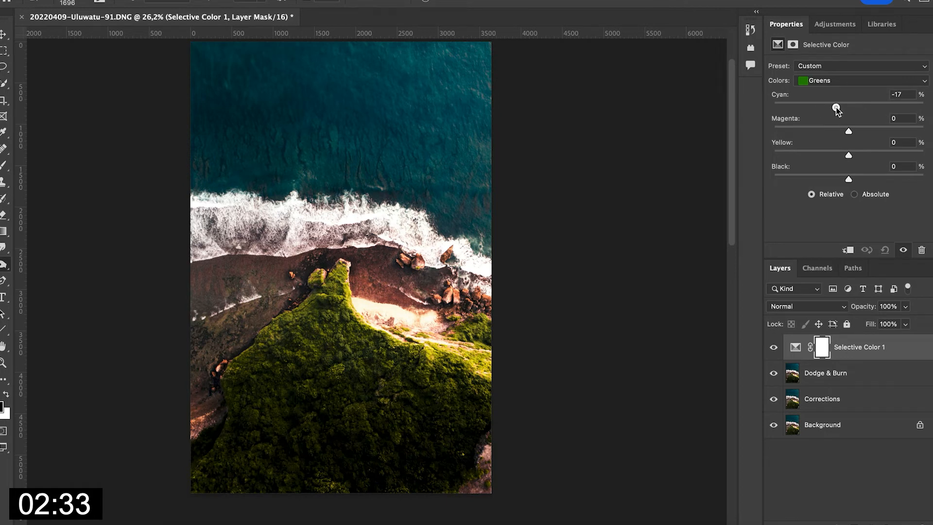
pyautogui.moveTo(849, 130); pyautogui.dragTo(856, 157)
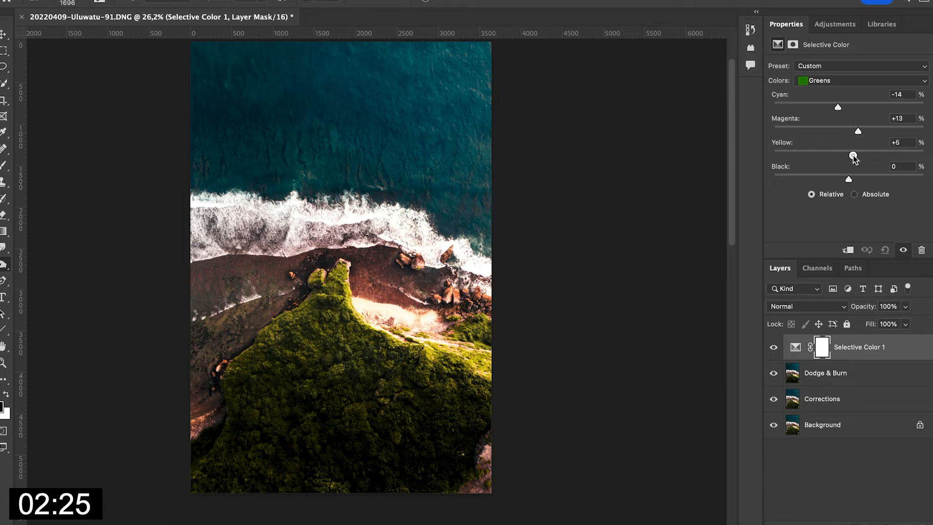
pyautogui.moveTo(848, 181)
pyautogui.mouseDown()
pyautogui.moveTo(889, 182)
pyautogui.moveTo(865, 179)
pyautogui.mouseUp()
# Set the Selective Color Cyans to Cyan +41, Magenta -8, Yellow +10 and Black +13.
pyautogui.click(829, 79)
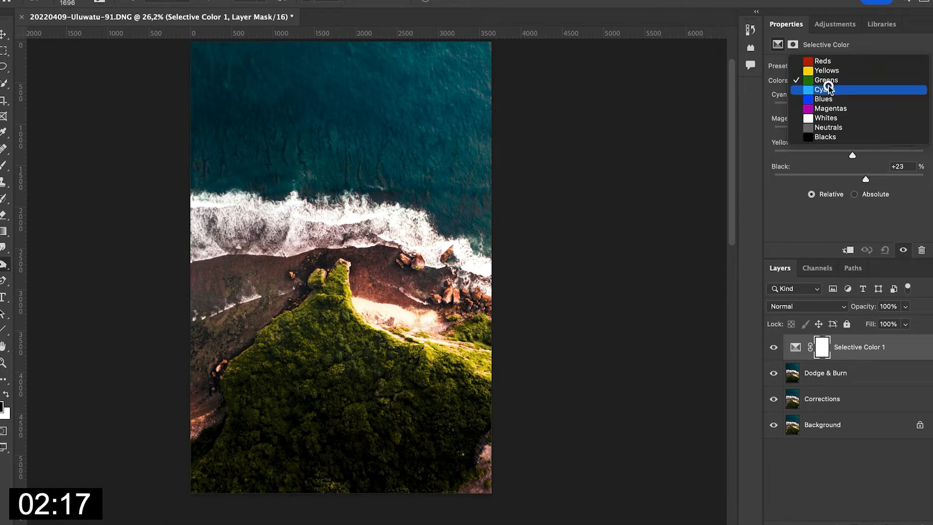
pyautogui.click(827, 89)
pyautogui.moveTo(850, 108); pyautogui.dragTo(891, 107)
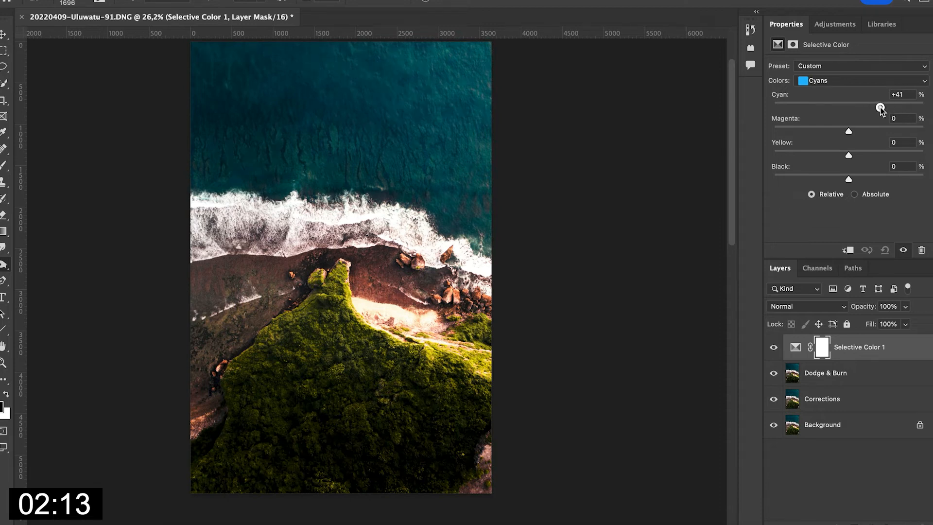
pyautogui.moveTo(850, 133)
pyautogui.mouseDown()
pyautogui.moveTo(879, 132)
pyautogui.moveTo(844, 132)
pyautogui.mouseUp()
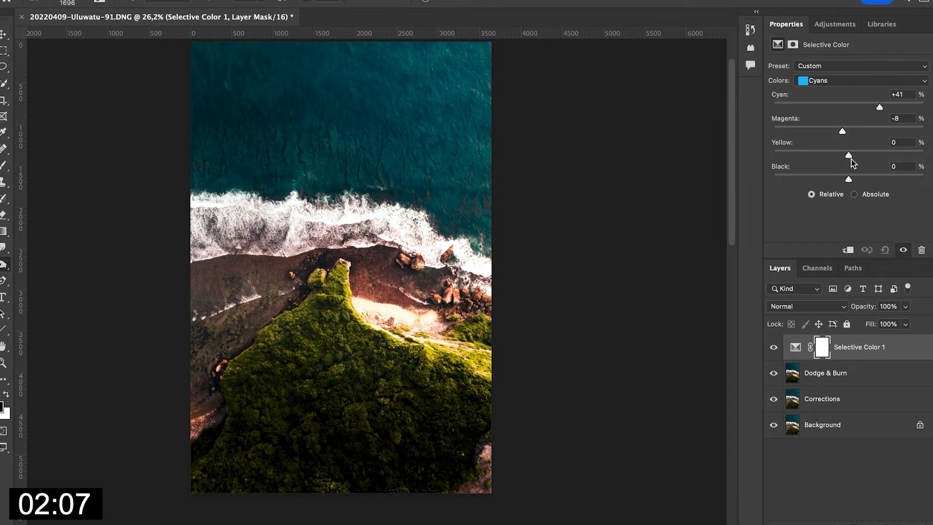
pyautogui.moveTo(848, 155)
pyautogui.mouseDown()
pyautogui.moveTo(885, 154)
pyautogui.moveTo(808, 154)
pyautogui.moveTo(858, 155)
pyautogui.mouseUp()
pyautogui.moveTo(827, 181); pyautogui.dragTo(858, 182)
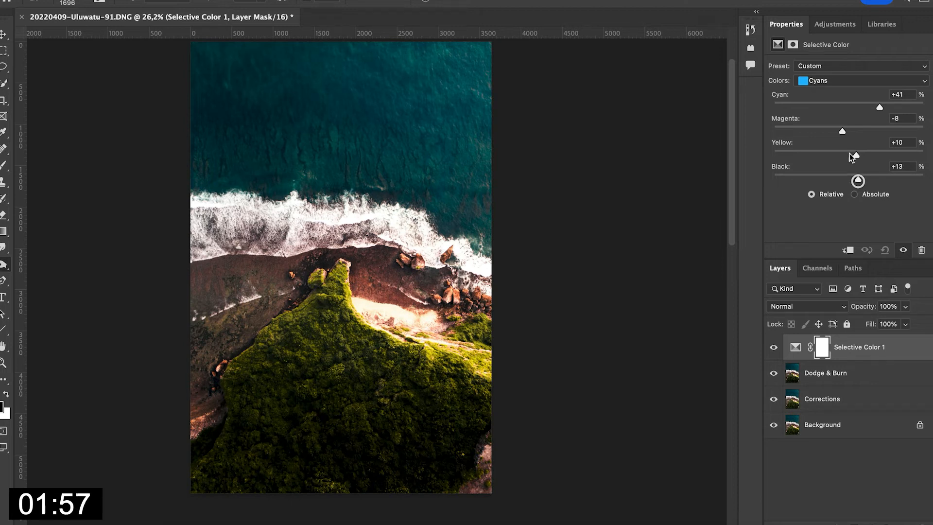
# Set the Selective Color Blues to Cyan +23, Magenta +6, Yellow -6 and Black +7.
pyautogui.click(826, 81)
pyautogui.click(830, 91)
pyautogui.moveTo(848, 105); pyautogui.dragTo(855, 181)
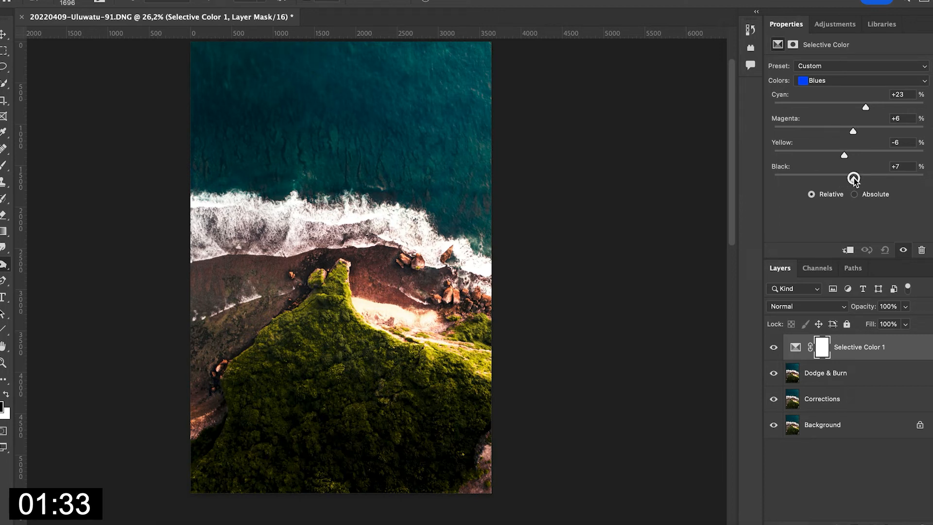
# Compare the photo with and without the Selective Color adjustment by toggling the layer's visibility.
pyautogui.click(774, 349)
pyautogui.click(774, 349)
pyautogui.click(773, 349)
pyautogui.click(774, 349)
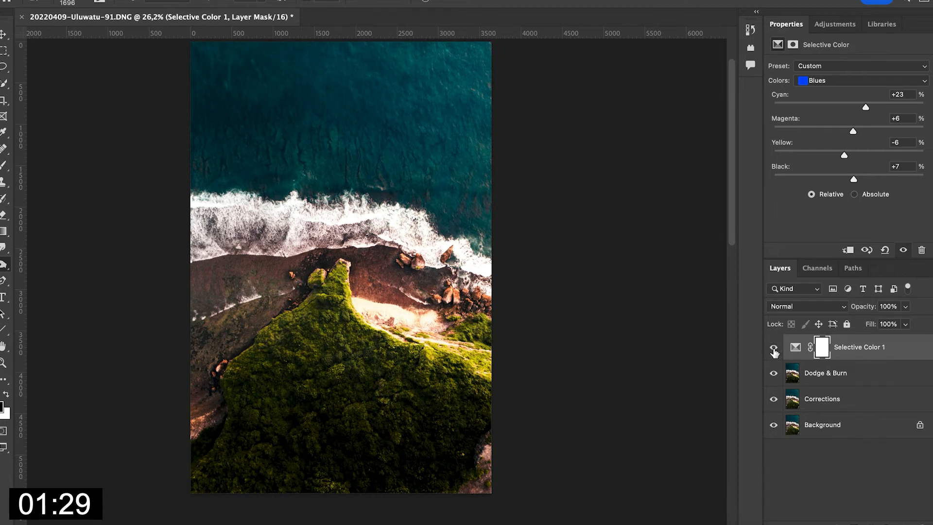
pyautogui.click(774, 349)
pyautogui.click(773, 349)
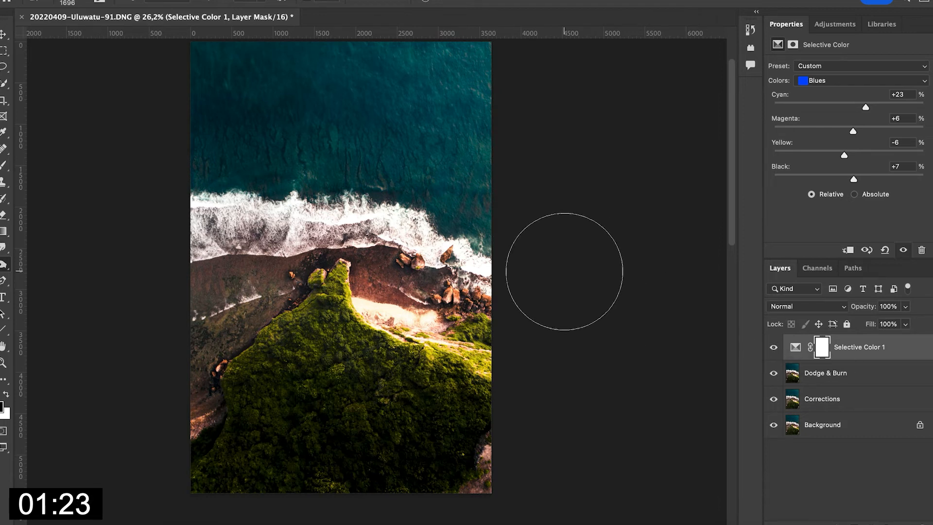
pyautogui.click(773, 348)
pyautogui.click(773, 348)
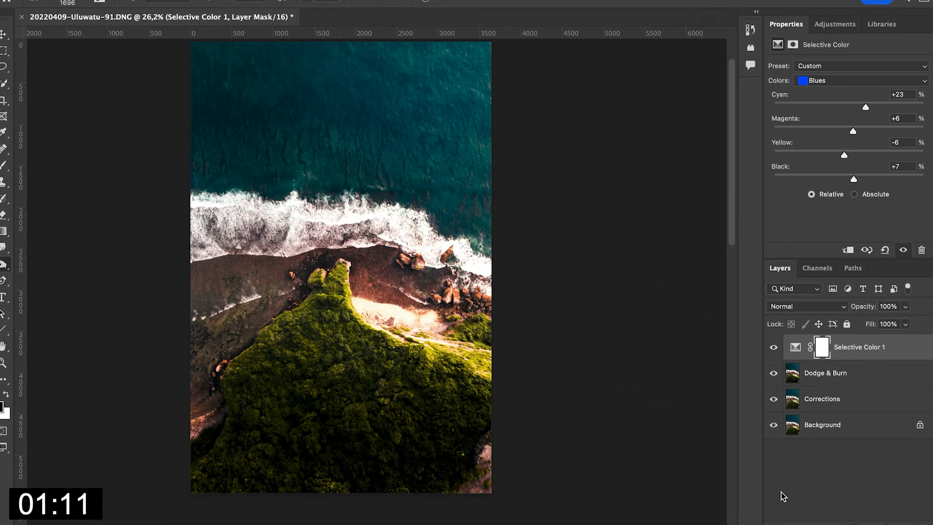
# Darken the beach, the surf line and the shore west of the green headland with the Burn tool on the Dodge & Burn layer.
pyautogui.click(839, 376)
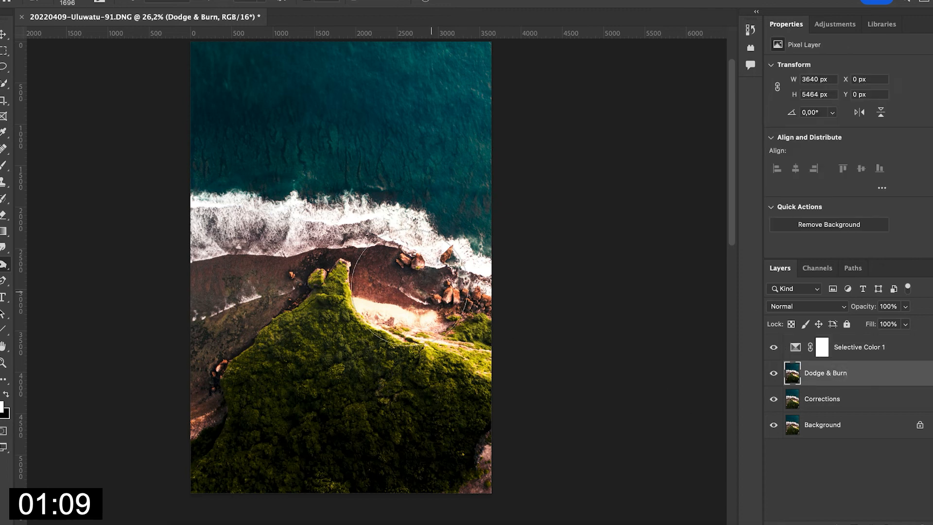
pyautogui.press('o')
pyautogui.press('o')
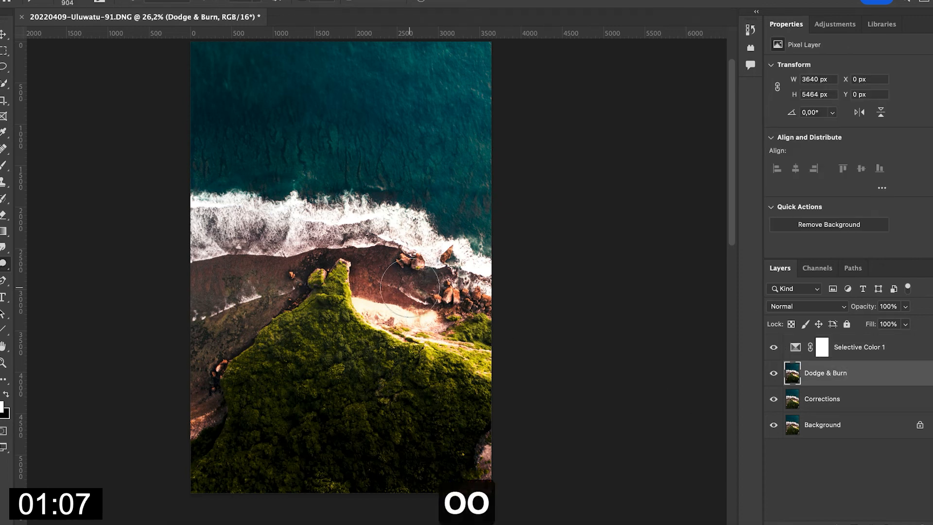
pyautogui.press('o')
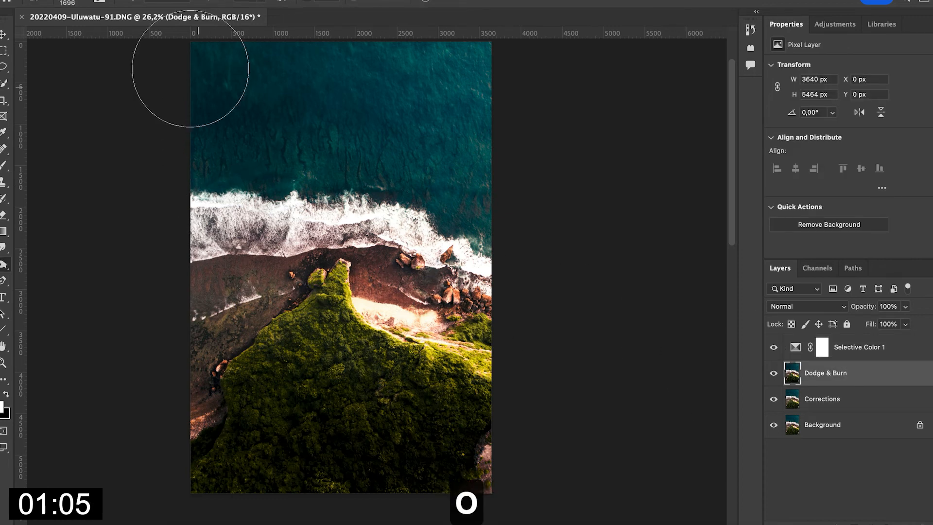
pyautogui.click(171, 7)
pyautogui.click(171, 9)
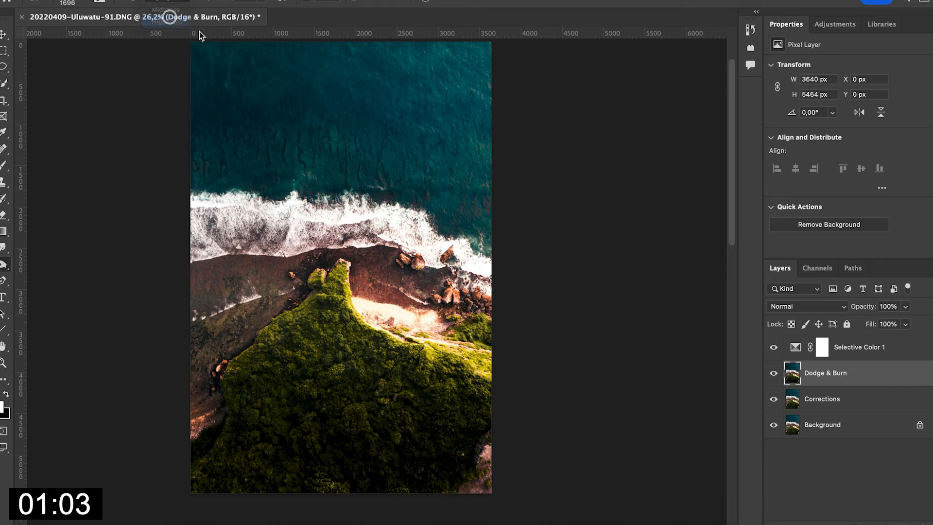
pyautogui.moveTo(401, 312)
pyautogui.mouseDown()
pyautogui.moveTo(494, 363)
pyautogui.moveTo(368, 313)
pyautogui.moveTo(432, 327)
pyautogui.moveTo(459, 346)
pyautogui.mouseUp()
pyautogui.moveTo(358, 282)
pyautogui.mouseDown()
pyautogui.moveTo(425, 301)
pyautogui.moveTo(413, 290)
pyautogui.moveTo(448, 293)
pyautogui.mouseUp()
pyautogui.moveTo(442, 248)
pyautogui.mouseDown()
pyautogui.moveTo(281, 235)
pyautogui.moveTo(188, 238)
pyautogui.mouseUp()
pyautogui.moveTo(312, 232)
pyautogui.mouseDown()
pyautogui.moveTo(481, 254)
pyautogui.moveTo(166, 208)
pyautogui.mouseUp()
pyautogui.moveTo(175, 352)
pyautogui.mouseDown()
pyautogui.moveTo(237, 296)
pyautogui.moveTo(194, 375)
pyautogui.moveTo(227, 300)
pyautogui.moveTo(246, 325)
pyautogui.moveTo(215, 311)
pyautogui.moveTo(244, 296)
pyautogui.moveTo(189, 397)
pyautogui.moveTo(225, 302)
pyautogui.moveTo(267, 254)
pyautogui.moveTo(205, 367)
pyautogui.mouseUp()
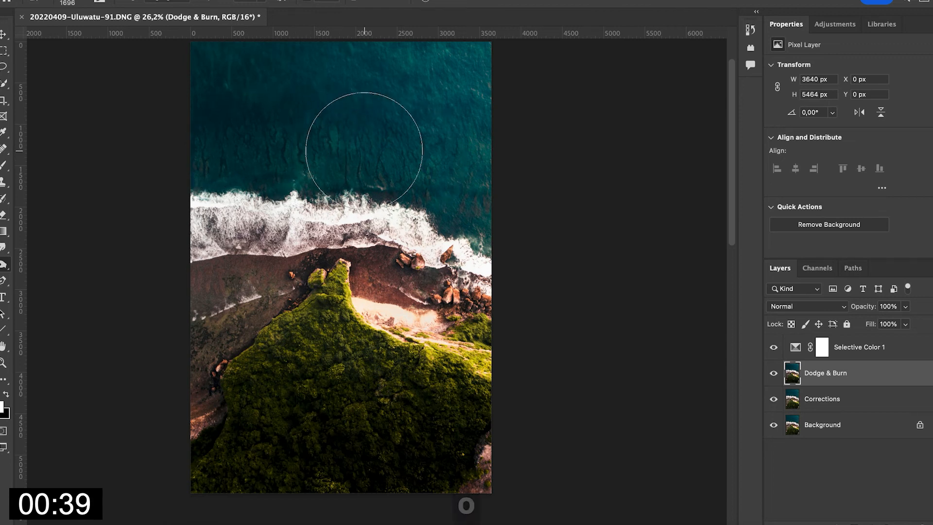
# Duplicate the Dodge & Burn layer and try the Healing Brush on the dark lines in the sea.
pyautogui.press('o')
pyautogui.press('j')
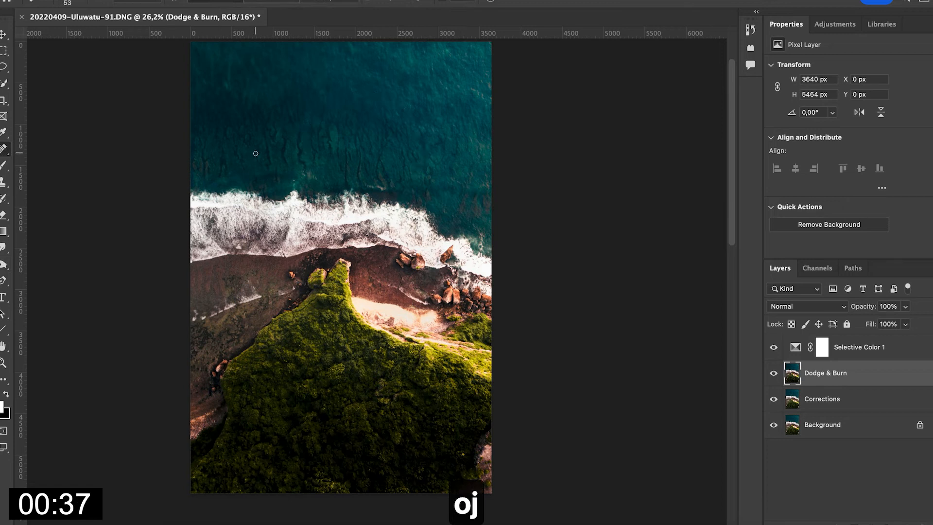
pyautogui.scroll(5, 256, 154)
pyautogui.moveTo(256, 153); pyautogui.dragTo(382, 306)
pyautogui.hotkey('shift', 'j')
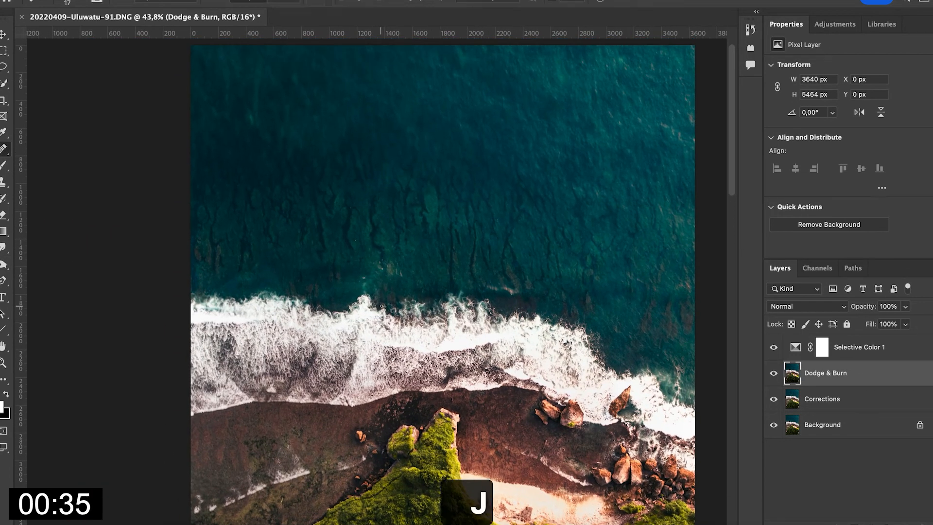
pyautogui.press('super+j')
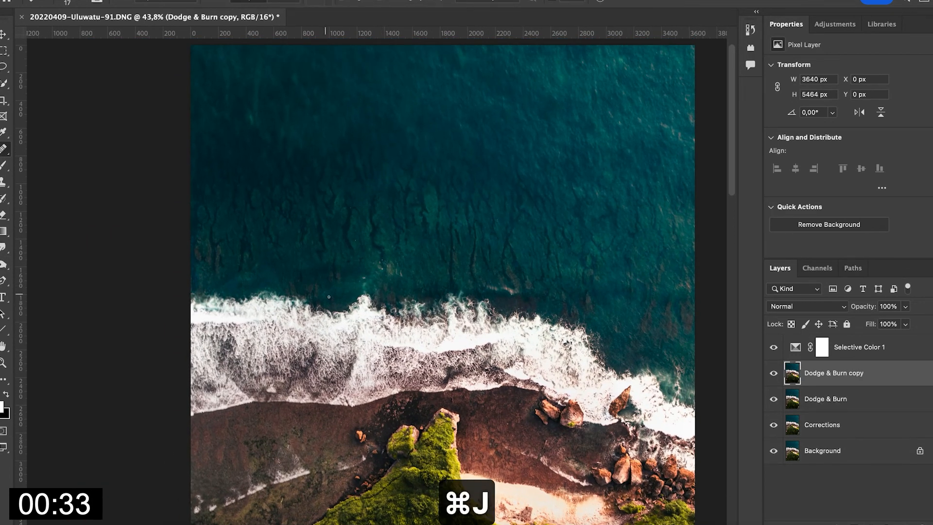
pyautogui.moveTo(309, 239); pyautogui.dragTo(323, 239)
pyautogui.click(321, 256)
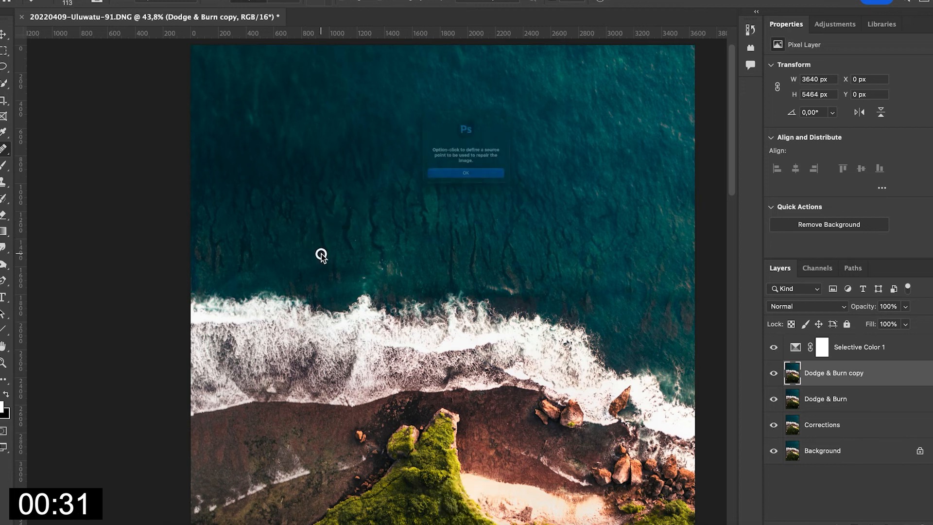
pyautogui.click(460, 194)
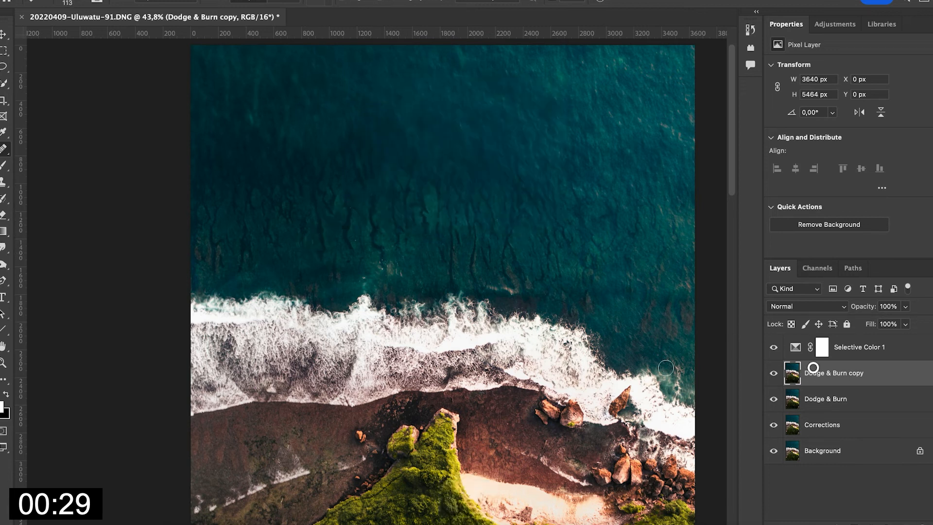
# Paint over the dark reef lines in the sea above the surf with the Spot Healing Brush on the duplicated layer.
pyautogui.press('o')
pyautogui.press('o')
pyautogui.press('o')
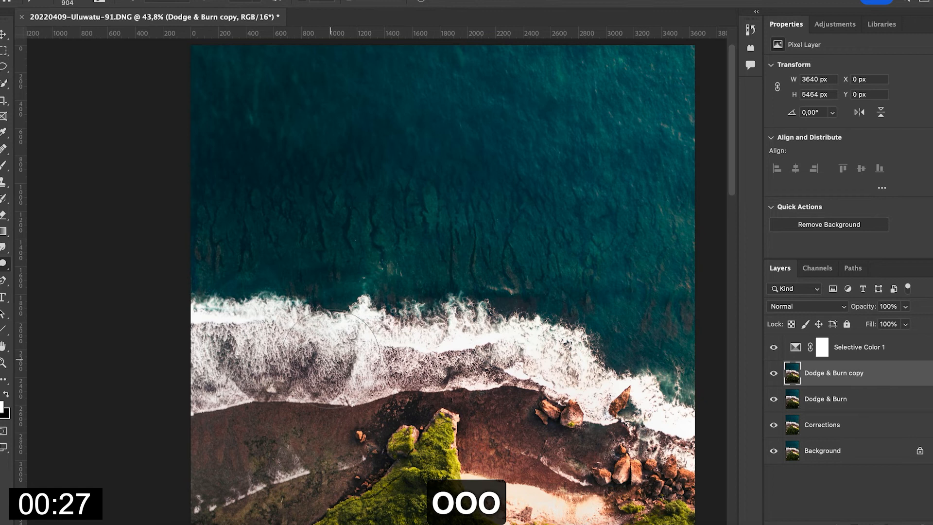
pyautogui.press('j')
pyautogui.press('j')
pyautogui.press('j')
pyautogui.press('j')
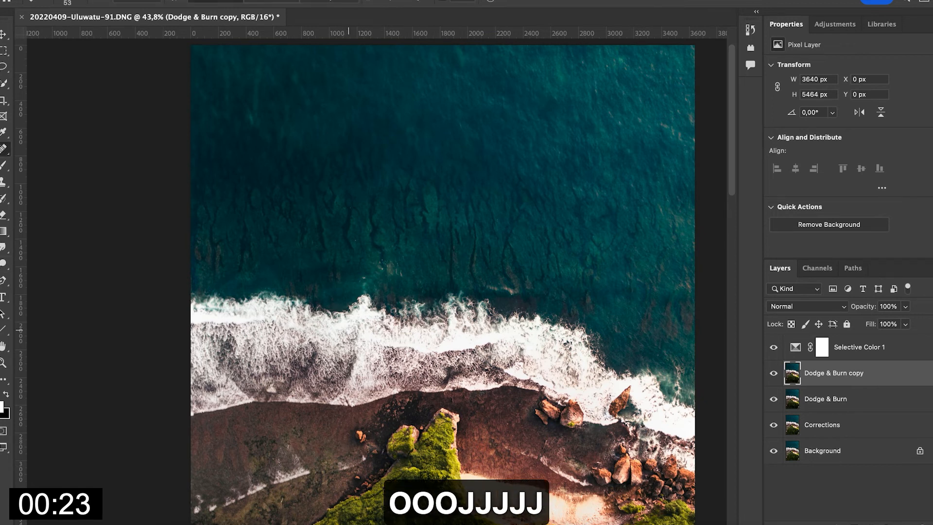
pyautogui.moveTo(317, 253); pyautogui.dragTo(322, 229)
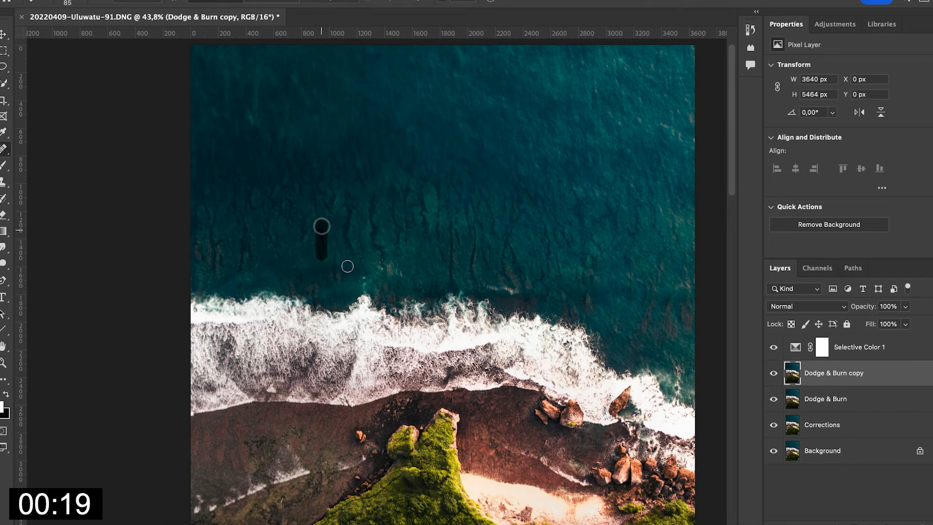
pyautogui.moveTo(316, 217); pyautogui.dragTo(312, 176)
pyautogui.moveTo(299, 248)
pyautogui.mouseDown()
pyautogui.moveTo(303, 217)
pyautogui.moveTo(302, 237)
pyautogui.moveTo(278, 250)
pyautogui.moveTo(265, 224)
pyautogui.moveTo(251, 258)
pyautogui.moveTo(247, 233)
pyautogui.moveTo(242, 274)
pyautogui.moveTo(241, 241)
pyautogui.moveTo(227, 233)
pyautogui.moveTo(232, 255)
pyautogui.moveTo(221, 241)
pyautogui.moveTo(214, 275)
pyautogui.moveTo(212, 209)
pyautogui.mouseUp()
pyautogui.moveTo(197, 253); pyautogui.dragTo(200, 217)
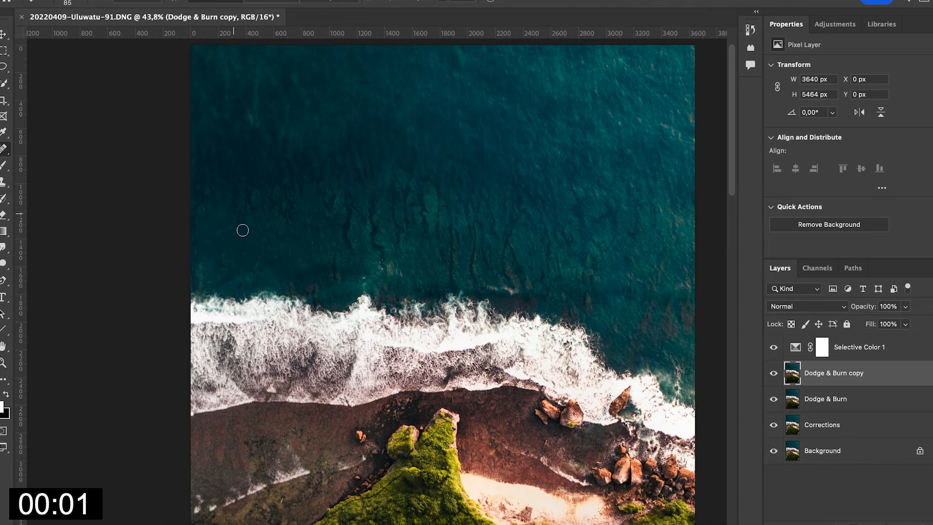
pyautogui.moveTo(240, 232)
pyautogui.mouseDown()
pyautogui.moveTo(250, 181)
pyautogui.moveTo(266, 216)
pyautogui.moveTo(235, 188)
pyautogui.moveTo(199, 188)
pyautogui.moveTo(197, 260)
pyautogui.mouseUp()
pyautogui.moveTo(381, 265); pyautogui.dragTo(373, 202)
pyautogui.moveTo(352, 250)
pyautogui.mouseDown()
pyautogui.moveTo(347, 197)
pyautogui.moveTo(321, 188)
pyautogui.mouseUp()
pyautogui.moveTo(286, 224)
pyautogui.mouseDown()
pyautogui.moveTo(273, 193)
pyautogui.moveTo(262, 205)
pyautogui.moveTo(237, 180)
pyautogui.mouseUp()
pyautogui.moveTo(375, 229); pyautogui.dragTo(373, 195)
pyautogui.moveTo(398, 244); pyautogui.dragTo(393, 202)
# Compare the healed water with the original by toggling the Dodge & Burn copy layer, and delete that layer.
pyautogui.click(774, 374)
pyautogui.click(773, 374)
pyautogui.click(773, 374)
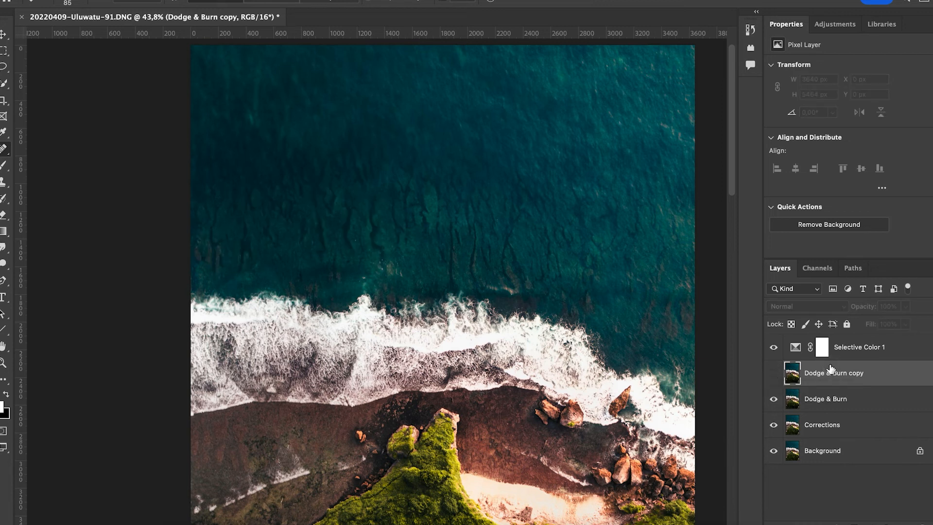
pyautogui.press('BackSpace')
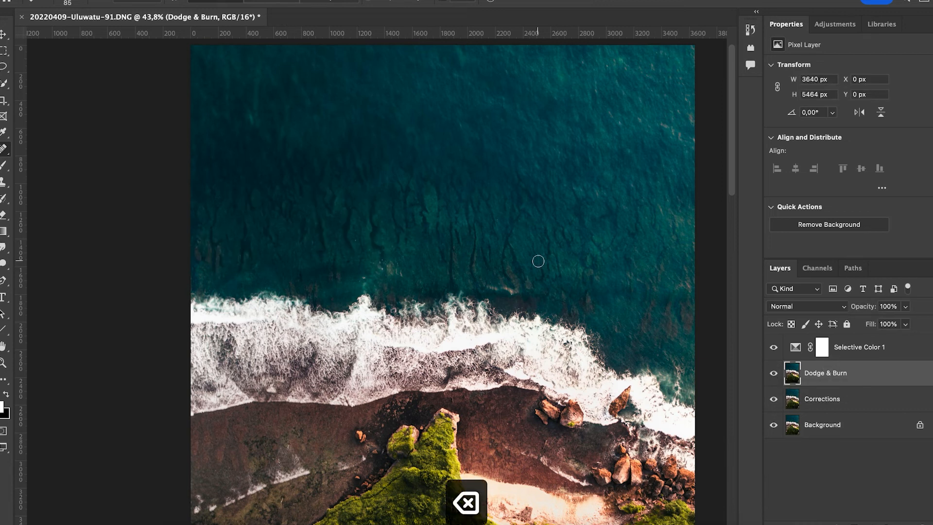
# View the whole photo and compare it with the Background by hiding and restoring the edit layers.
pyautogui.scroll(-2, 448, 259)
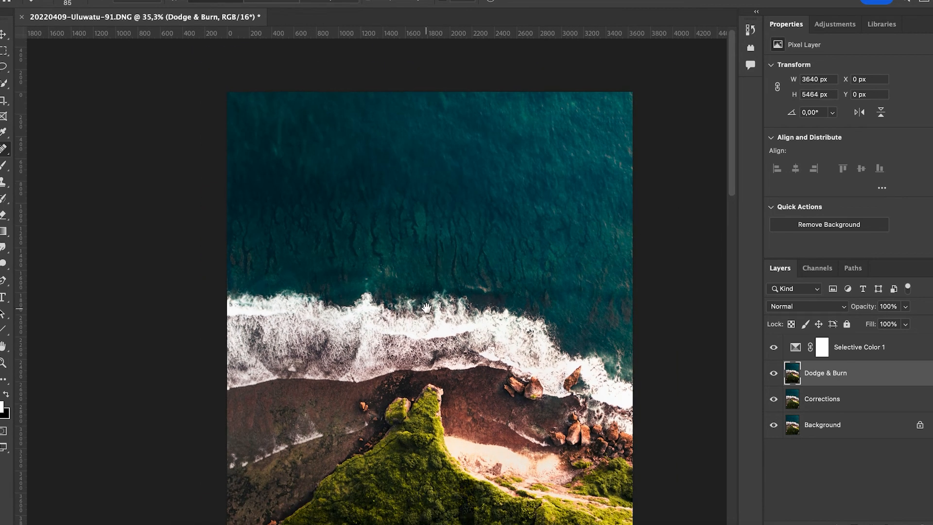
pyautogui.scroll(-3, 426, 307)
pyautogui.moveTo(427, 177); pyautogui.dragTo(426, 195)
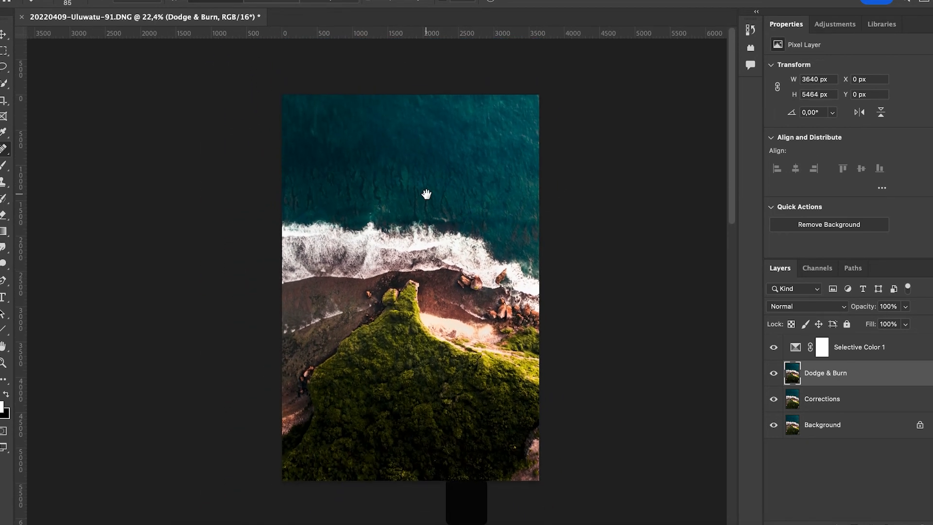
pyautogui.scroll(1, 426, 194)
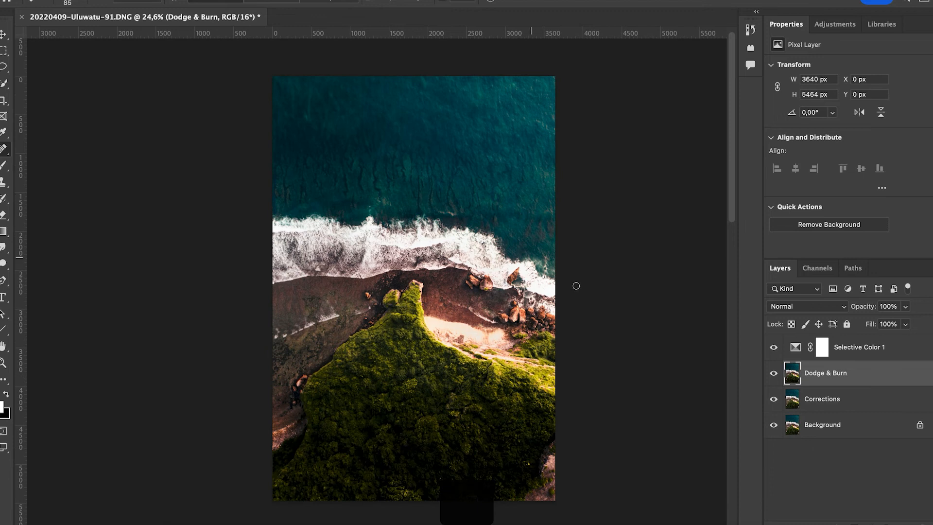
pyautogui.click(774, 373)
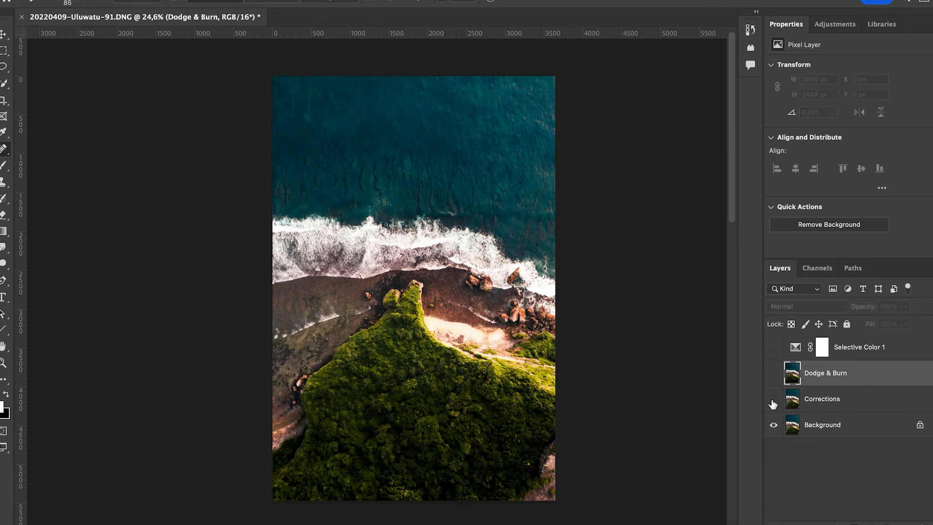
pyautogui.click(774, 373)
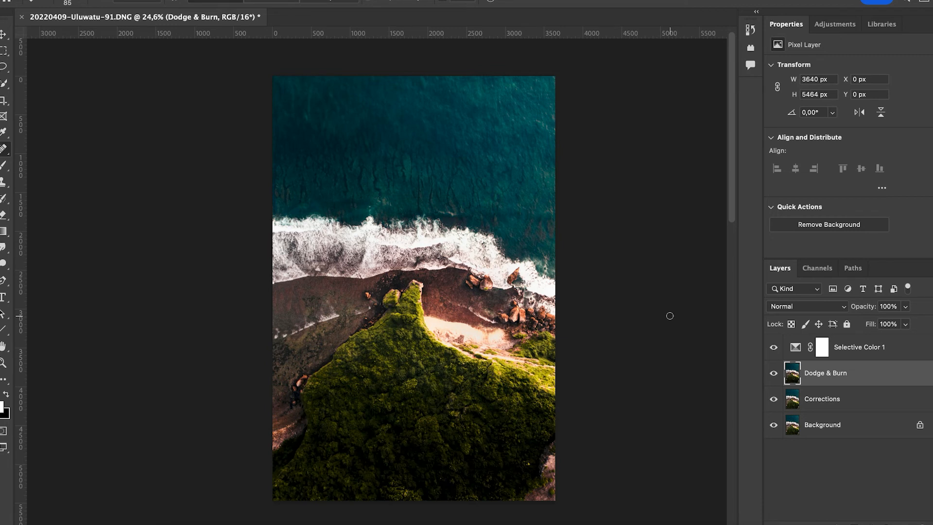
# Save the edited photo, switch to Lightroom and select the edited TIFF version.
pyautogui.press('super+s')
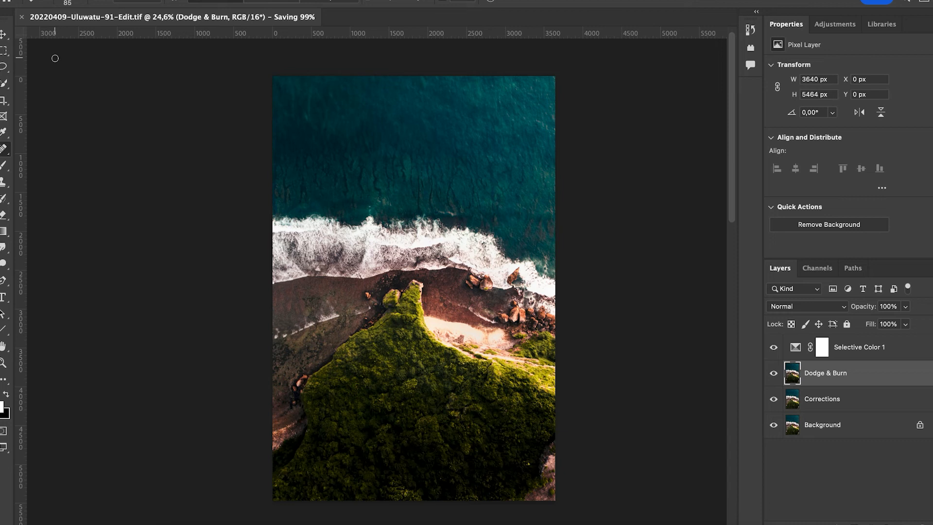
pyautogui.press('super+Tab')
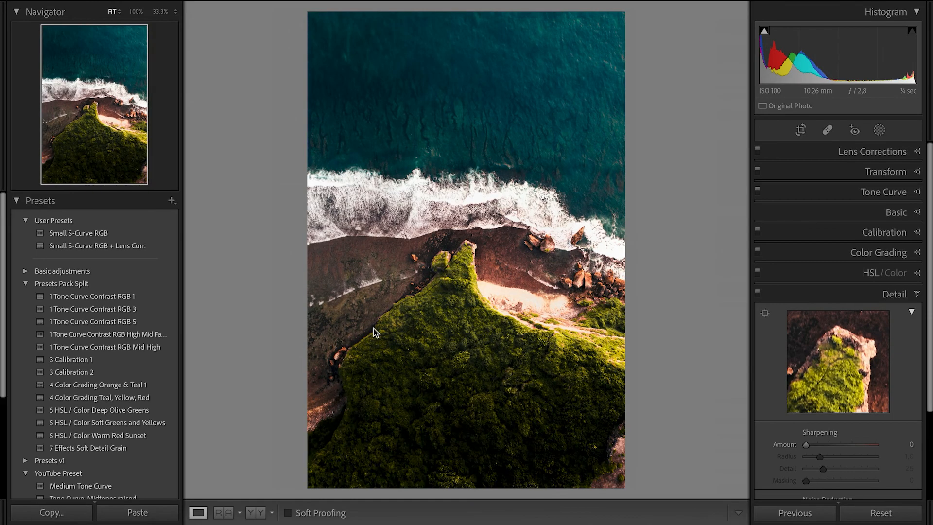
pyautogui.moveTo(489, 523)
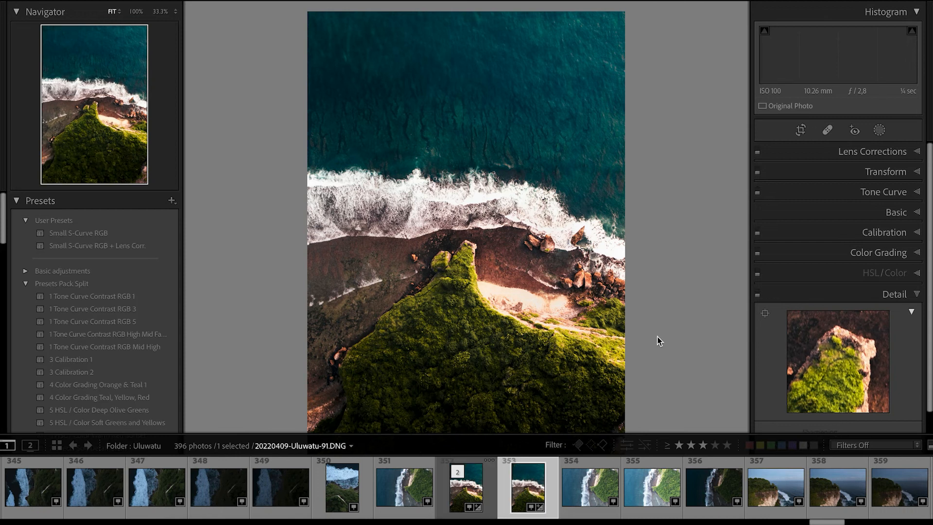
pyautogui.press('Left')
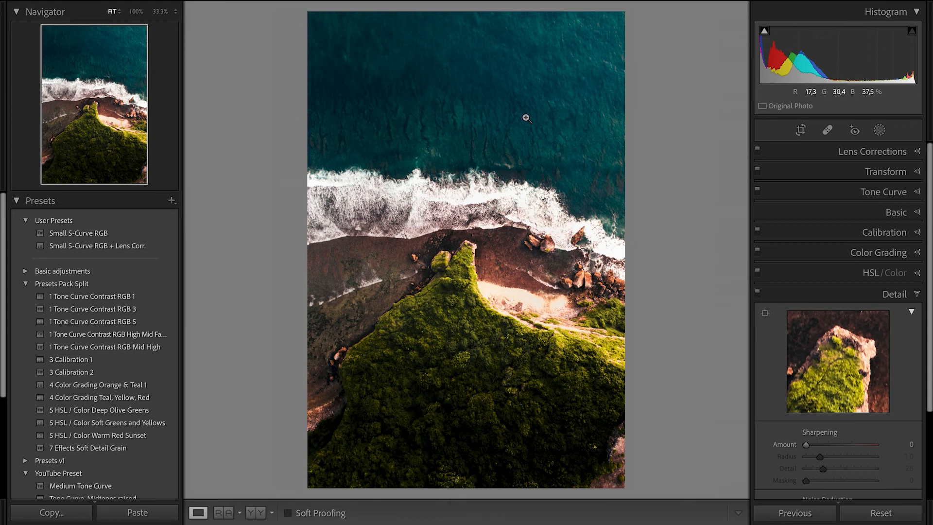
# Create a Color Range mask sampled from the teal sea water.
pyautogui.click(880, 129)
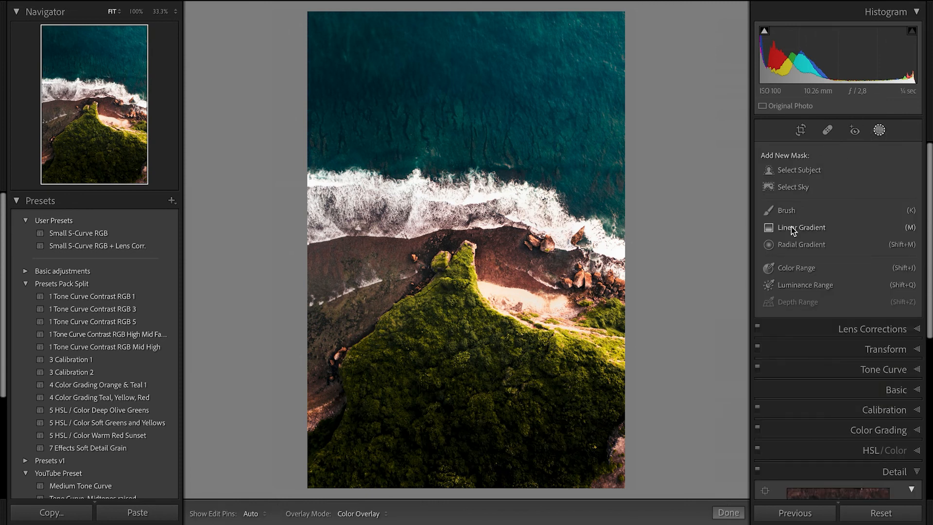
pyautogui.click(795, 270)
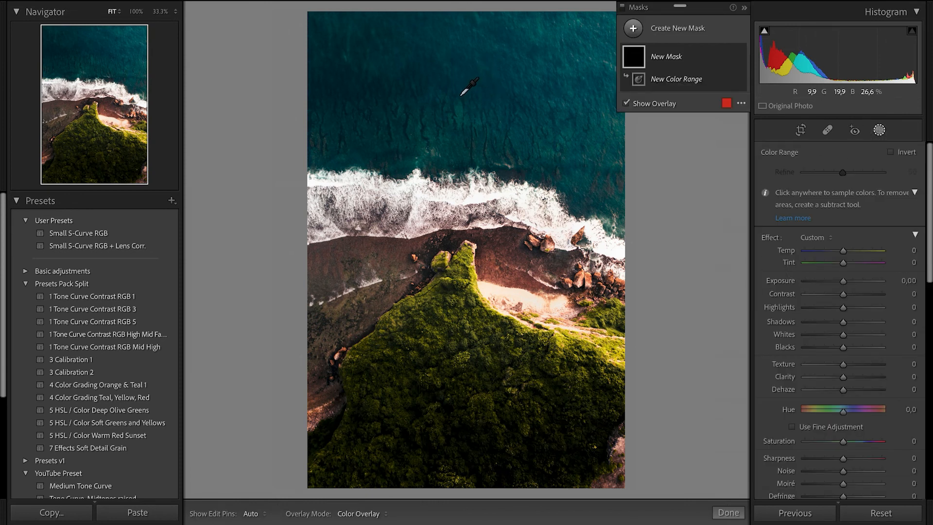
pyautogui.click(460, 116)
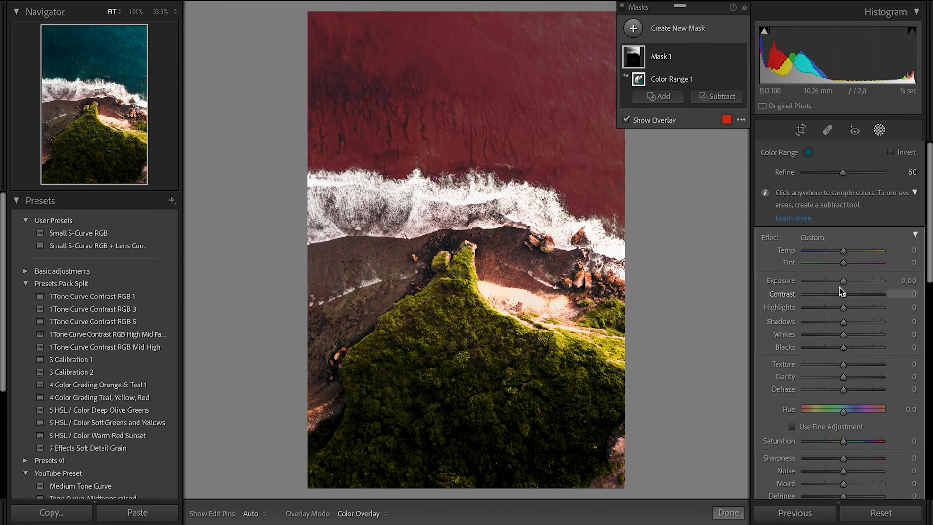
# Set the sea mask's Highlights to 43, Texture to -63 and Clarity to -71, with Whites reset to 0.
pyautogui.moveTo(844, 307); pyautogui.dragTo(853, 336)
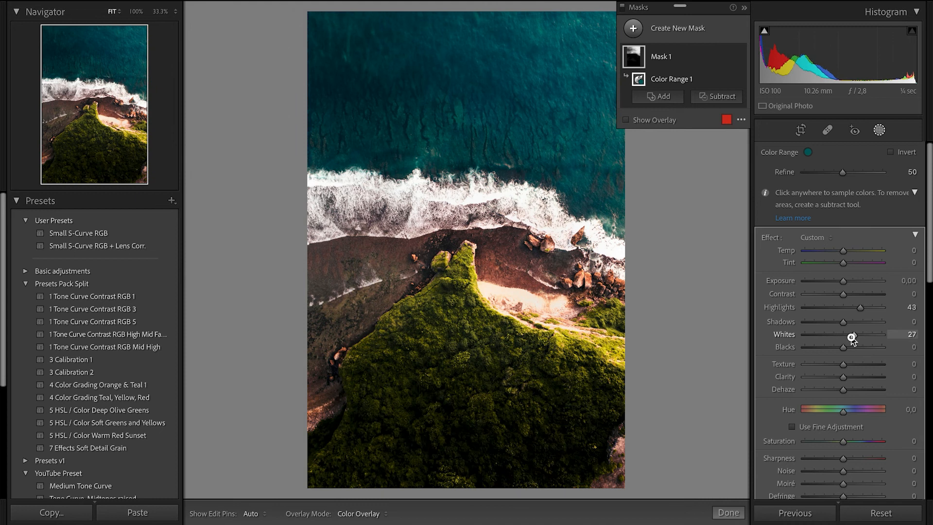
pyautogui.doubleClick(852, 336)
pyautogui.moveTo(842, 365); pyautogui.dragTo(829, 380)
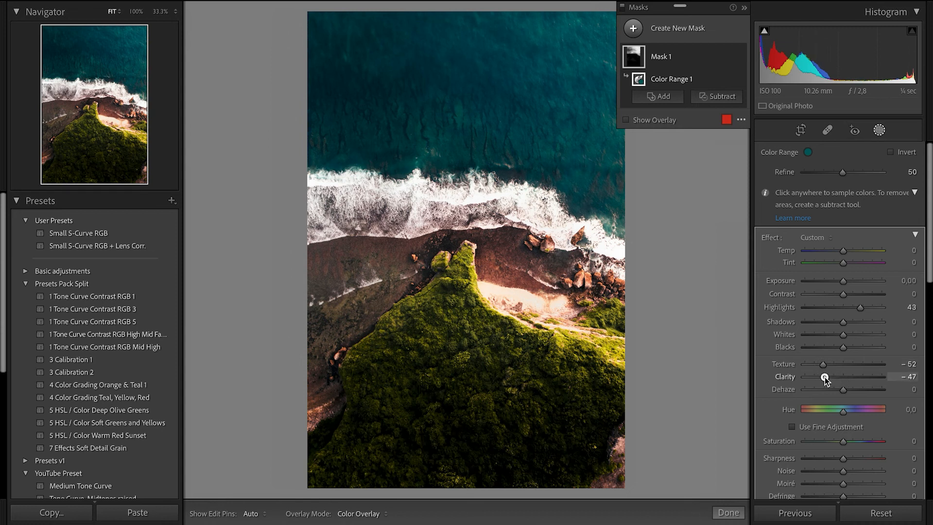
pyautogui.moveTo(824, 366); pyautogui.dragTo(820, 366)
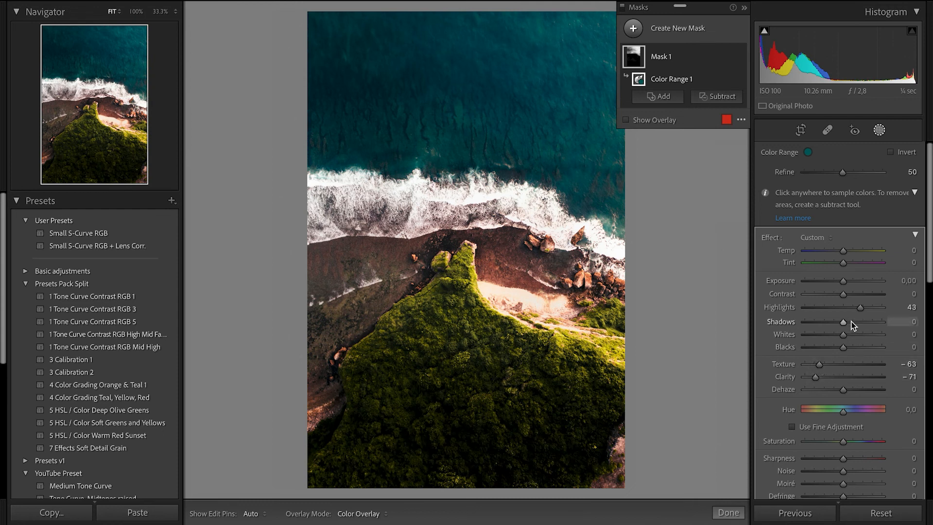
# Set the sea mask's Highlights to 55 and Whites to 35, compare the photo with the mask hidden and shown, and finish masking.
pyautogui.moveTo(861, 309); pyautogui.dragTo(864, 308)
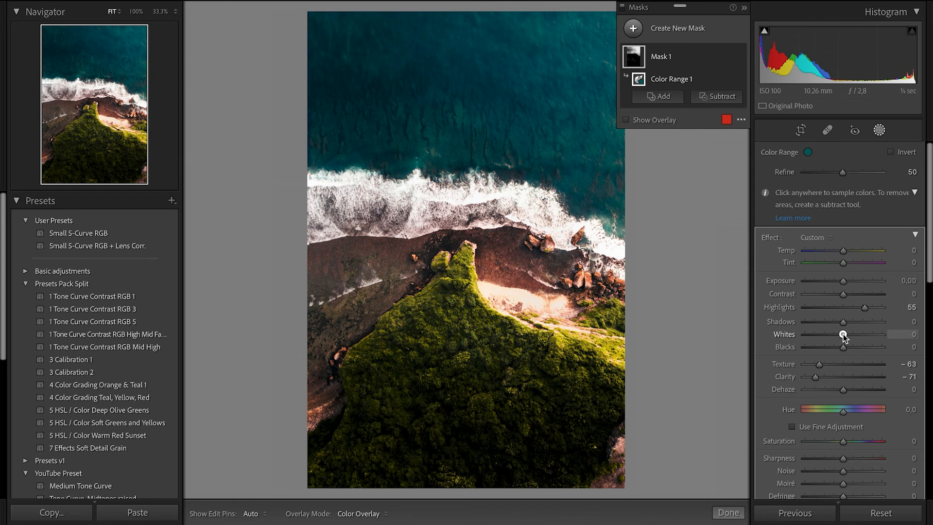
pyautogui.moveTo(848, 335); pyautogui.dragTo(857, 336)
pyautogui.click(740, 57)
pyautogui.click(740, 58)
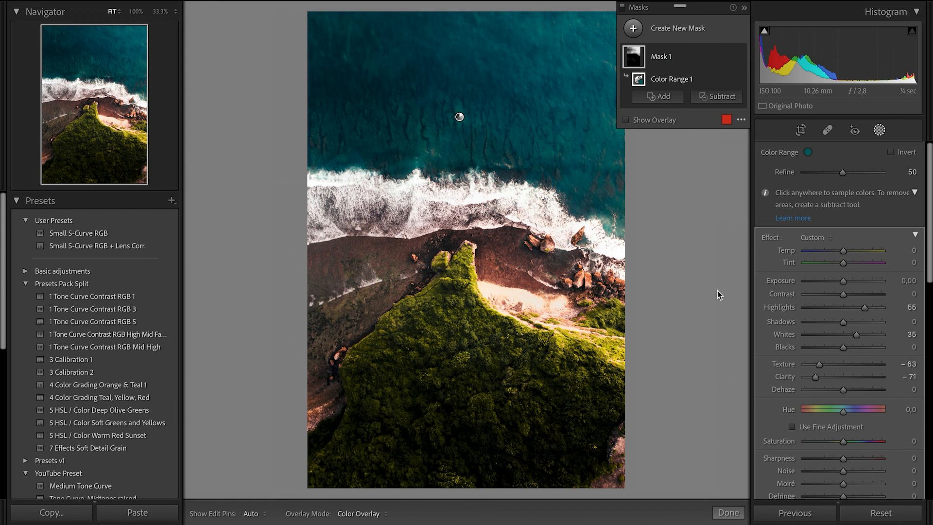
pyautogui.click(729, 512)
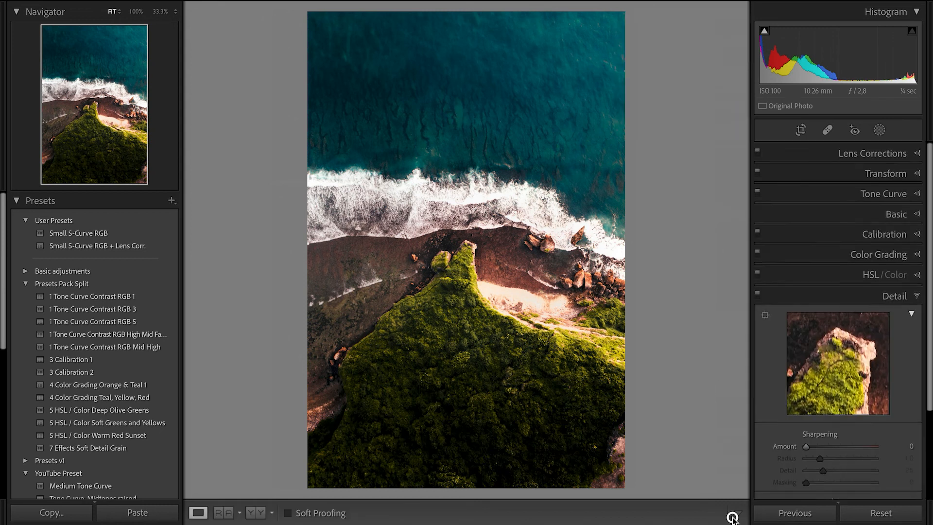
# Crop the photo to the 4 x 5 / 8 x 10 aspect ratio, trimming the sea above and the forest below.
pyautogui.click(801, 130)
pyautogui.click(871, 171)
pyautogui.click(872, 221)
pyautogui.moveTo(552, 358)
pyautogui.mouseDown()
pyautogui.moveTo(552, 369)
pyautogui.moveTo(552, 358)
pyautogui.mouseUp()
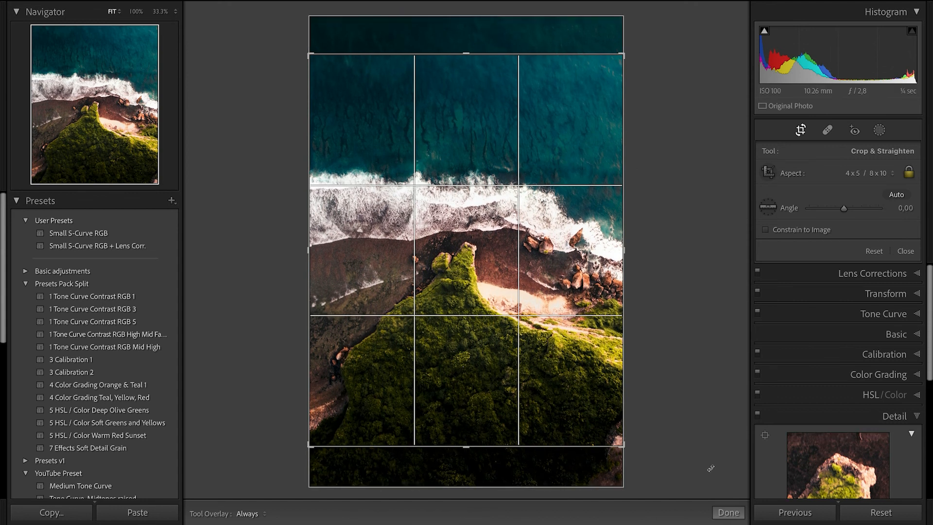
pyautogui.click(728, 514)
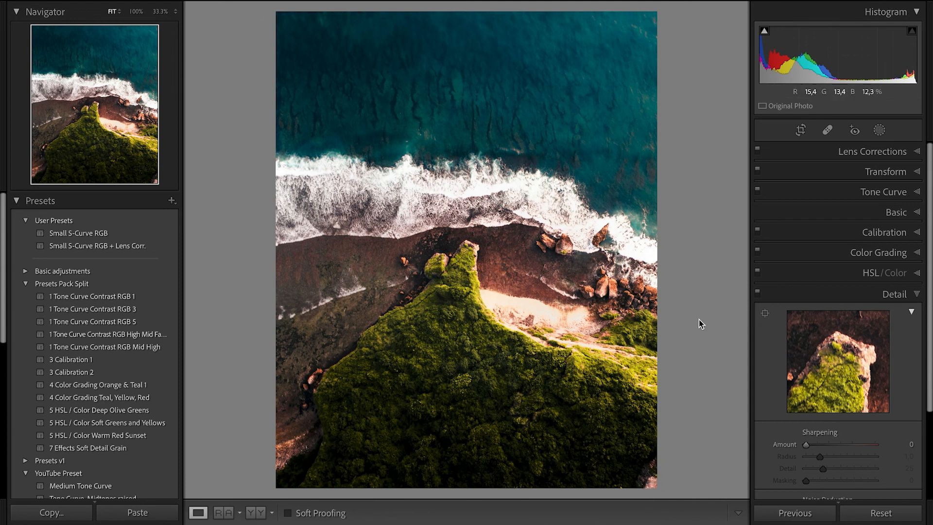
# Heal the pale patch in the photo's lower-right corner with a size 77 brush at 100 opacity.
pyautogui.click(828, 130)
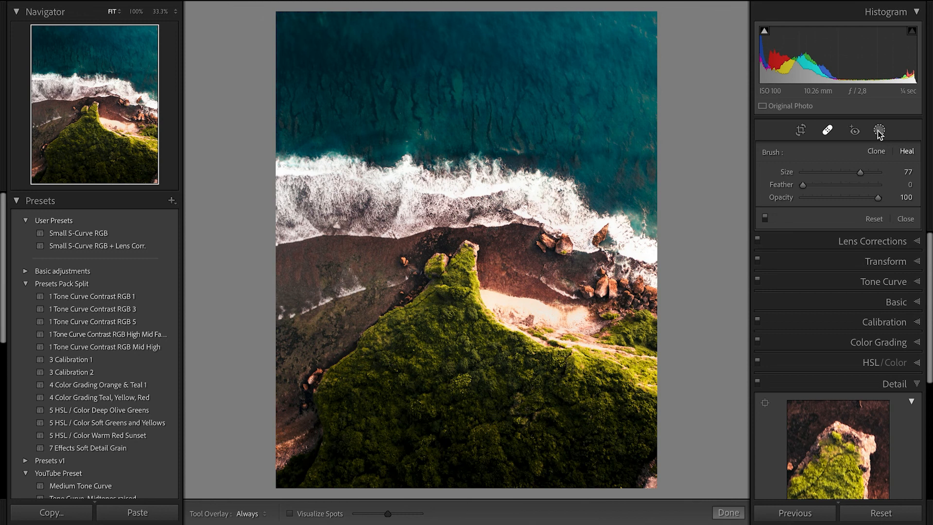
pyautogui.moveTo(652, 468); pyautogui.dragTo(645, 483)
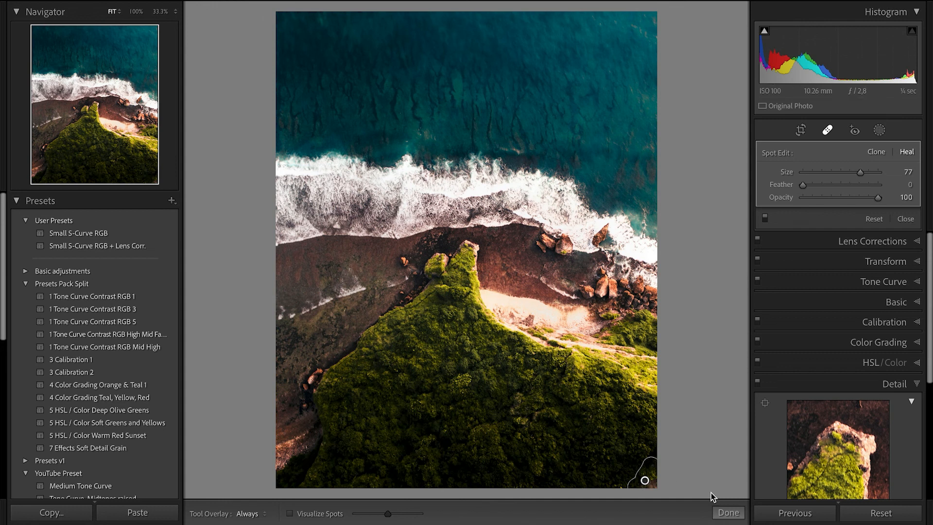
pyautogui.click(729, 512)
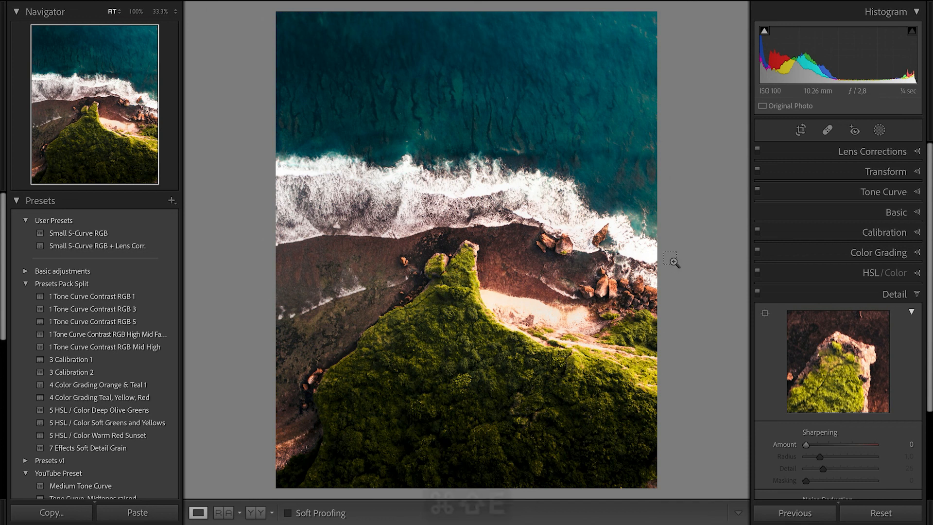
# Set up an export of the photo with the IG user preset and the custom name UluwatuTopDownEdit.
pyautogui.press('super+shift+e')
pyautogui.click(243, 103)
pyautogui.click(244, 119)
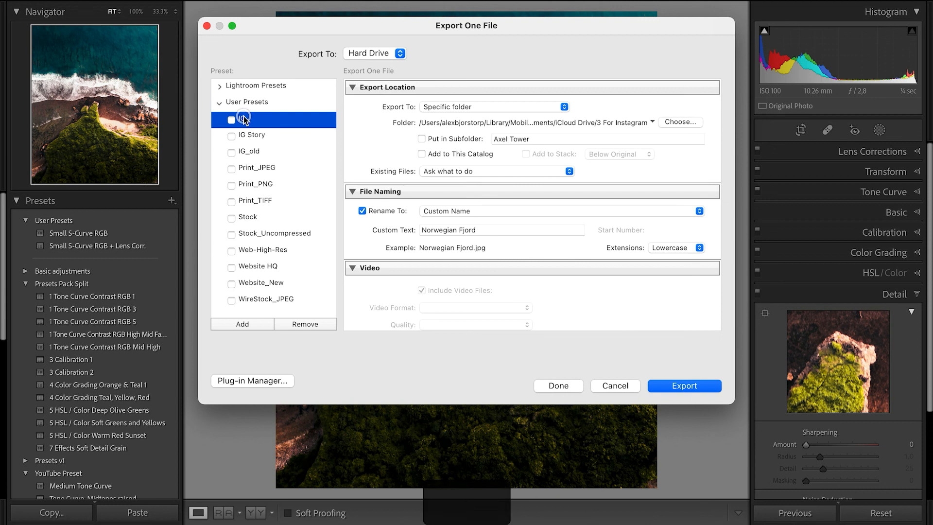
pyautogui.tripleClick(479, 230)
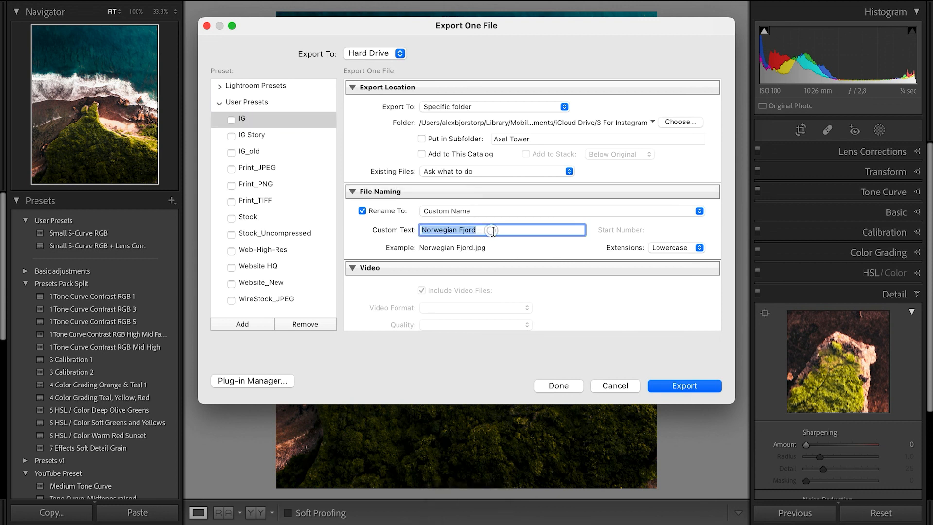
pyautogui.write('Uluwat')
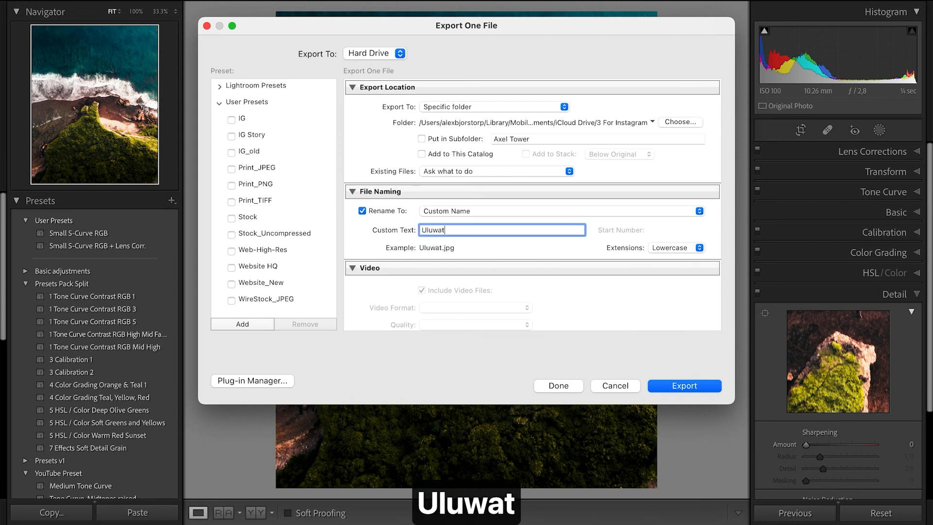
pyautogui.write('uTopDownEdit')
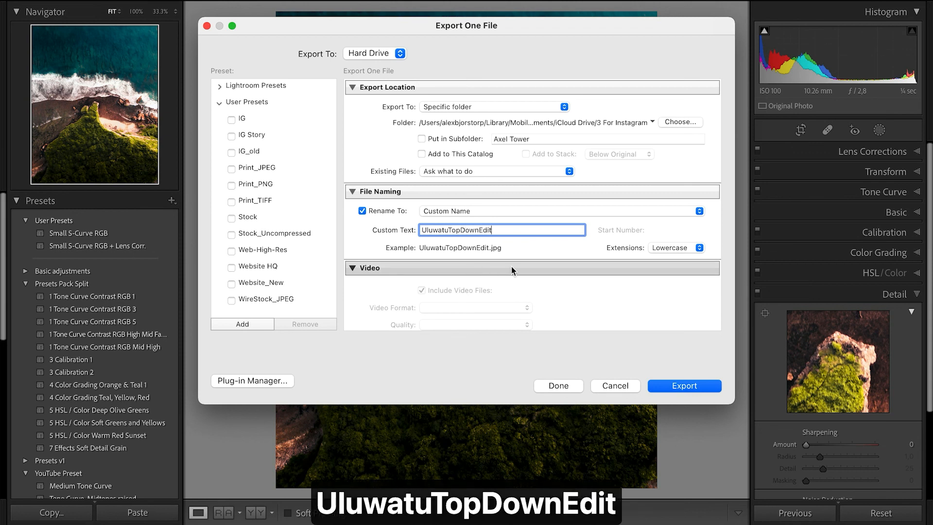
# Check the export's file and image sizing settings, export the photo as a JPEG and return to Lightroom.
pyautogui.scroll(-4, 513, 253)
pyautogui.scroll(-6, 514, 256)
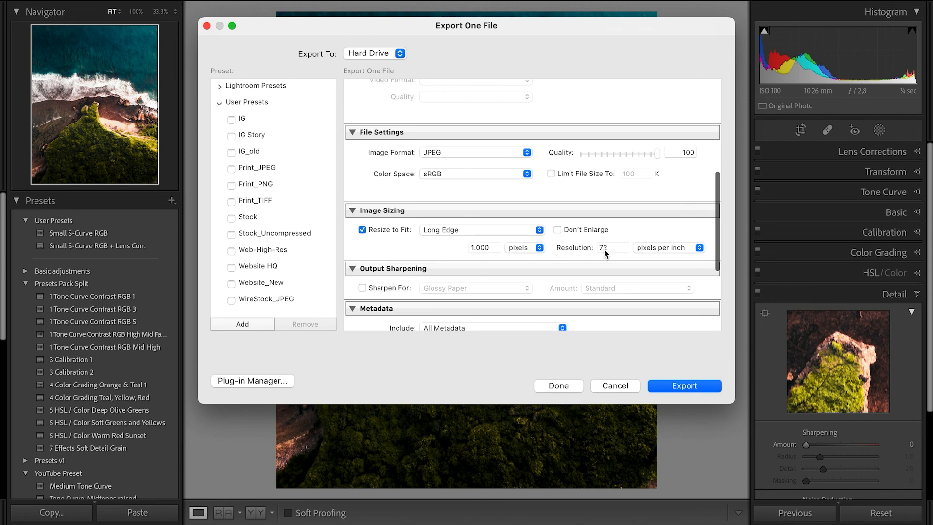
pyautogui.scroll(10, 606, 225)
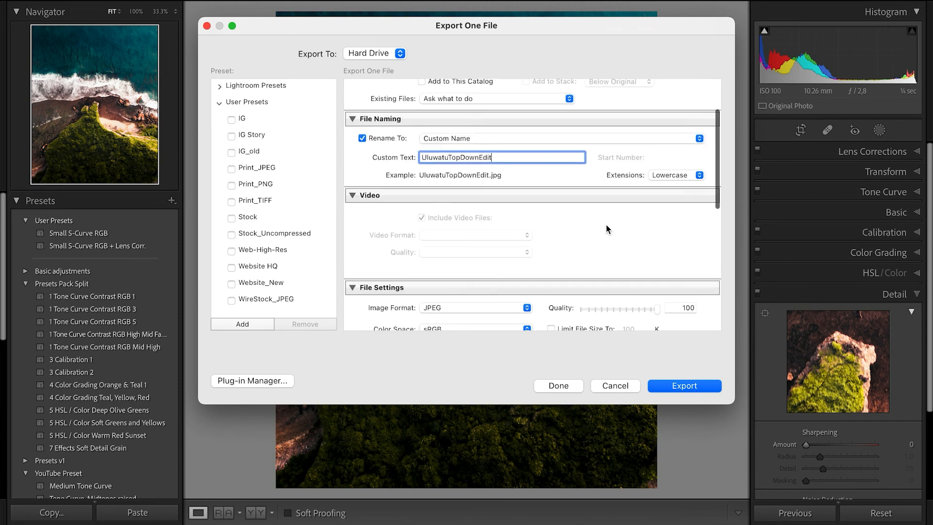
pyautogui.click(700, 388)
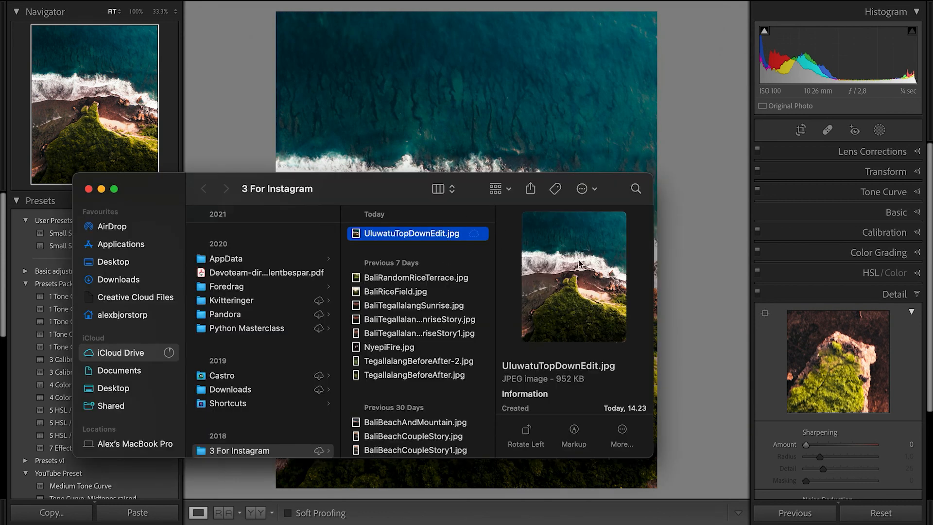
pyautogui.click(694, 300)
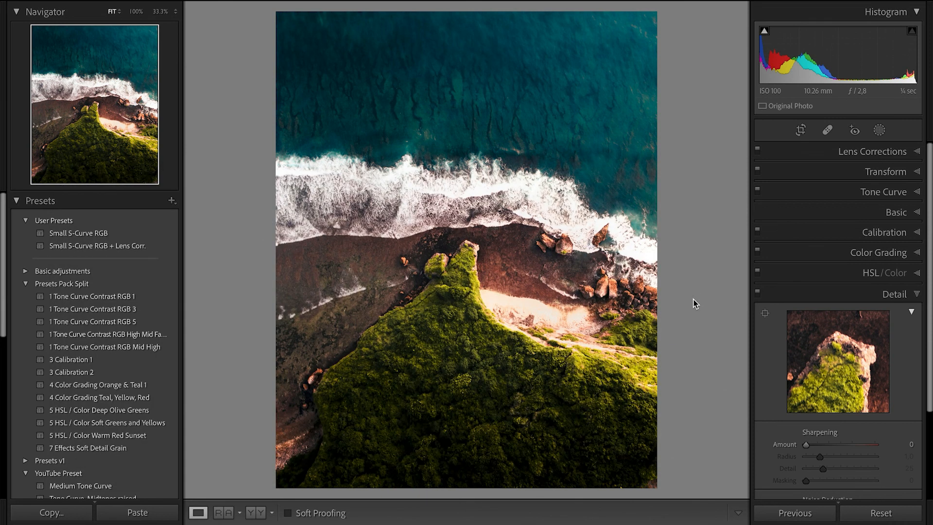